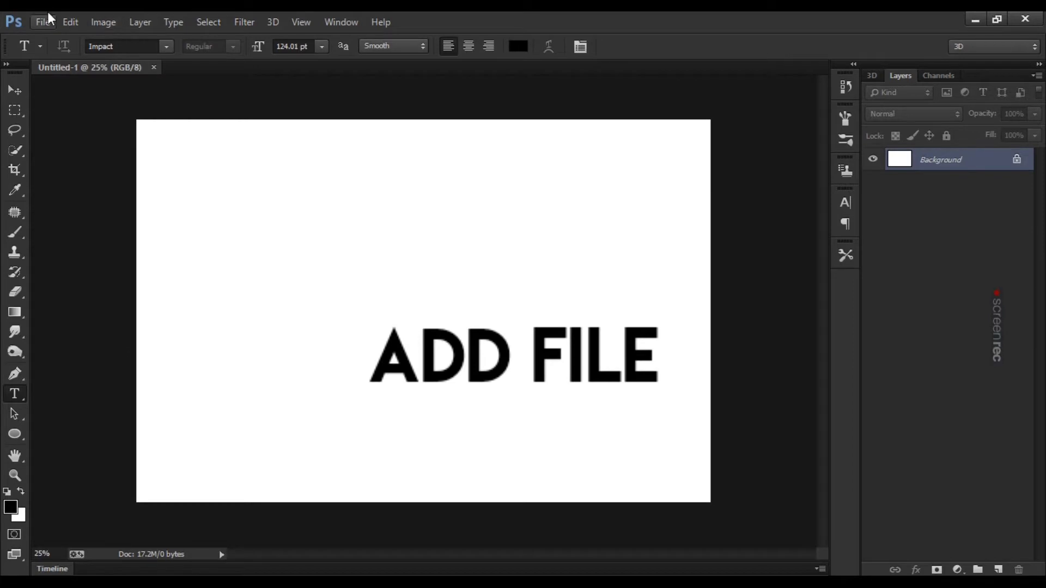
Place the Screenshot (22) city image in the document and crop the canvas to the image's upper and lower edges.
left_click(42, 22)
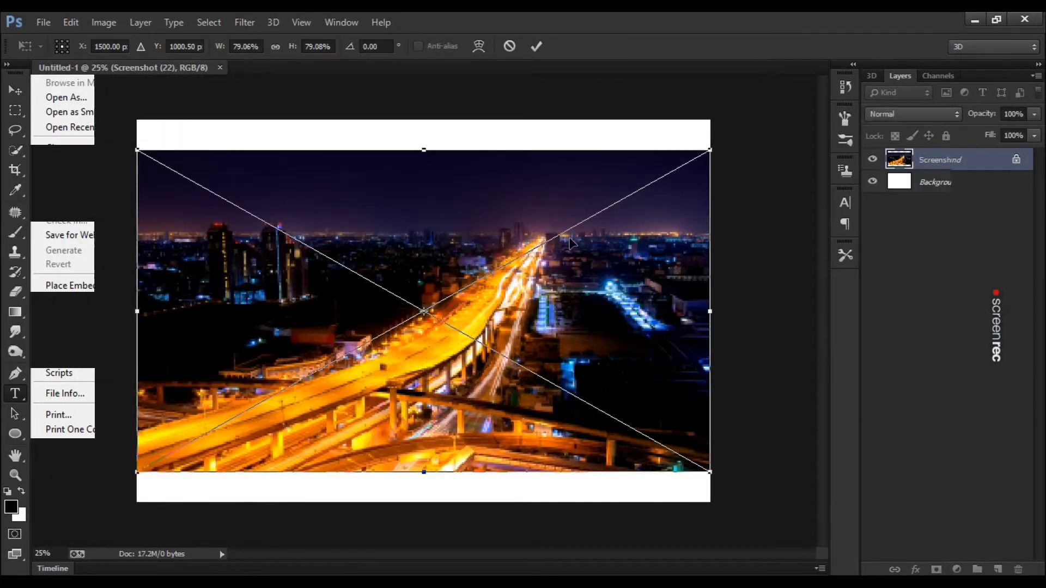
left_click(537, 45)
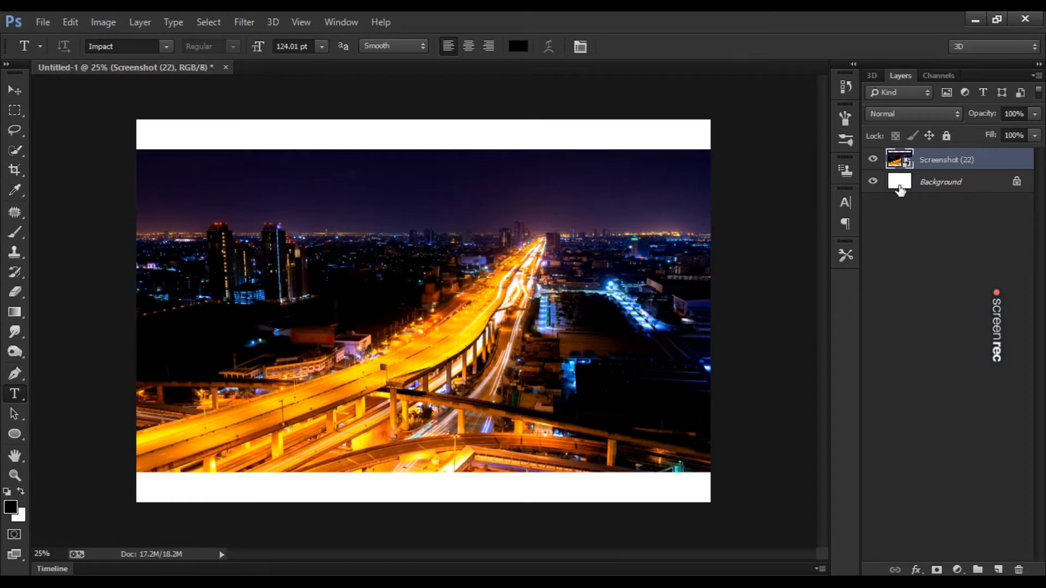
left_click(899, 185)
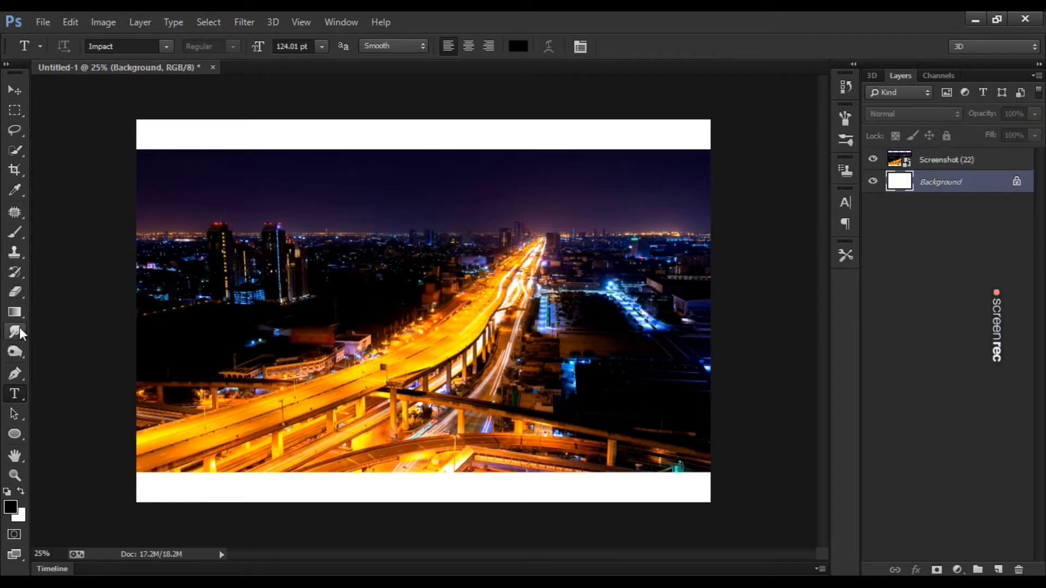
left_click(15, 170)
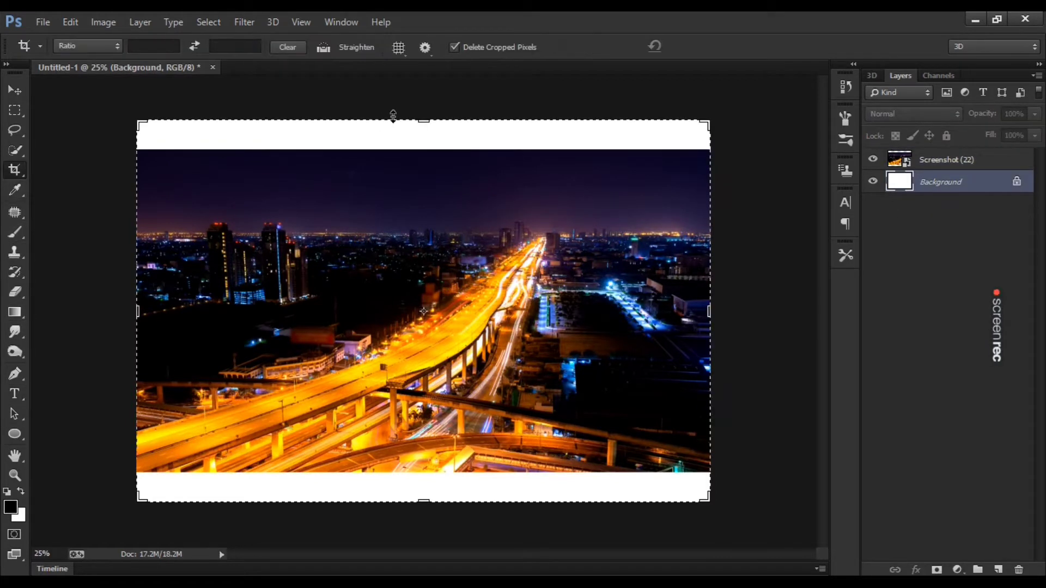
left_click_drag(425, 119, 424, 136)
left_click_drag(426, 488, 426, 468)
left_click(705, 48)
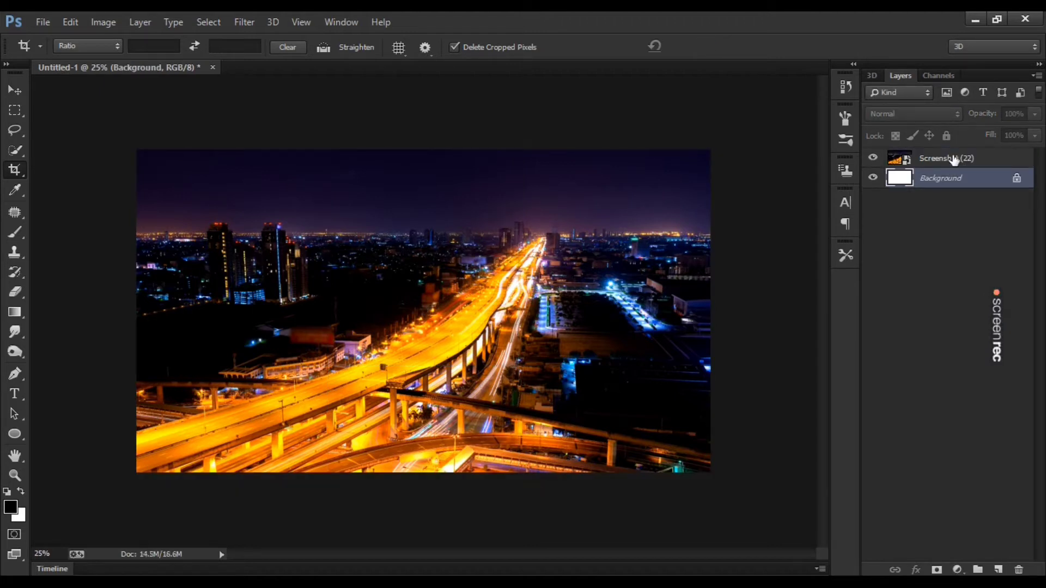
Rasterize the Screenshot (22) layer and set its opacity to 10%.
left_click(953, 158)
right_click(954, 159)
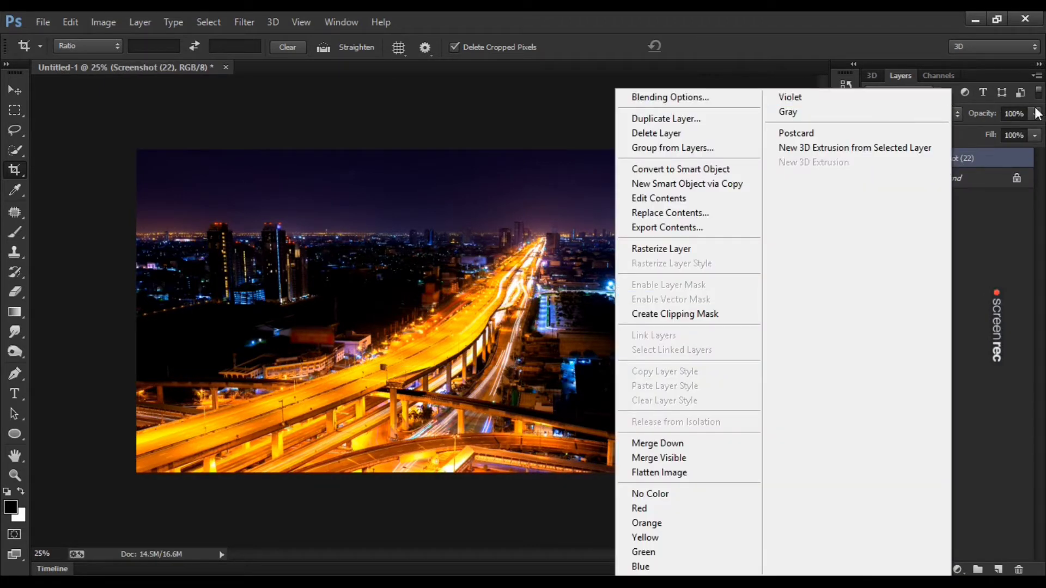
left_click(702, 249)
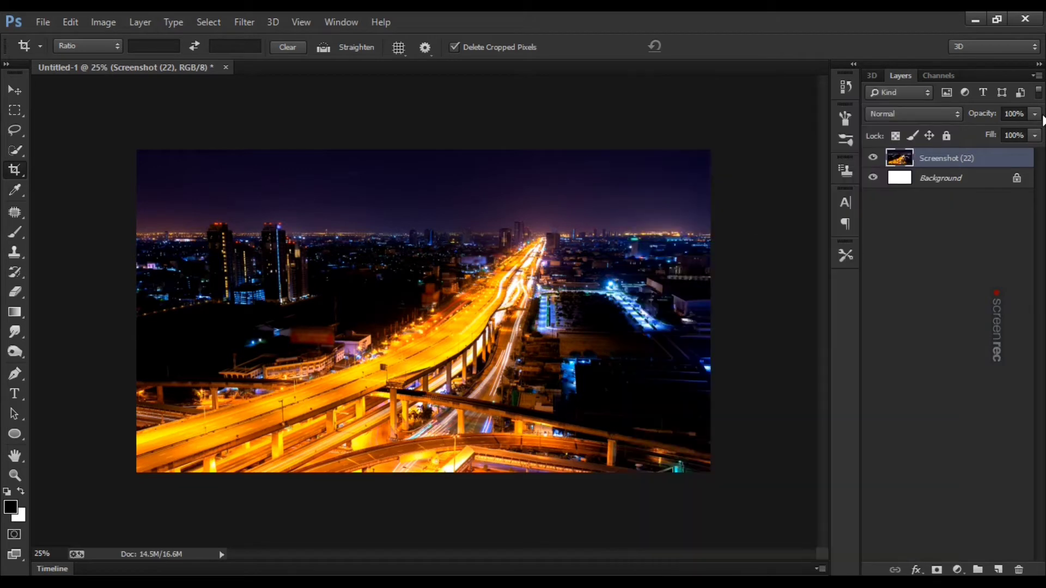
left_click(1012, 114)
type("11")
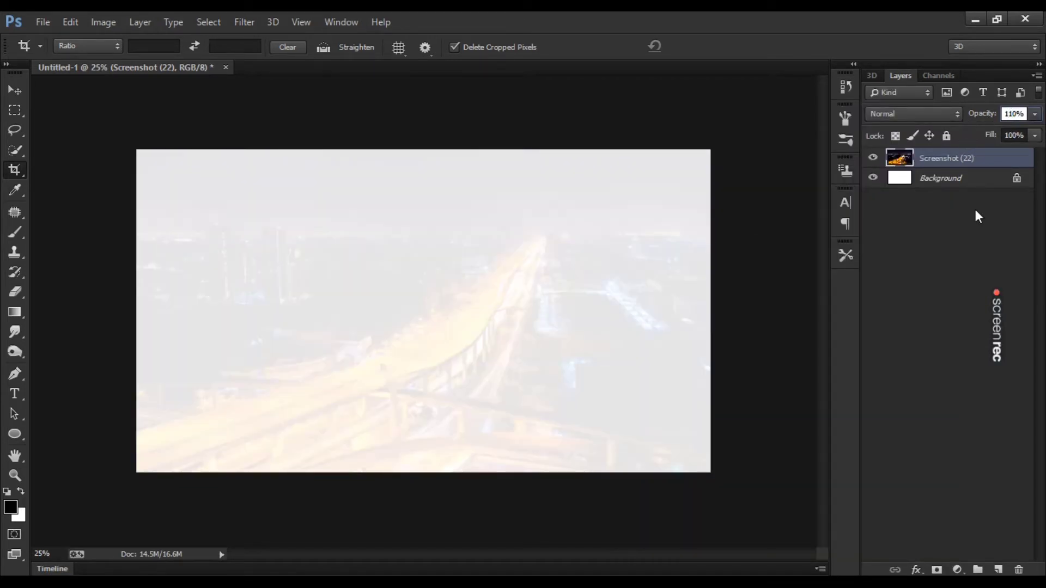
left_click(972, 224)
Duplicate the Screenshot (22) layer and hide the copy, leaving the original layer selected.
left_click_drag(952, 159, 998, 569)
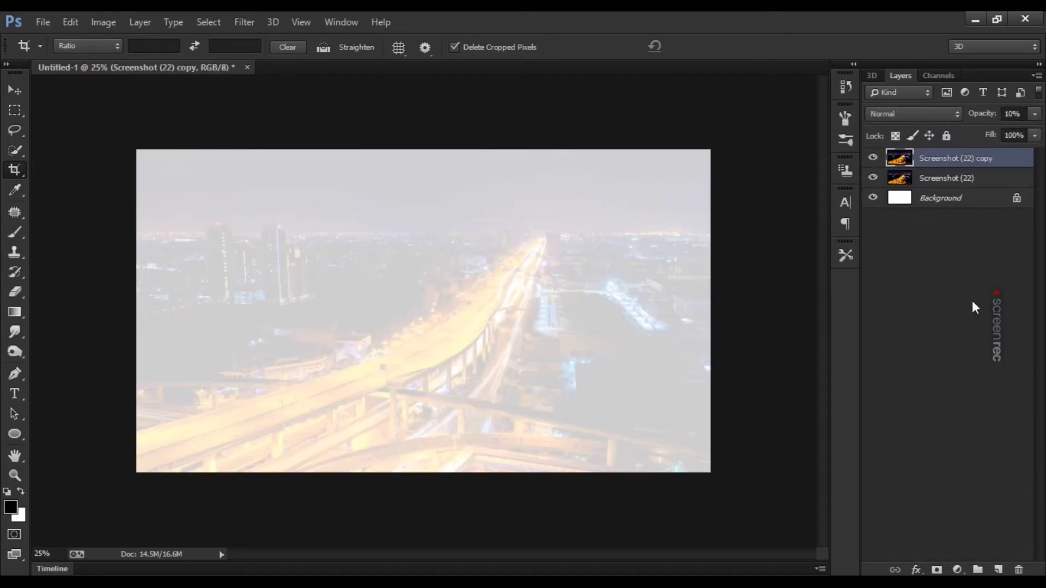
left_click(934, 178)
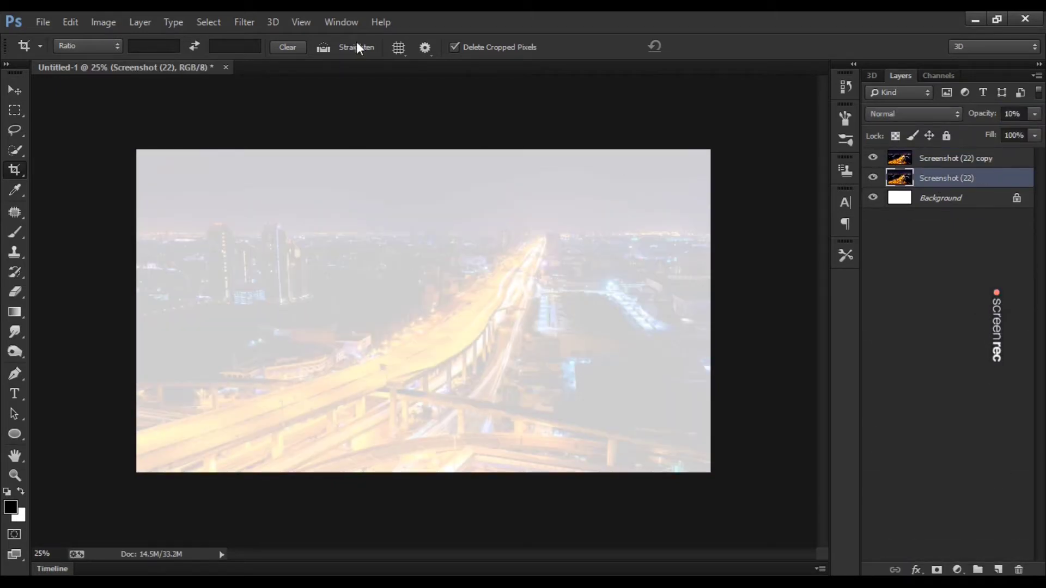
left_click(873, 159)
left_click(41, 22)
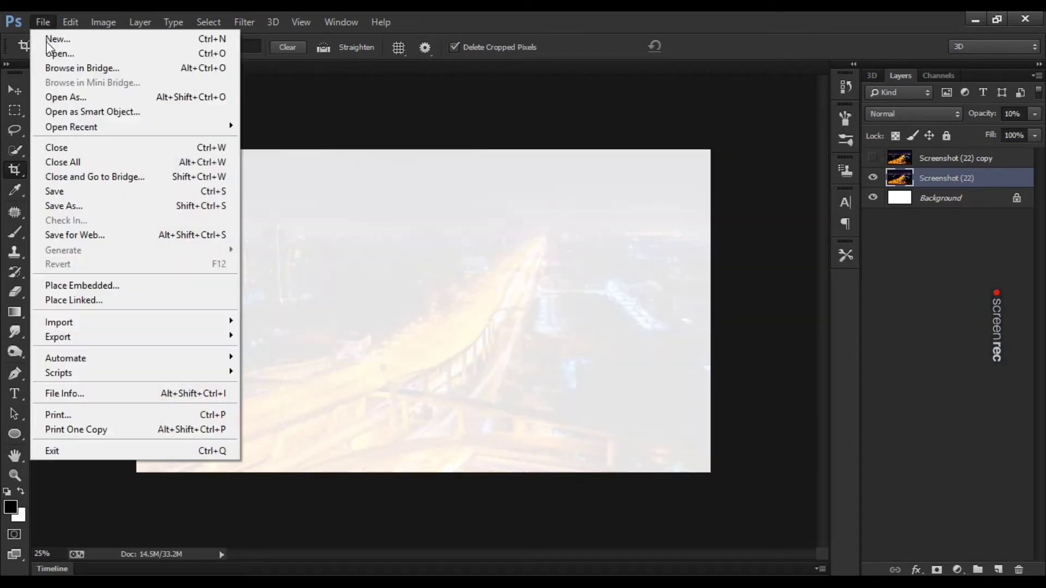
left_click(166, 287)
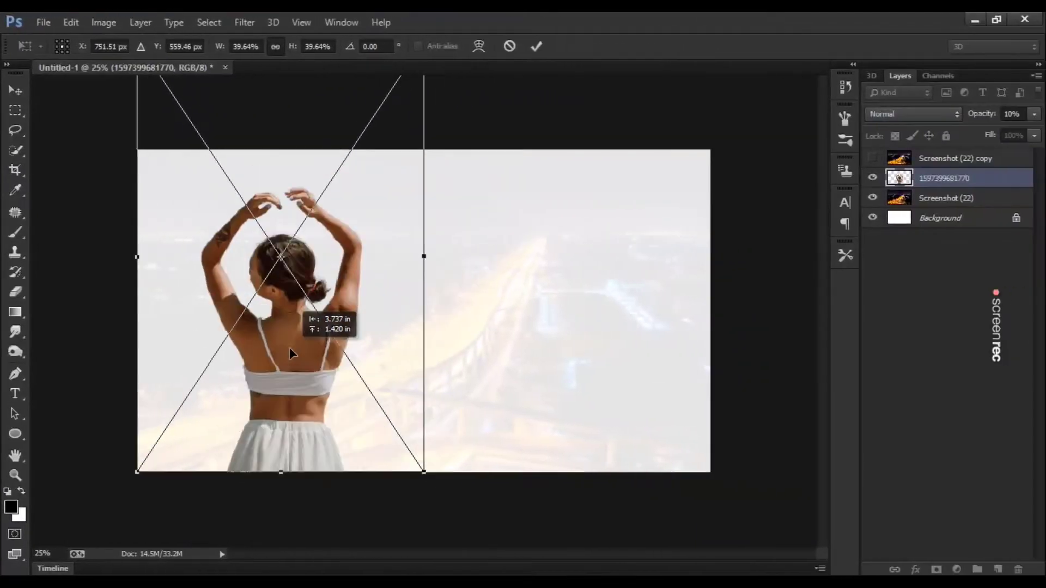
left_click_drag(290, 348, 282, 350)
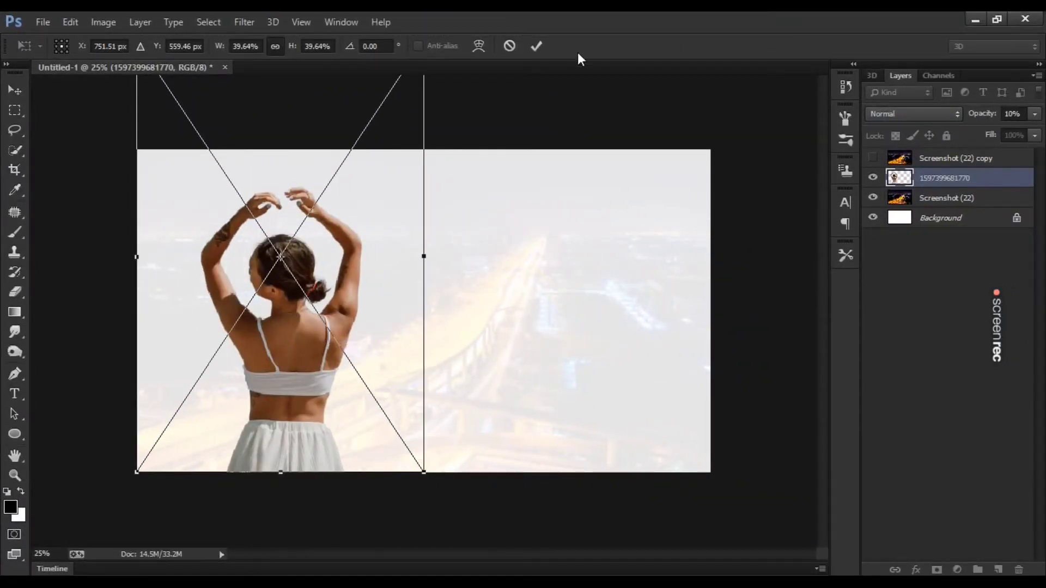
key("c")
left_click(537, 45)
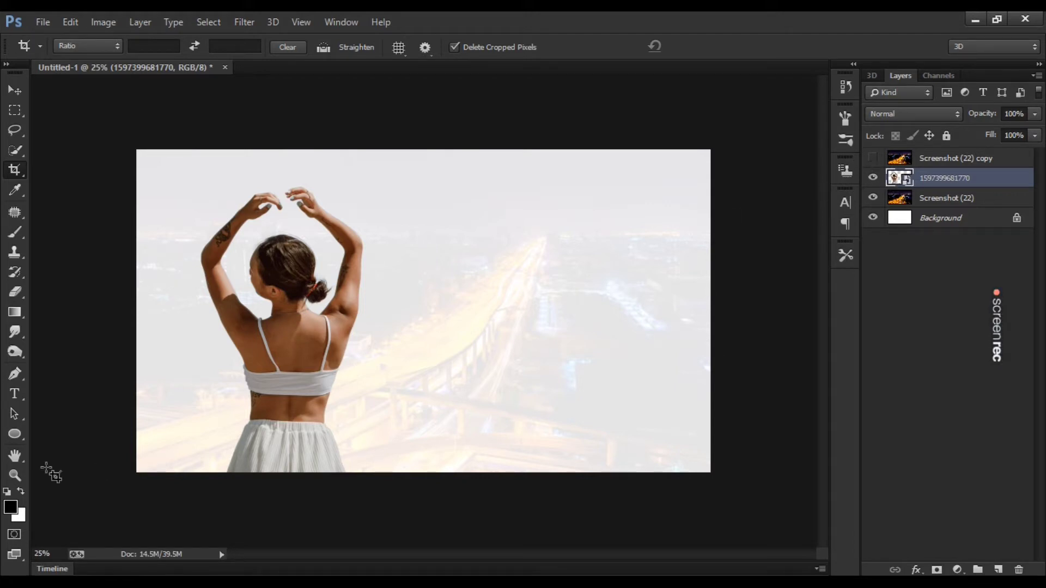
Add the text "CITY" in black Impact at 124.01 pt and position it beside the woman.
left_click(13, 395)
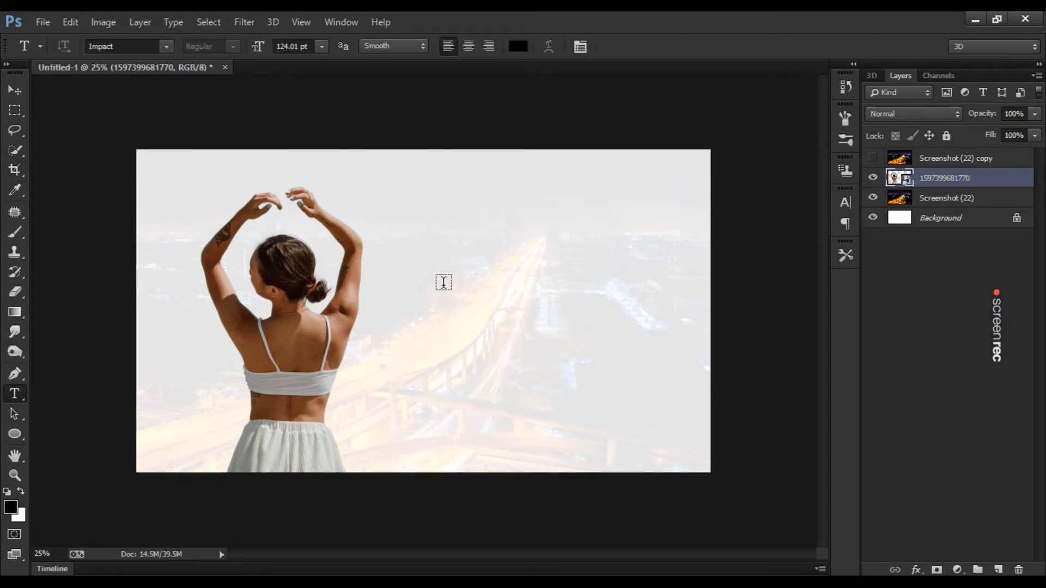
left_click(447, 284)
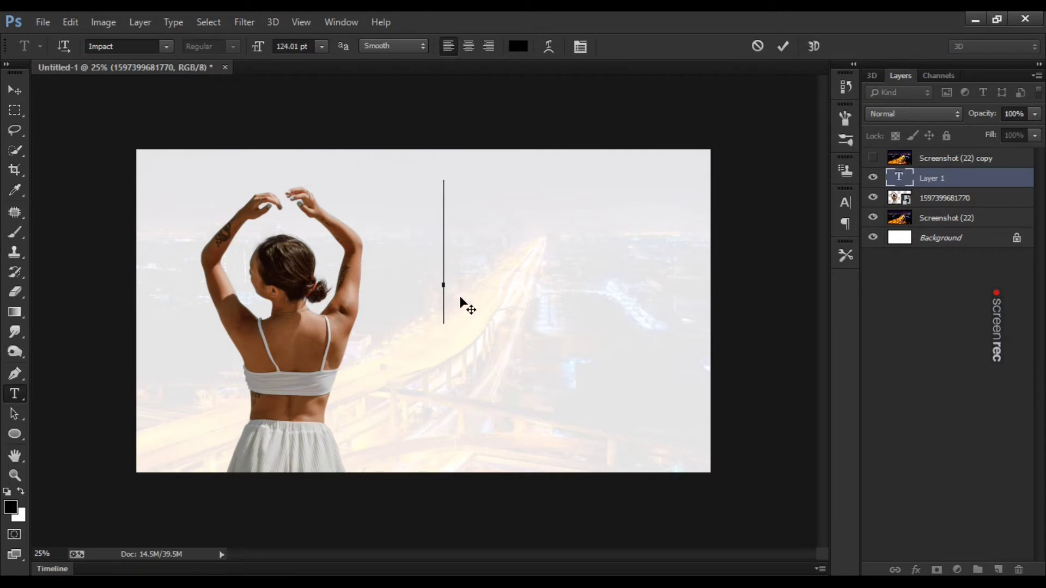
type("CITY")
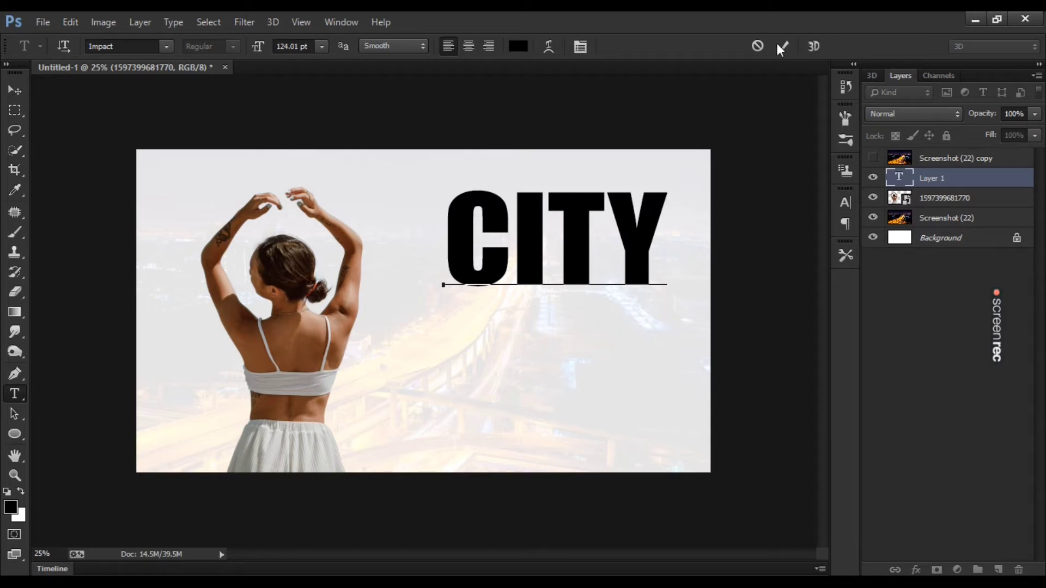
key("ctrl+a")
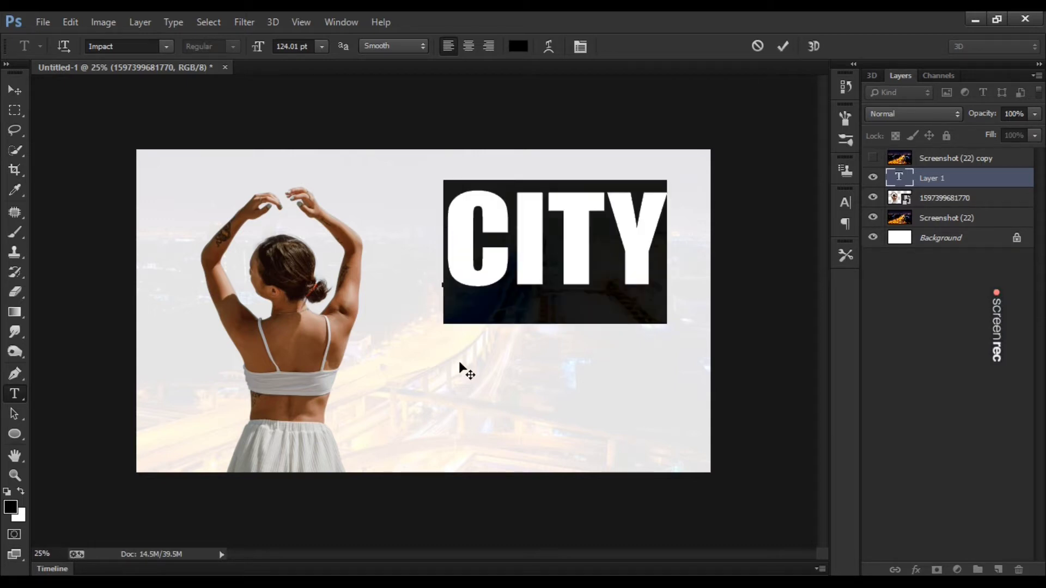
left_click_drag(460, 370, 427, 416)
left_click(783, 46)
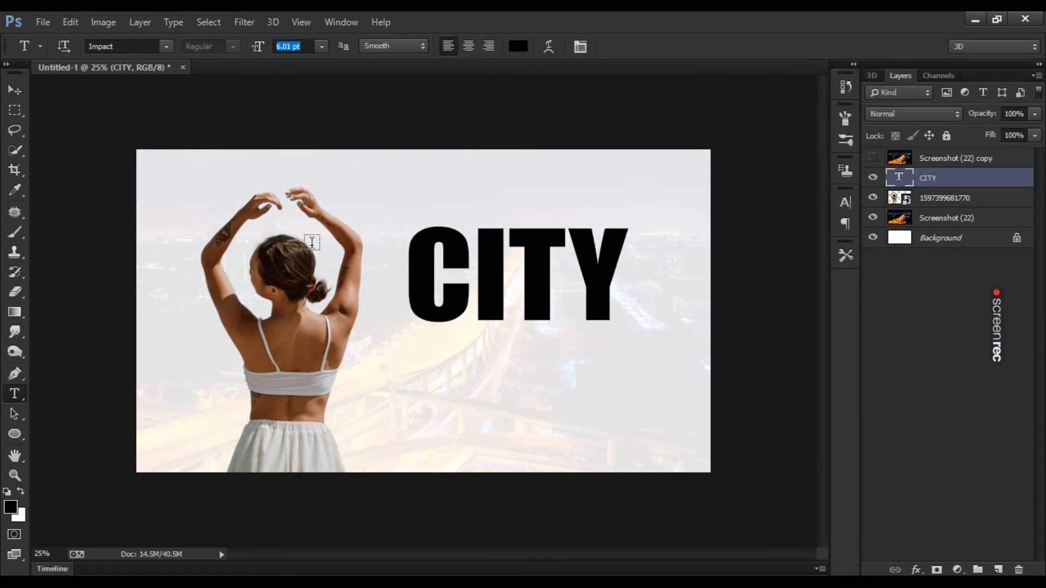
Add a second text layer reading "Of Dreams" in Impact at 49.01 pt below the CITY text.
key("Return")
key("ctrl+z")
left_click(434, 417)
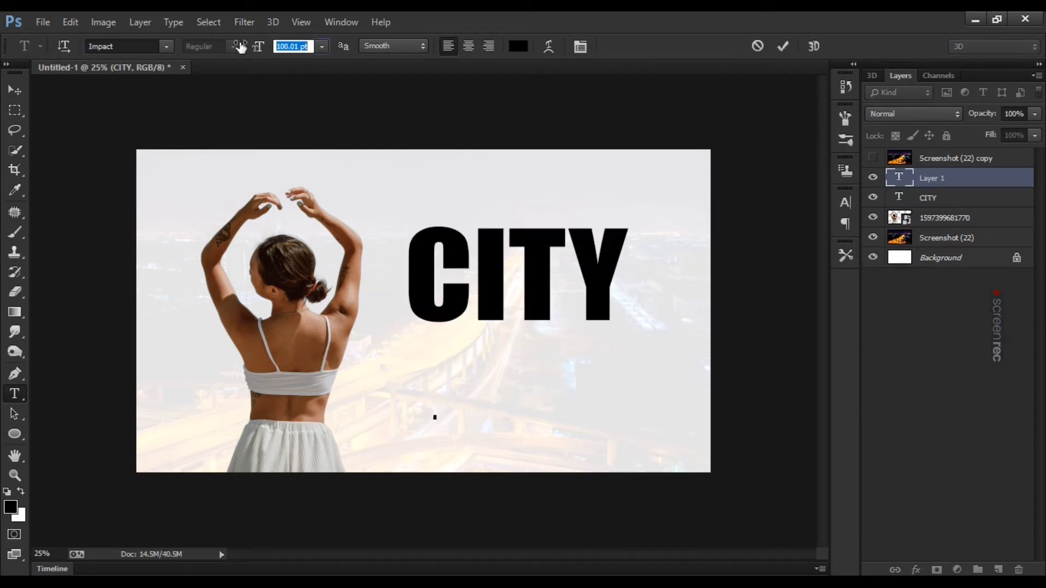
type("OF")
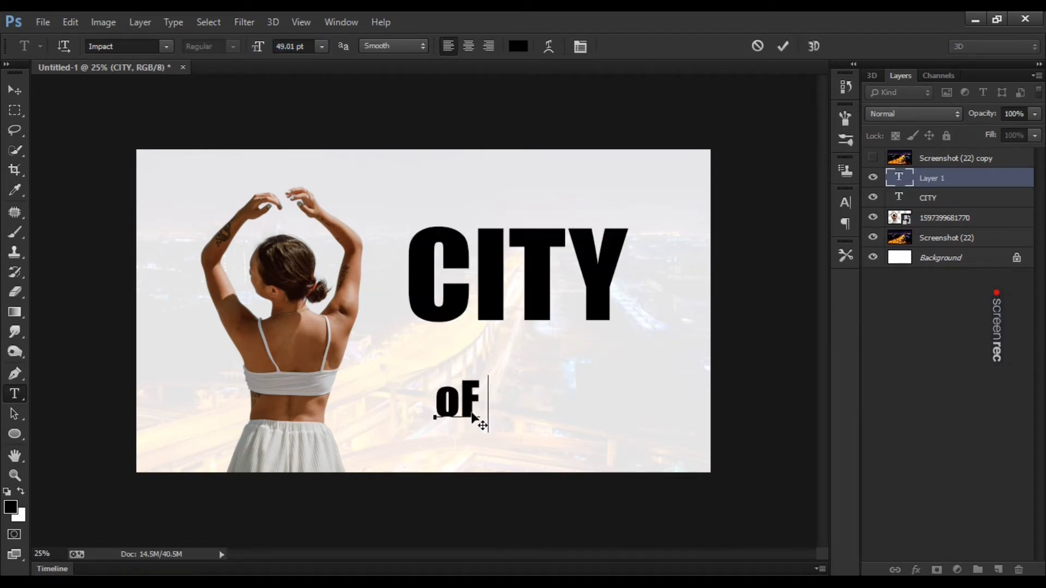
key("BackSpace")
key("BackSpace")
type("O")
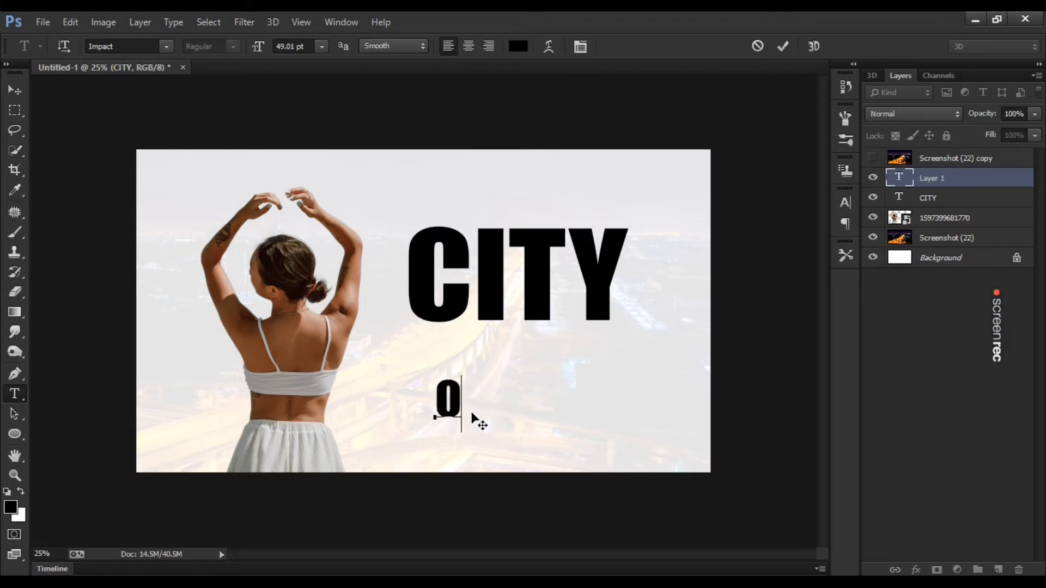
type("f    Dreams")
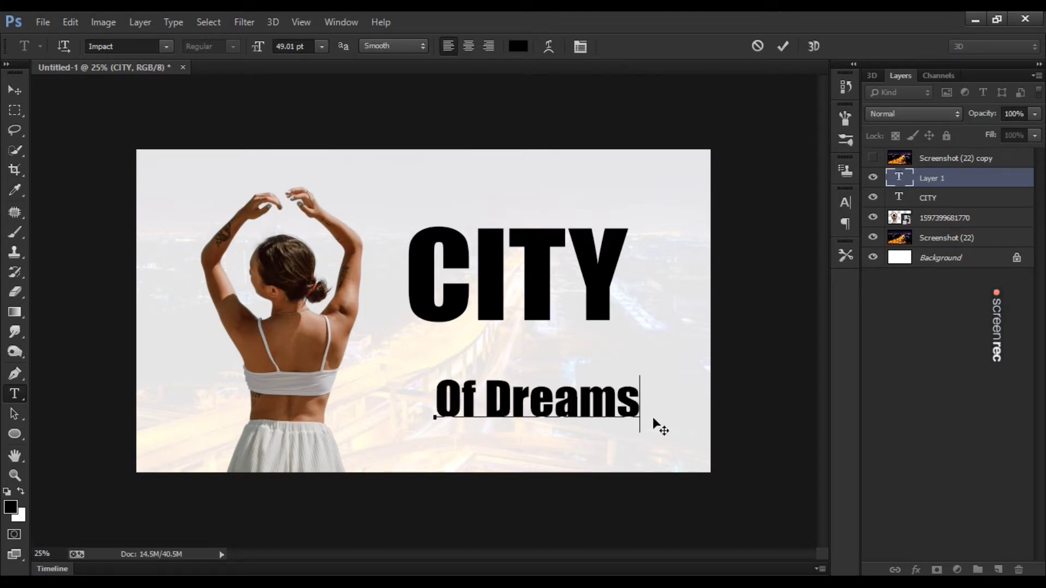
Set the "Of Dreams" text to 24.01 pt with tracking 640 and position it centrally beneath CITY.
key("ctrl+a")
left_click_drag(444, 443, 417, 373)
left_click_drag(260, 50, 240, 50)
left_click(580, 46)
mouse_move(749, 254)
left_mouse_down()
mouse_move(780, 256)
mouse_move(623, 387)
mouse_move(611, 383)
mouse_move(754, 254)
left_mouse_up()
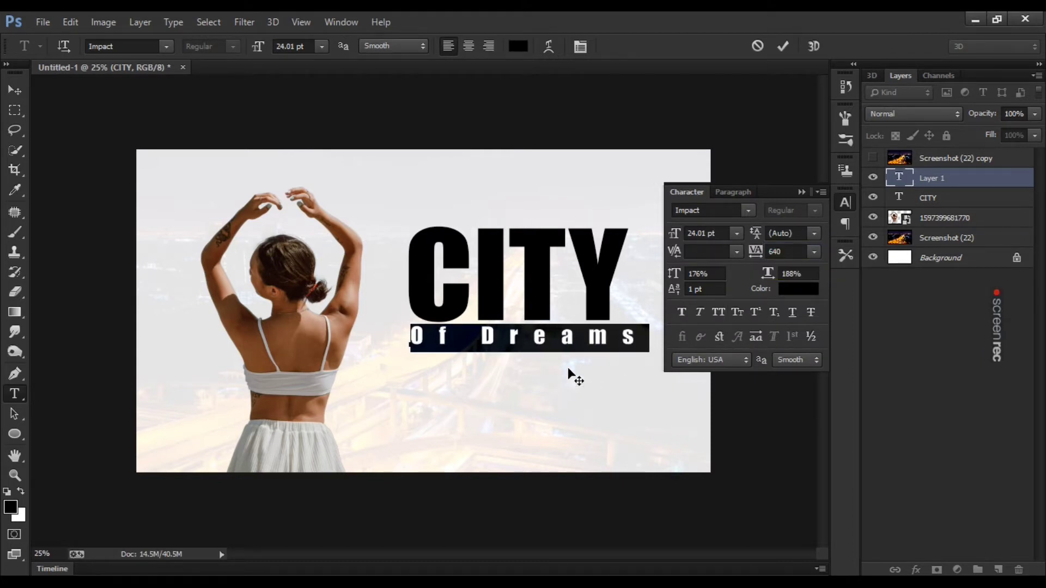
left_click(801, 194)
left_click_drag(550, 386, 551, 413)
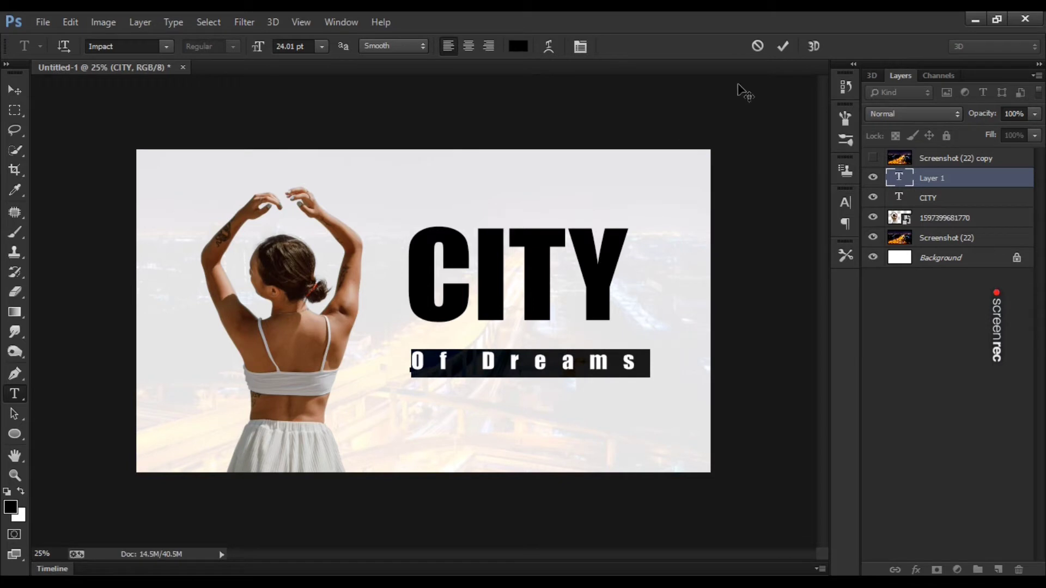
left_click(782, 47)
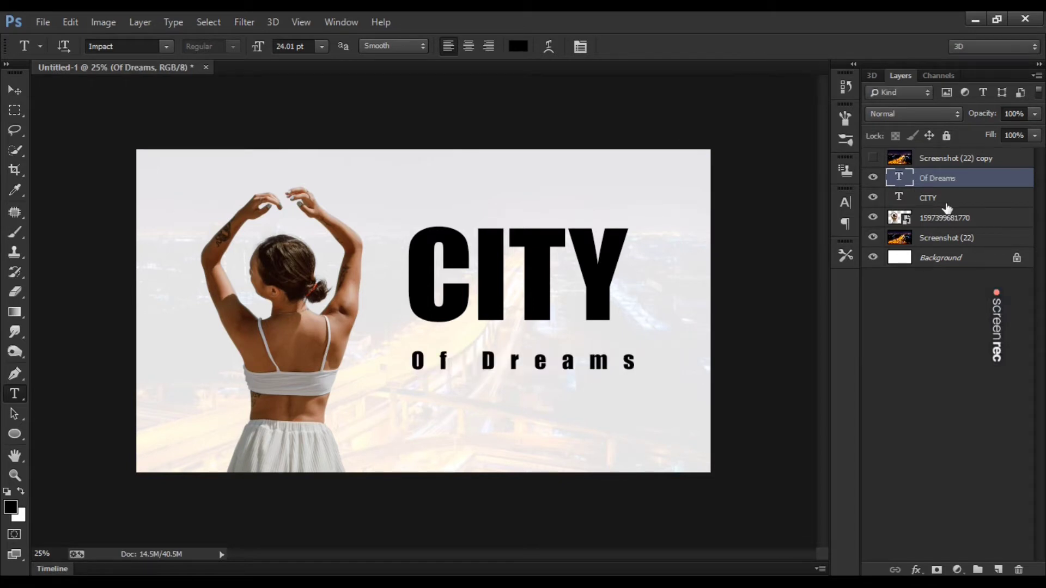
Move the CITY text down so it sits just above "Of Dreams" with their edges aligned.
left_click(939, 199)
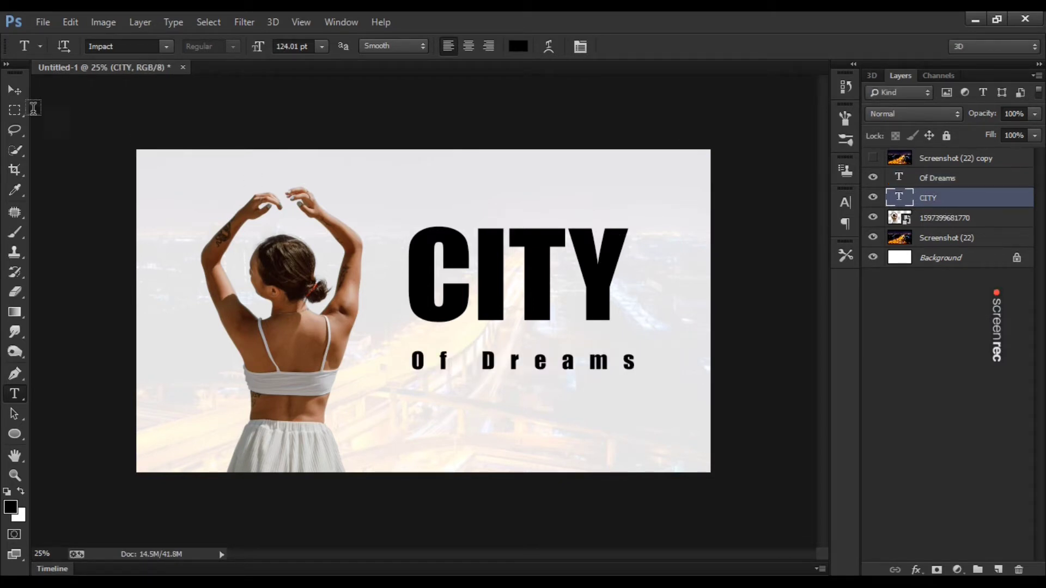
left_click(15, 90)
left_click_drag(505, 294, 476, 329)
scroll(424, 391, "up", 5)
scroll(476, 338, "down", 5)
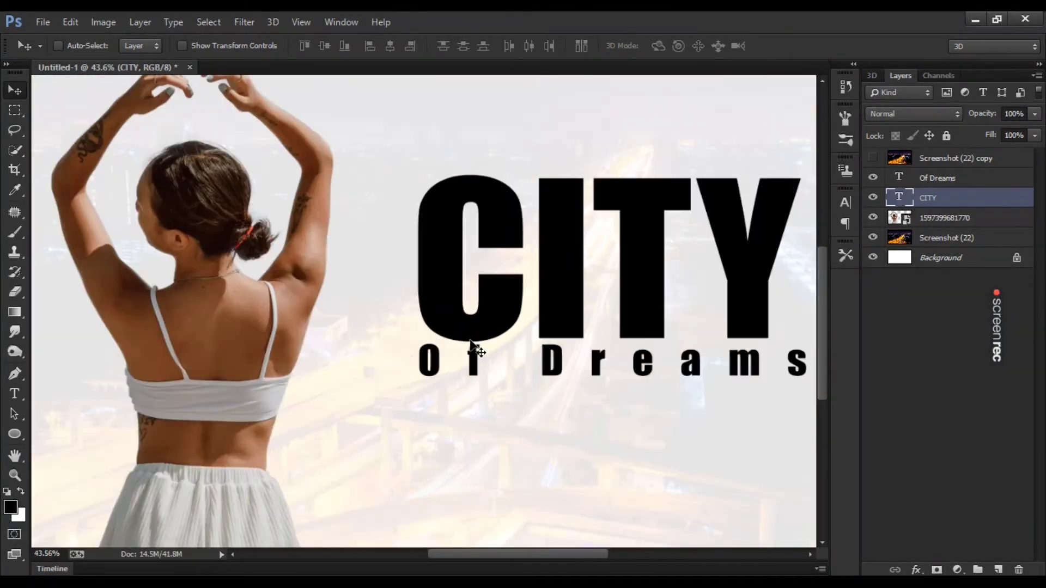
scroll(486, 336, "up", 1)
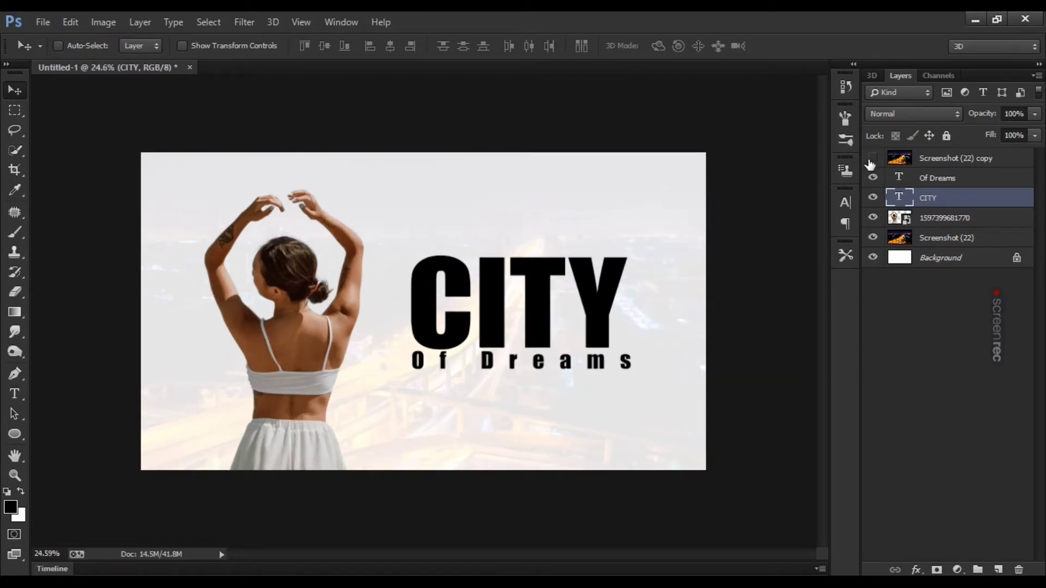
Show the Screenshot (22) copy layer.
left_click(873, 159)
left_click(938, 117)
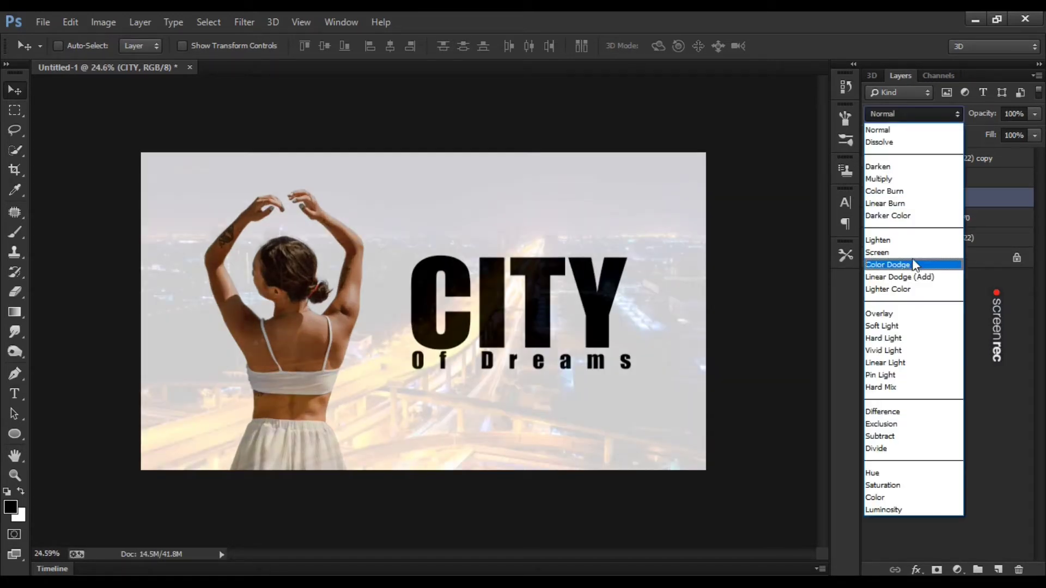
left_click(918, 252)
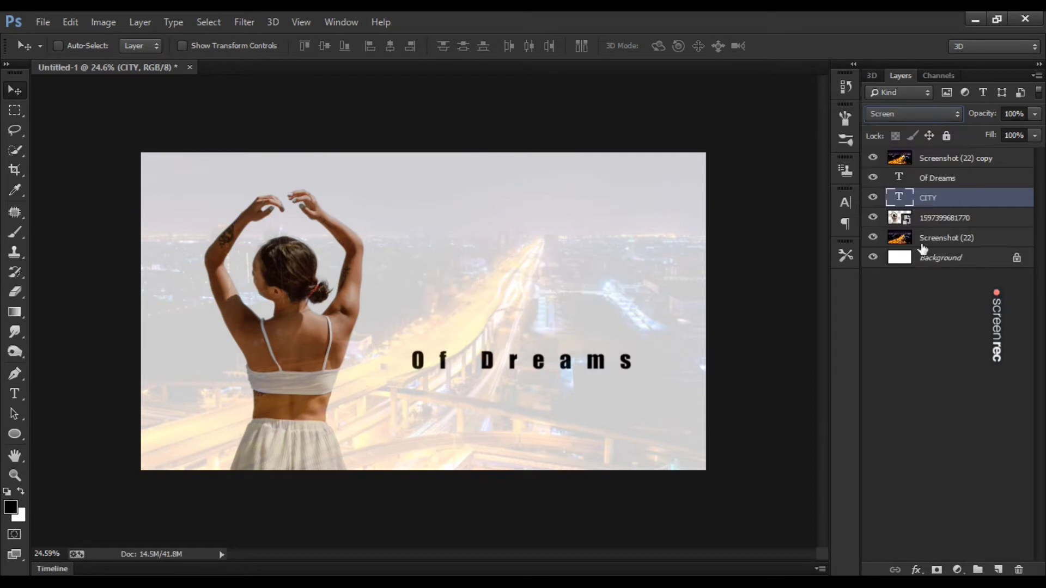
left_click(915, 114)
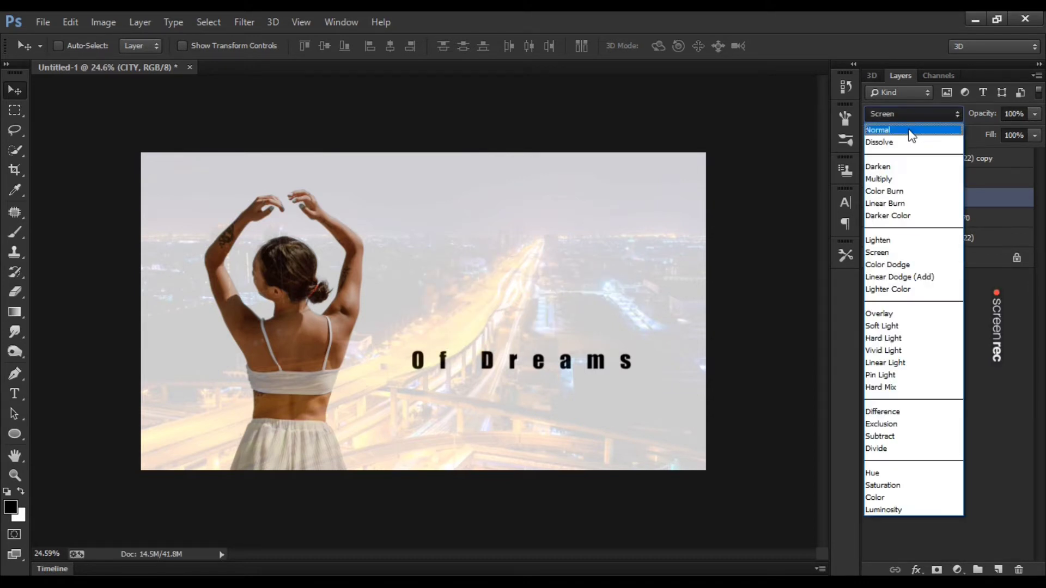
left_click(899, 128)
Set the blend mode of the Screenshot (22) copy layer to Screen, keeping the layer visible.
left_click(893, 159)
left_click(873, 158)
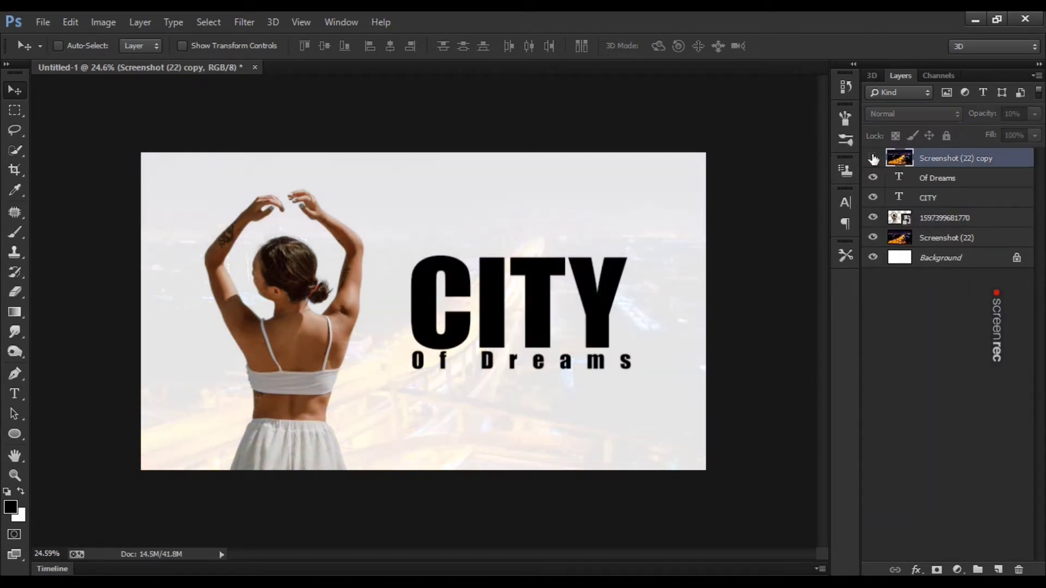
left_click(873, 158)
left_click(890, 114)
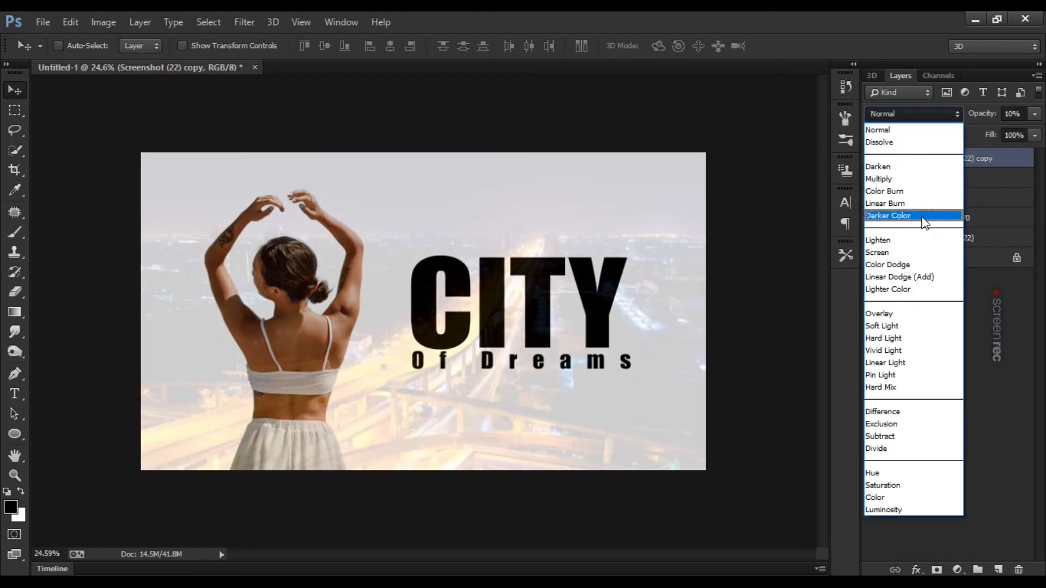
left_click(919, 251)
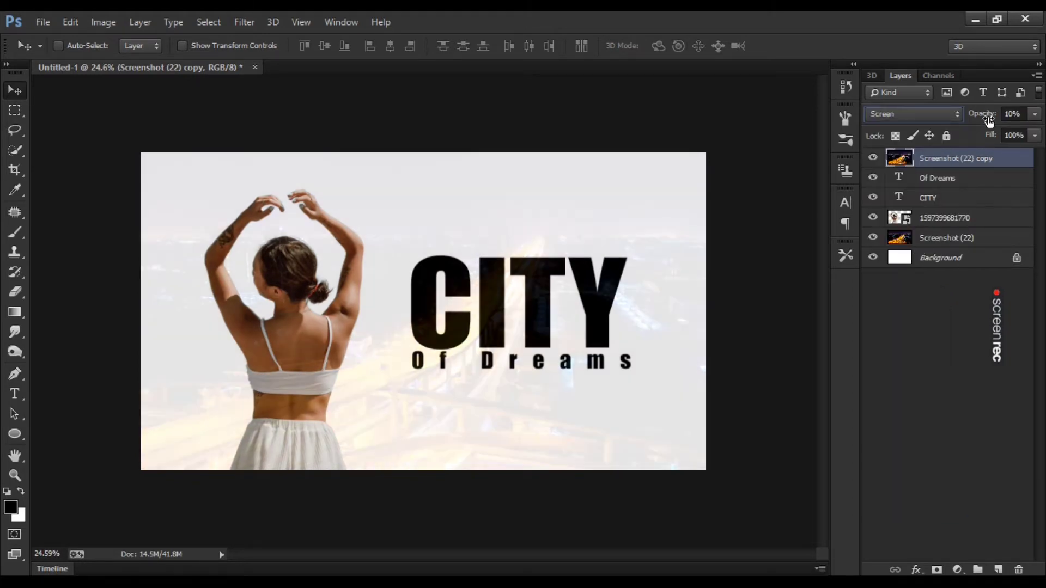
Raise the opacity of the Screenshot (22) copy layer to 88%.
left_click_drag(988, 119, 1041, 116)
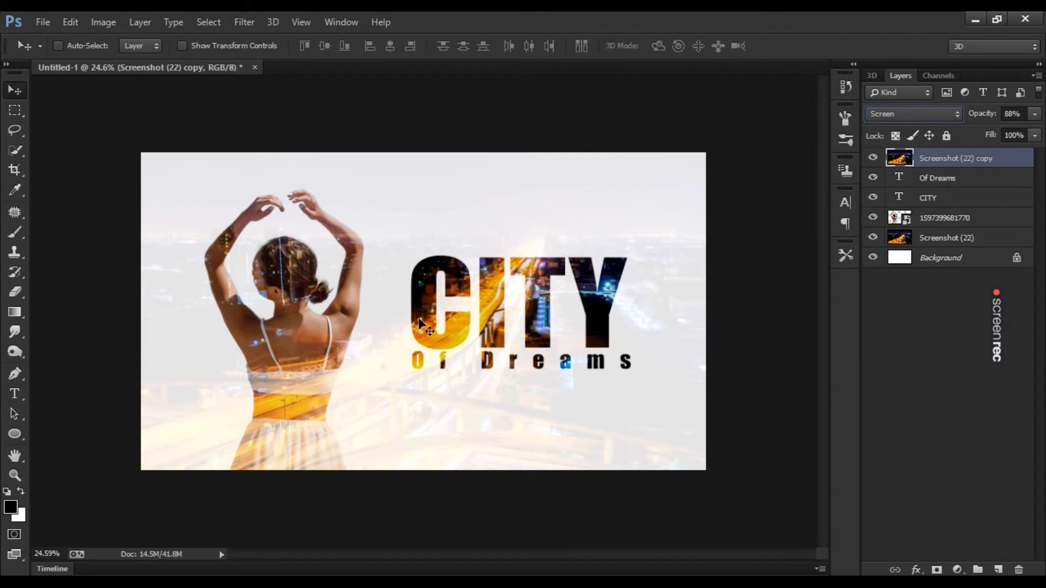
scroll(396, 256, "down", 2)
scroll(400, 257, "up", 2)
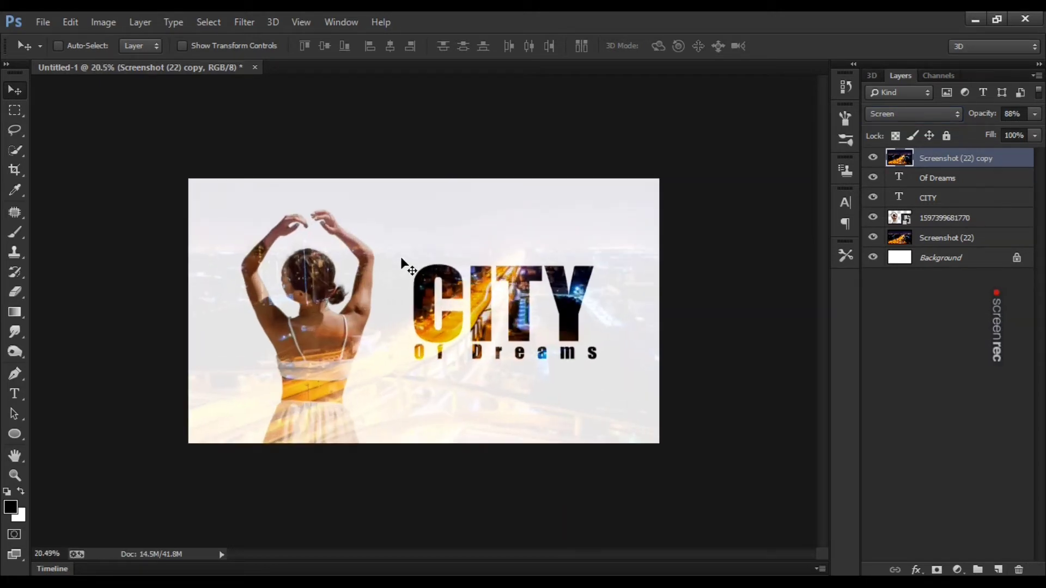
scroll(401, 257, "up", 1)
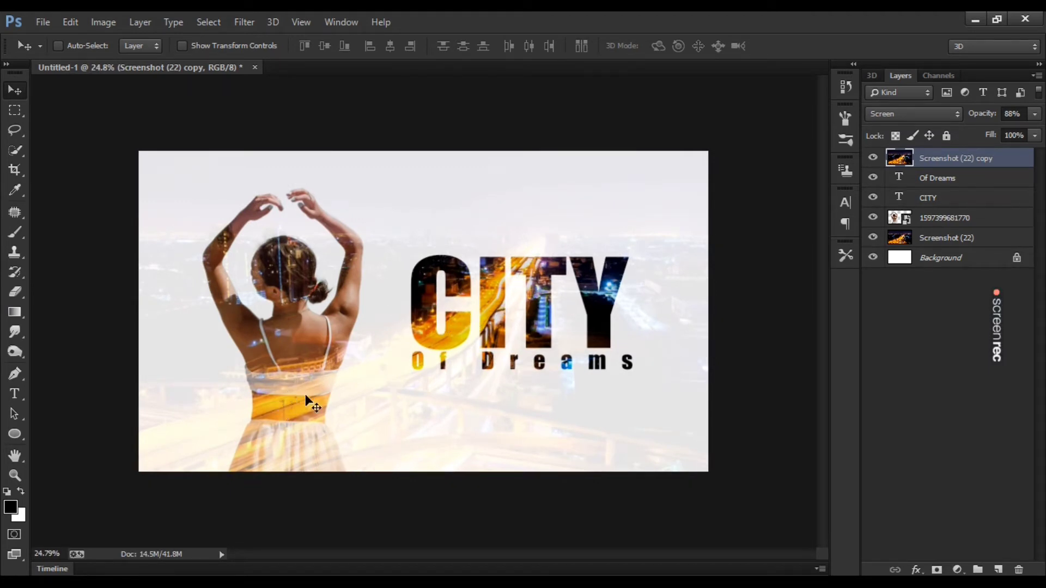
left_click(875, 161)
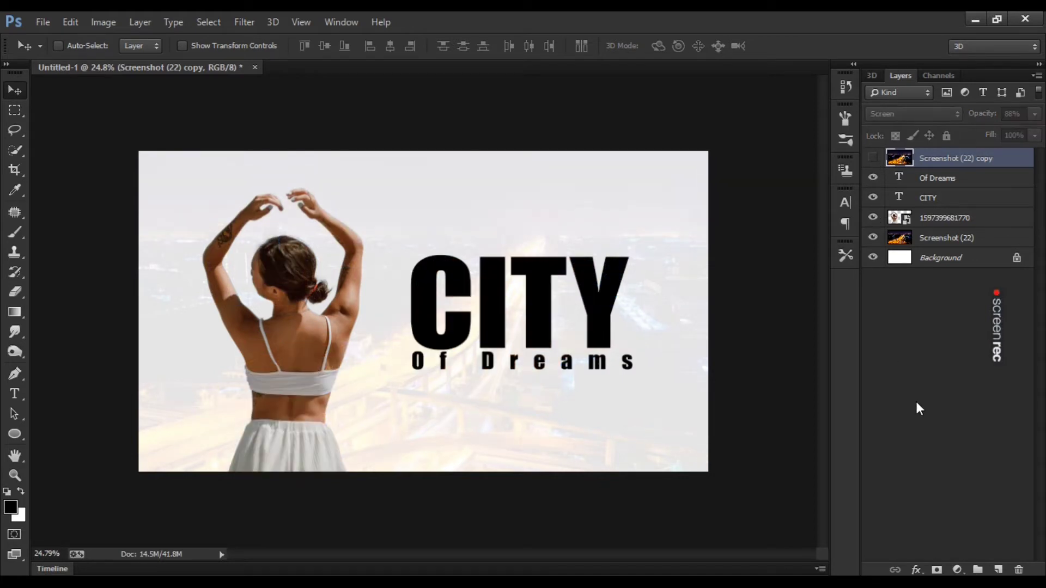
left_click(913, 221)
right_click(913, 221)
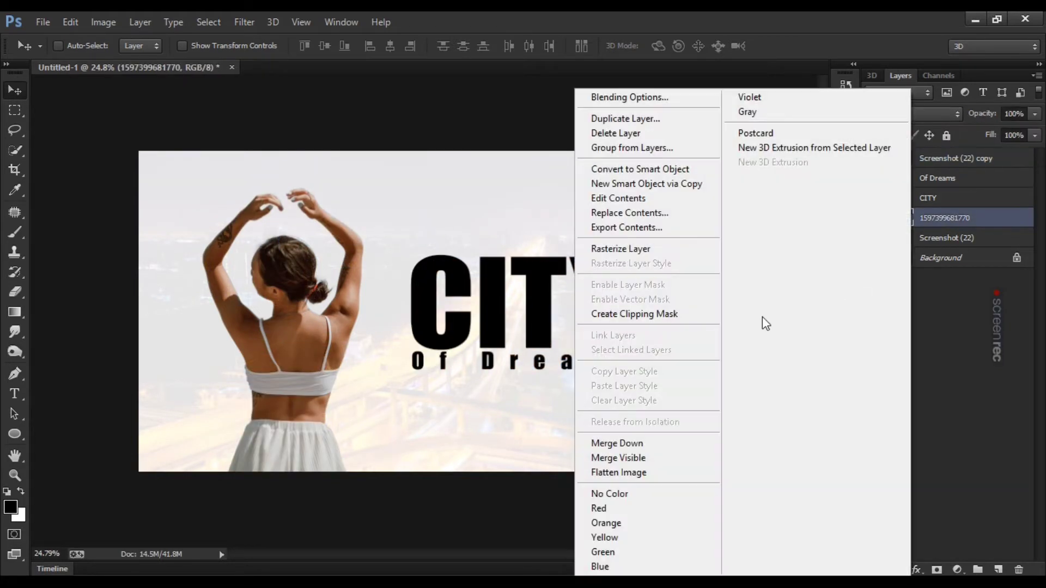
left_click(659, 250)
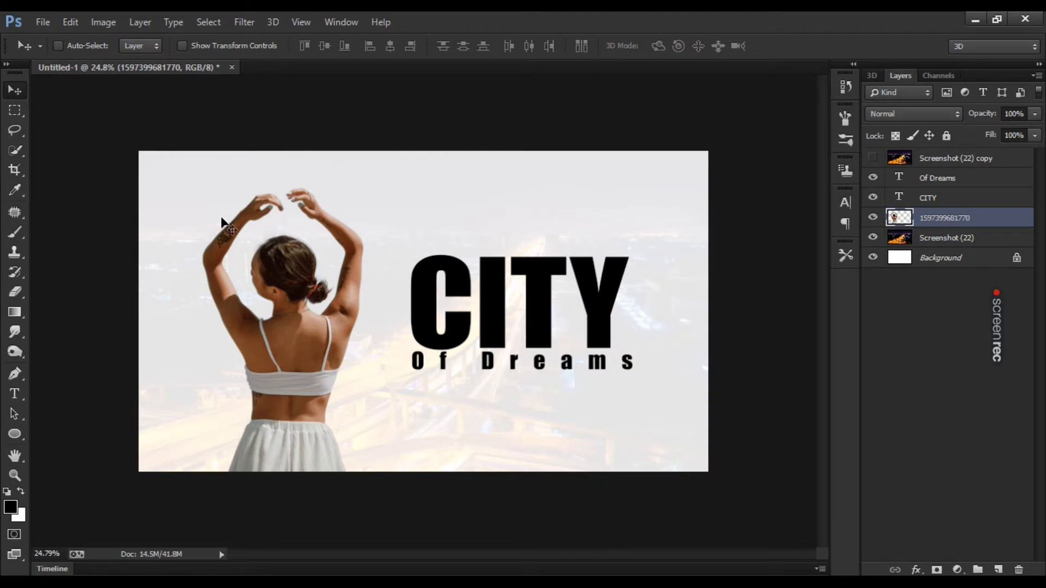
Select the woman's white skirt with the Quick Selection tool at brush size 6.
left_click(21, 154)
scroll(291, 411, "up", 2)
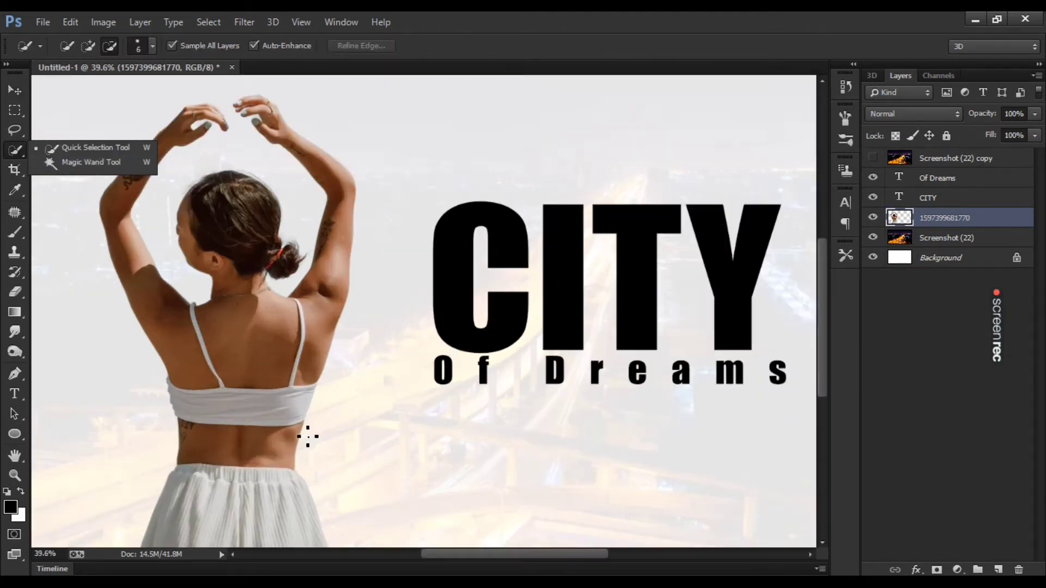
scroll(130, 542, "down", 2)
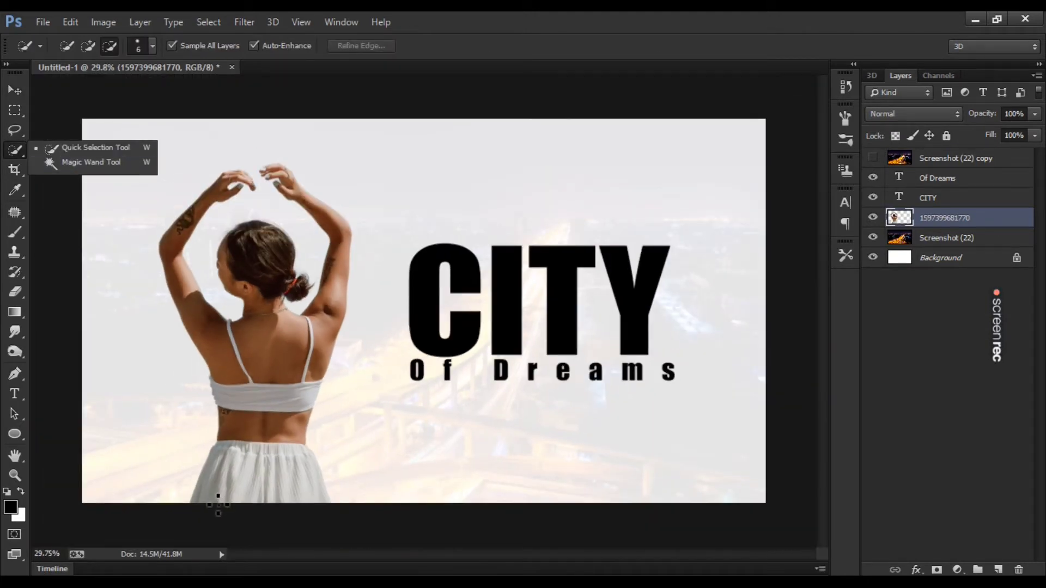
mouse_move(218, 504)
left_mouse_down()
mouse_move(251, 466)
mouse_move(294, 462)
left_mouse_up()
scroll(294, 429, "up", 2)
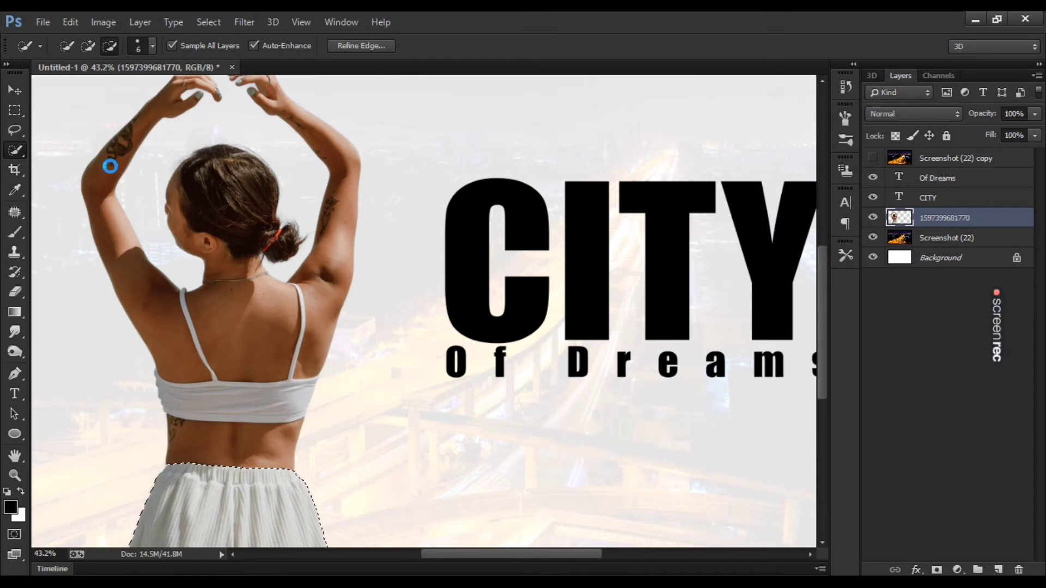
Add the band of the woman's white top to the skirt selection.
left_click(87, 47)
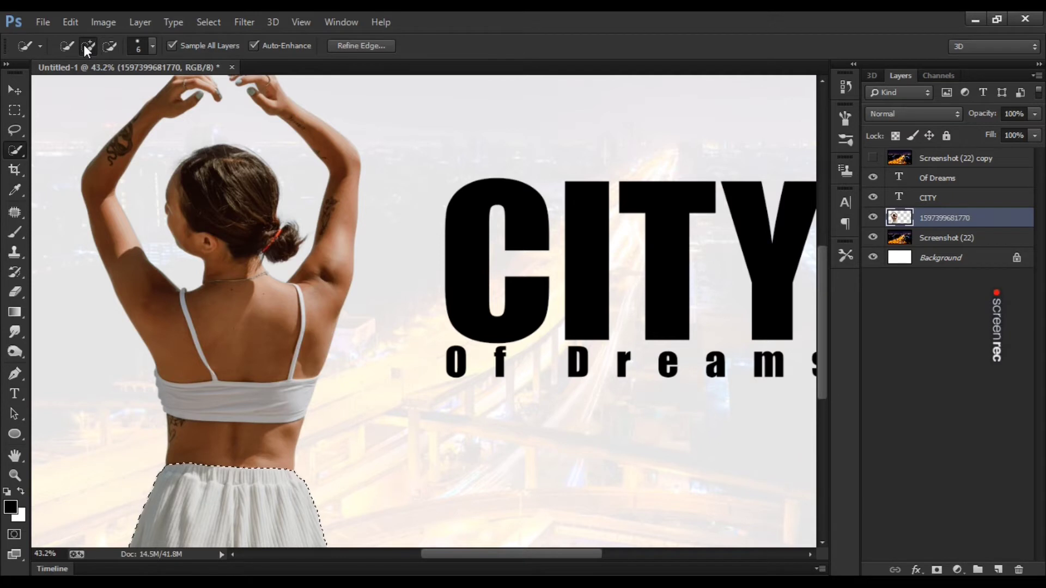
mouse_move(206, 418)
left_mouse_down()
mouse_move(305, 399)
mouse_move(173, 401)
mouse_move(162, 391)
mouse_move(244, 403)
mouse_move(191, 408)
mouse_move(167, 393)
left_mouse_up()
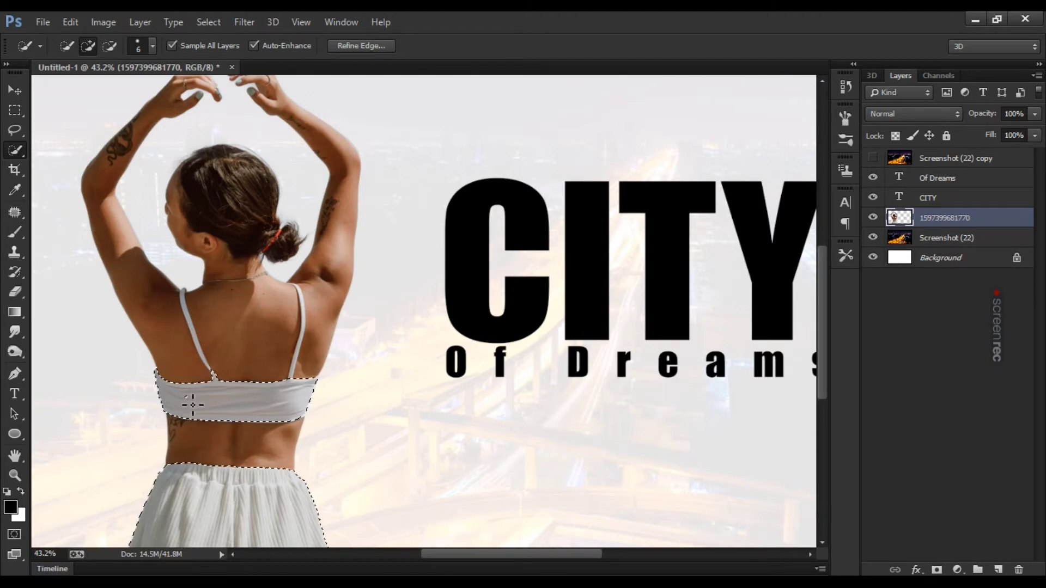
scroll(187, 400, "up", 3)
scroll(191, 412, "up", 2)
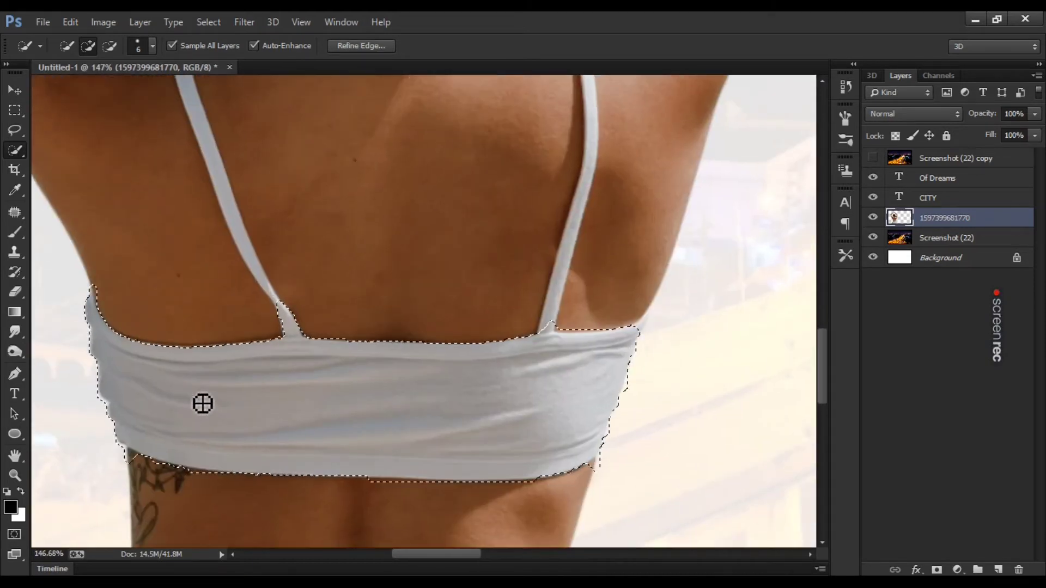
left_click(197, 401)
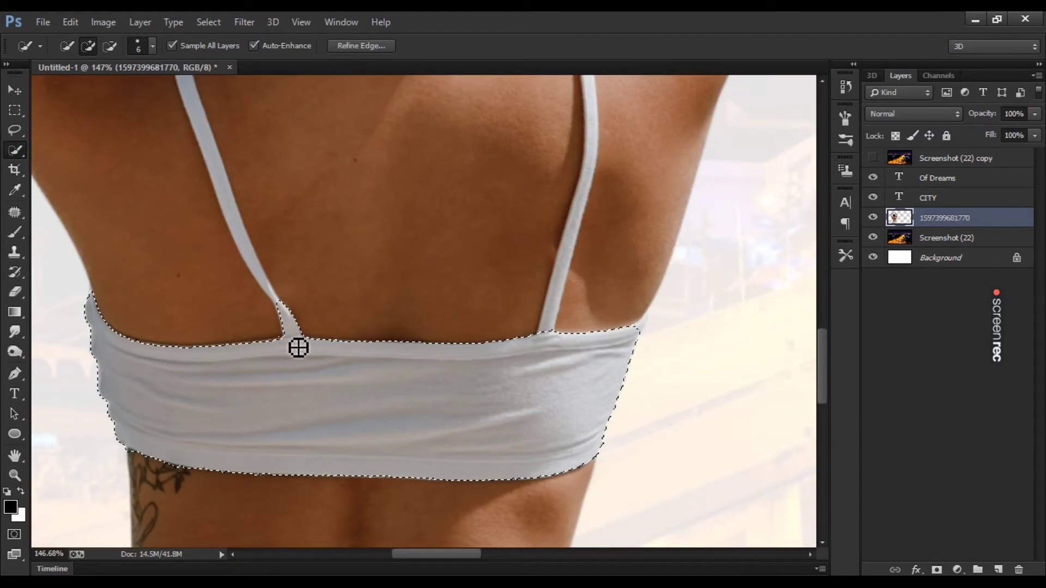
Reduce the selection brush to size 4 and add the left shoulder strap of the top to the selection.
scroll(291, 338, "up", 2)
key("bracketleft")
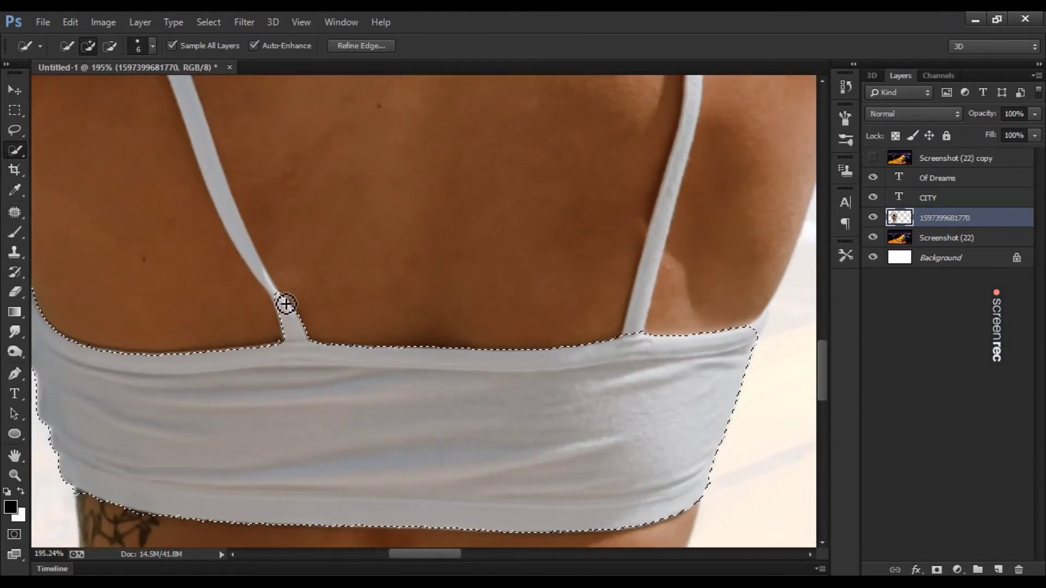
key("bracketleft")
mouse_move(287, 305)
left_mouse_down()
mouse_move(221, 190)
mouse_move(185, 80)
mouse_move(184, 112)
left_mouse_up()
scroll(185, 114, "down", 8)
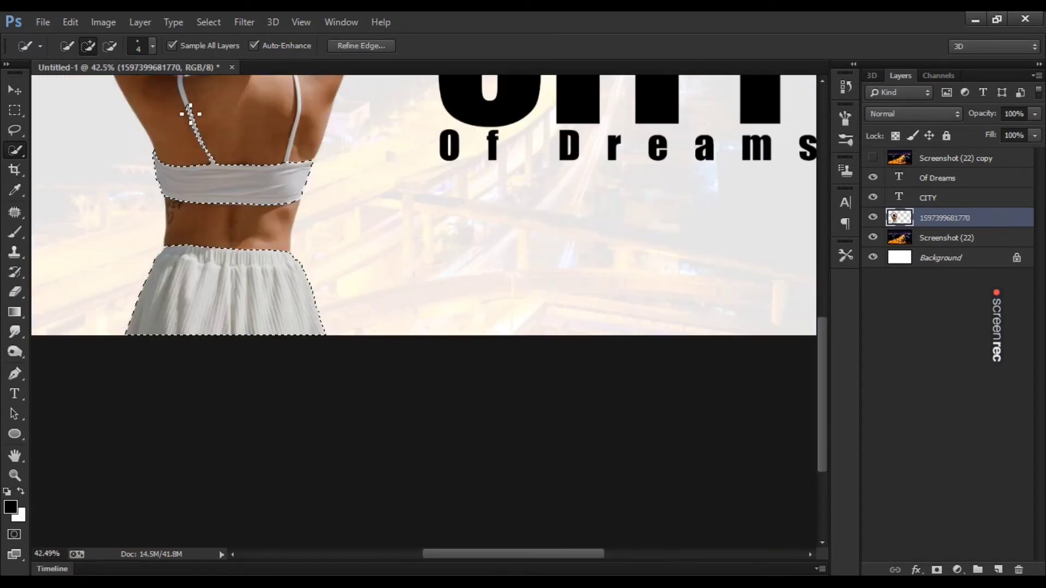
scroll(188, 95, "down", 2)
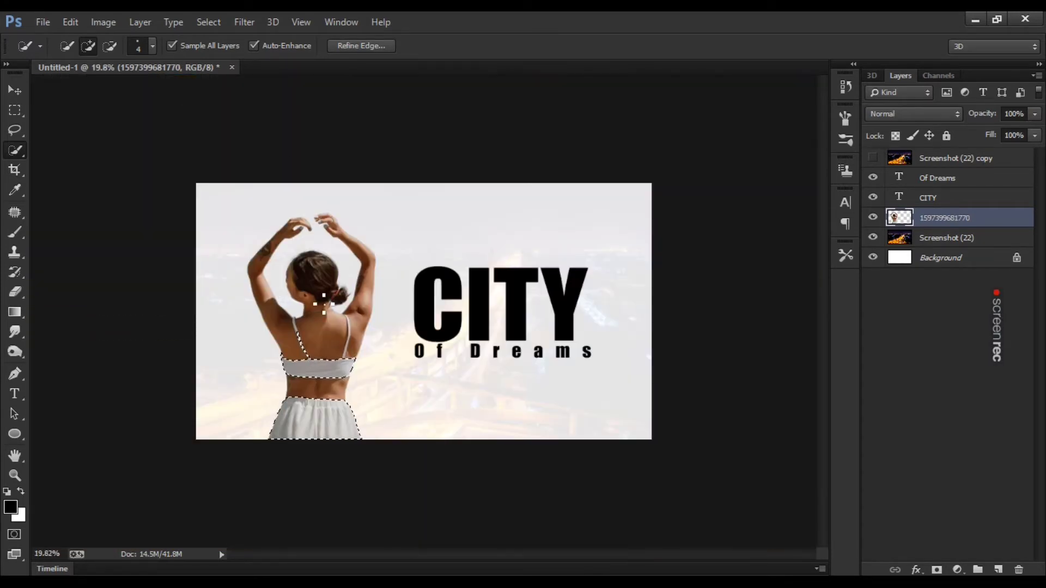
Add the right shoulder strap of the top to the clothing selection.
scroll(297, 360, "up", 4)
scroll(297, 361, "up", 3)
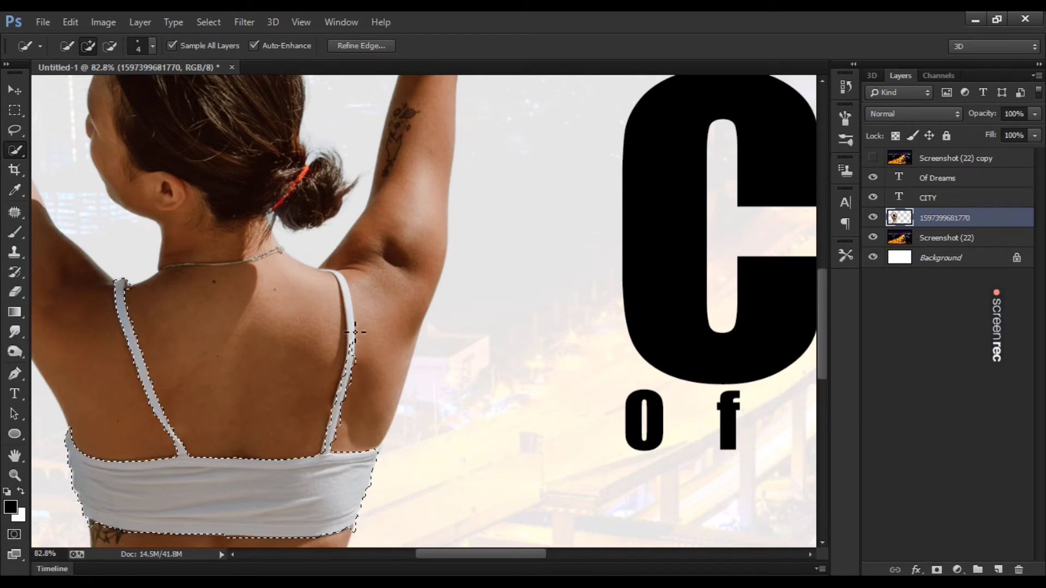
mouse_move(354, 332)
left_mouse_down()
mouse_move(343, 285)
mouse_move(330, 275)
mouse_move(316, 283)
left_mouse_up()
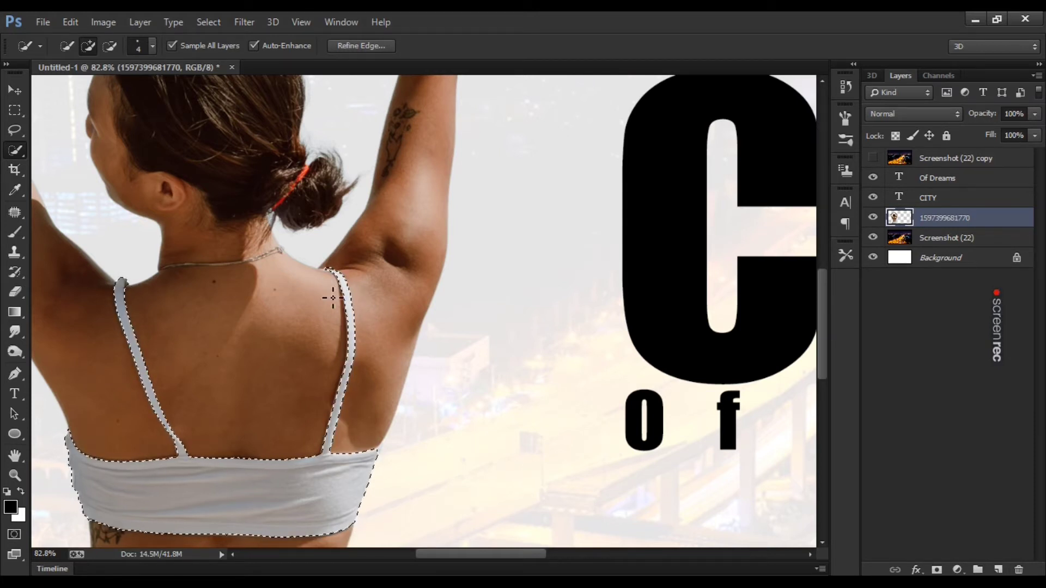
scroll(327, 297, "down", 5)
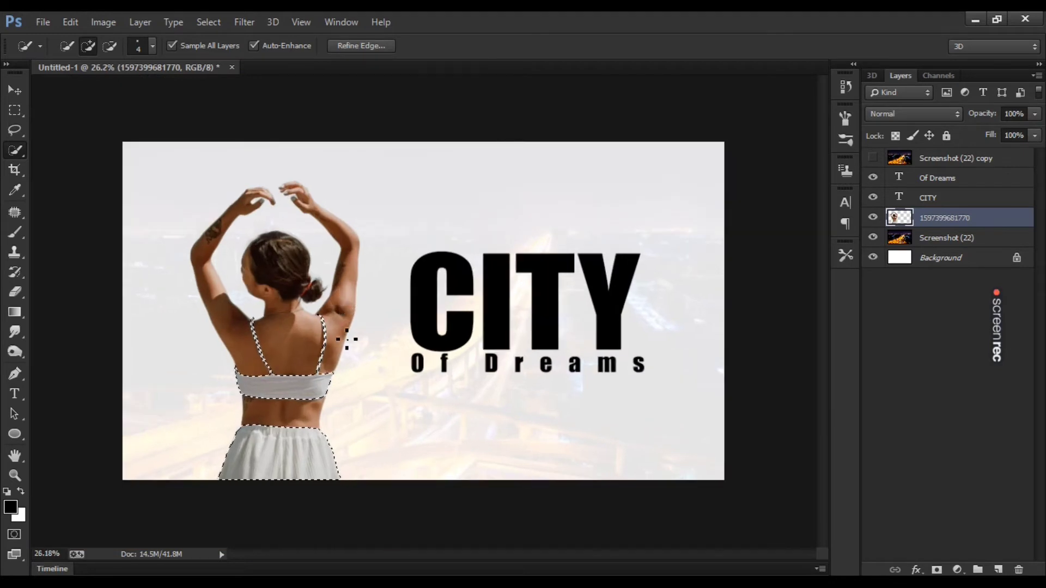
Copy the selected clothing to a new layer and move that layer to the top of the layer stack.
right_click(361, 355)
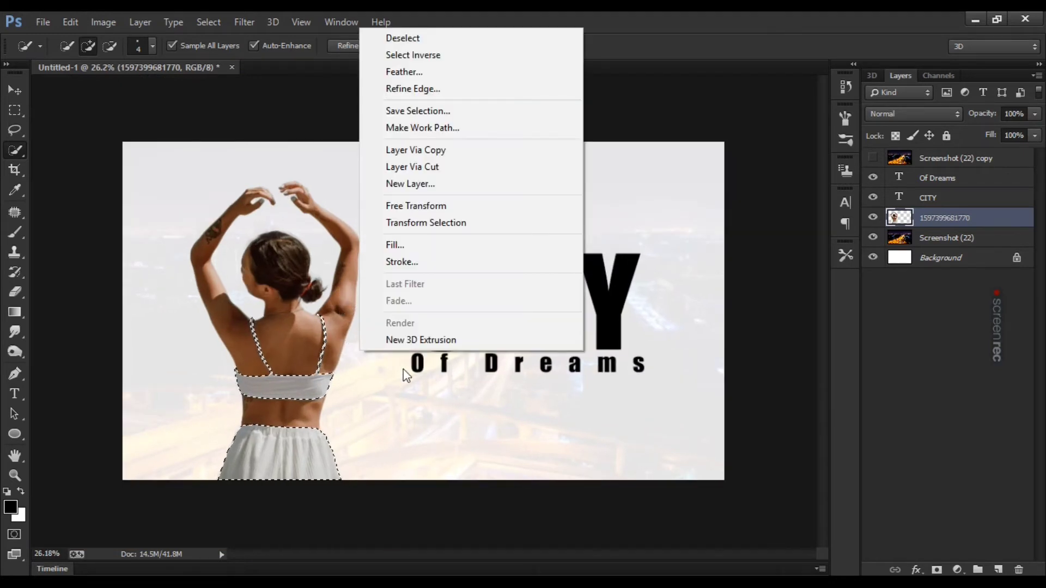
left_click(460, 154)
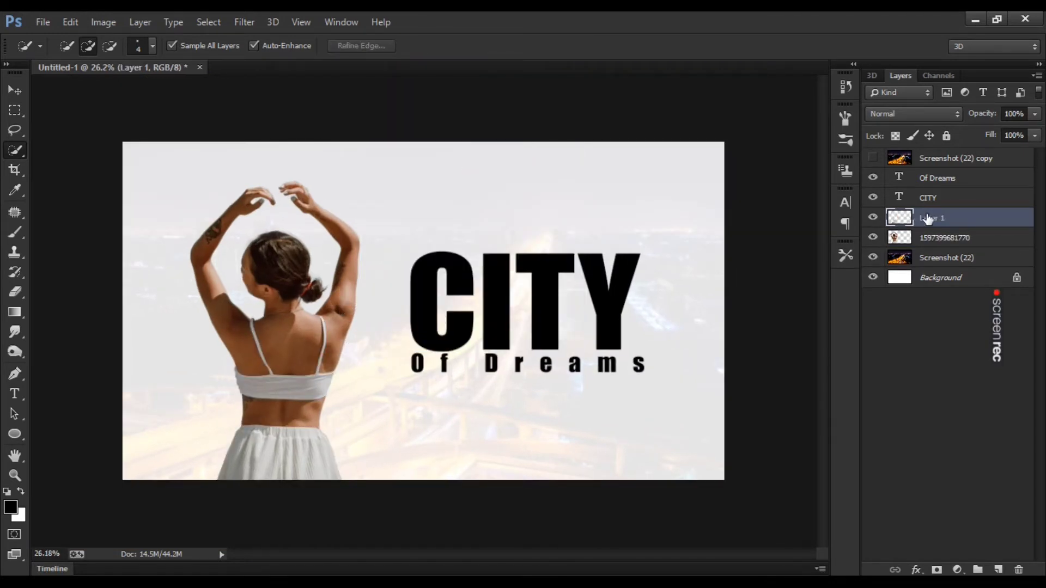
left_click_drag(931, 218, 925, 155)
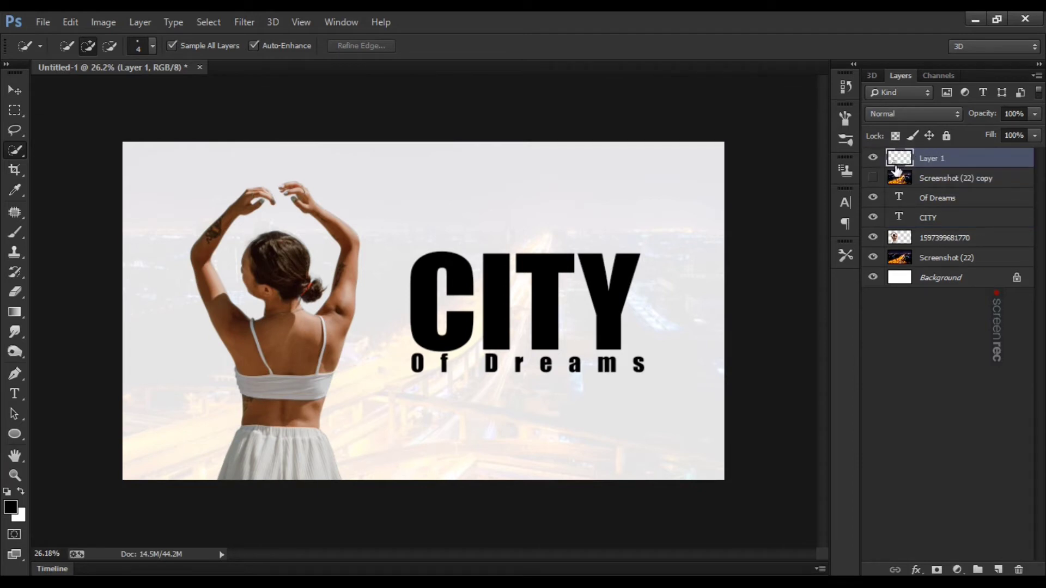
Show the Screenshot (22) copy layer and compare the blended poster with Layer 1 hidden and shown.
left_click(874, 178)
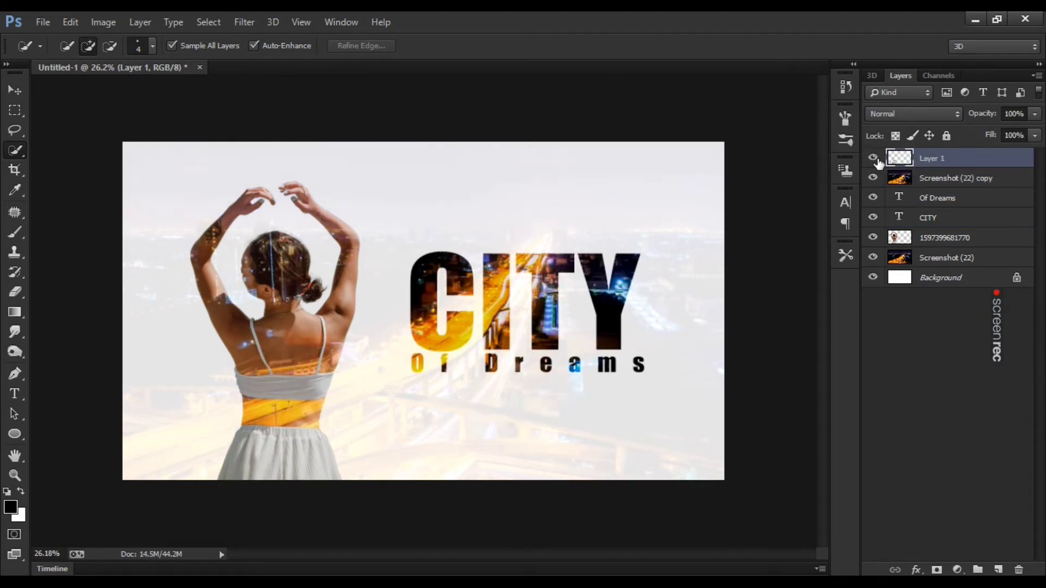
left_click(873, 159)
left_click(873, 157)
scroll(430, 324, "up", 1)
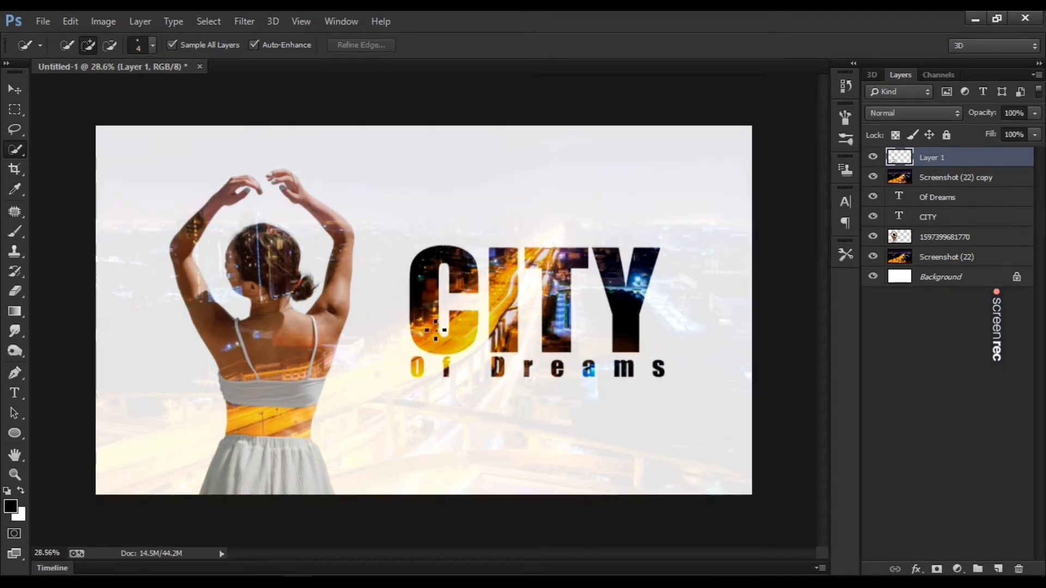
Hide Layer 1 and the Screenshot (22) copy layer.
left_click(871, 158)
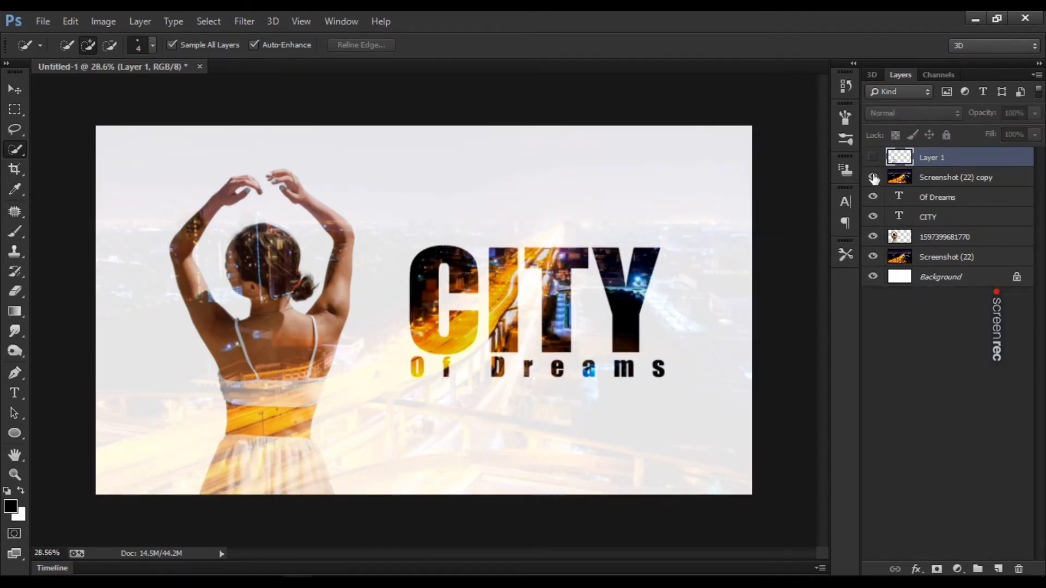
left_click(874, 177)
left_click(873, 178)
left_click(873, 178)
left_click(897, 240)
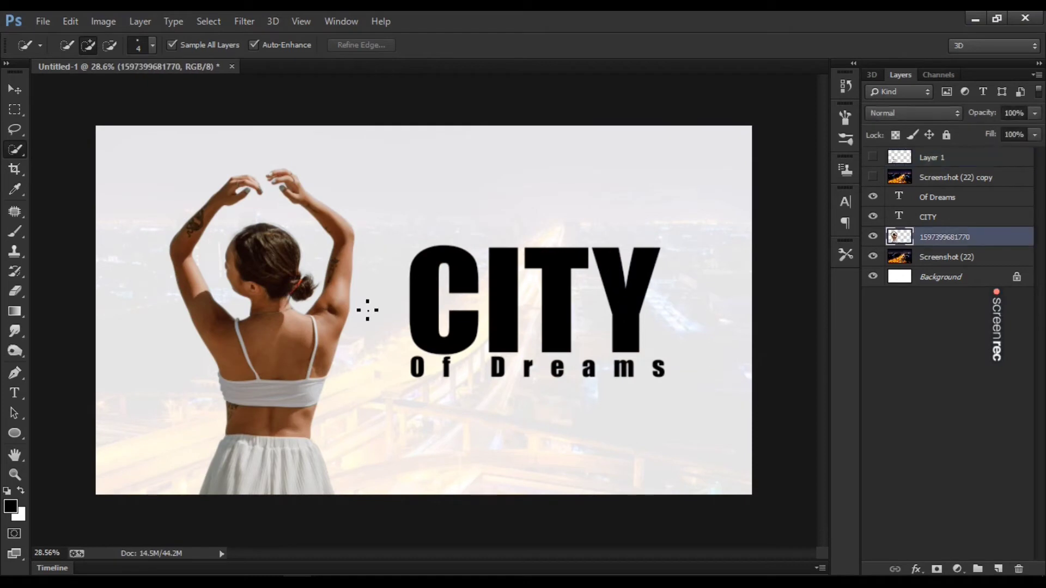
scroll(262, 284, "up", 2)
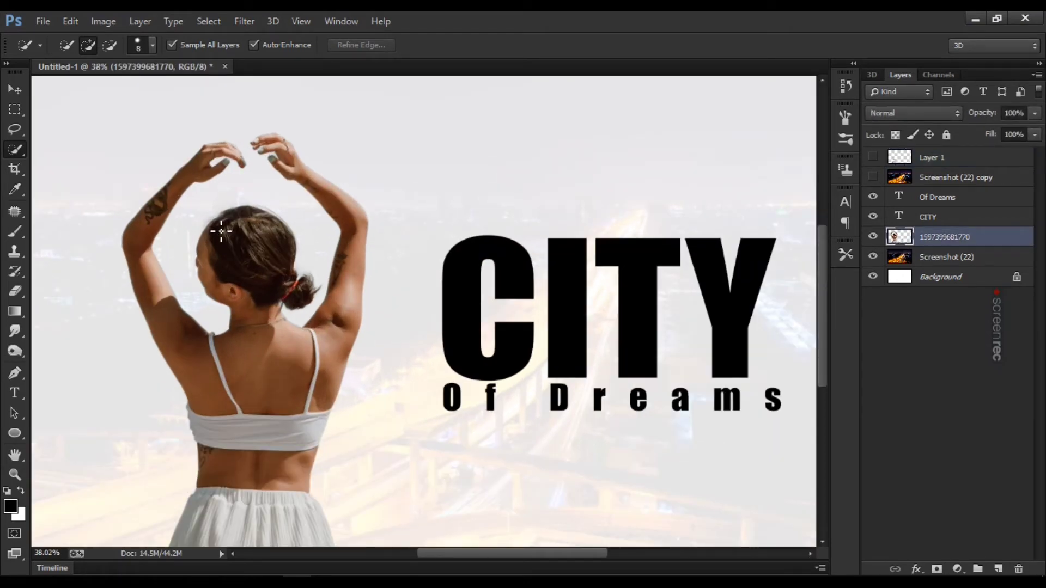
left_click_drag(242, 235, 274, 266)
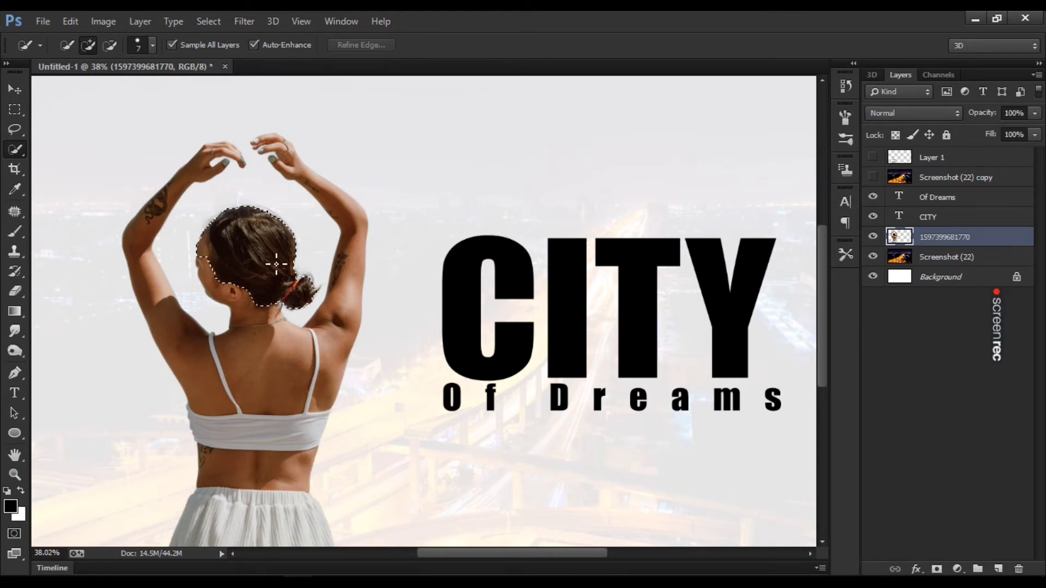
scroll(302, 285, "up", 4)
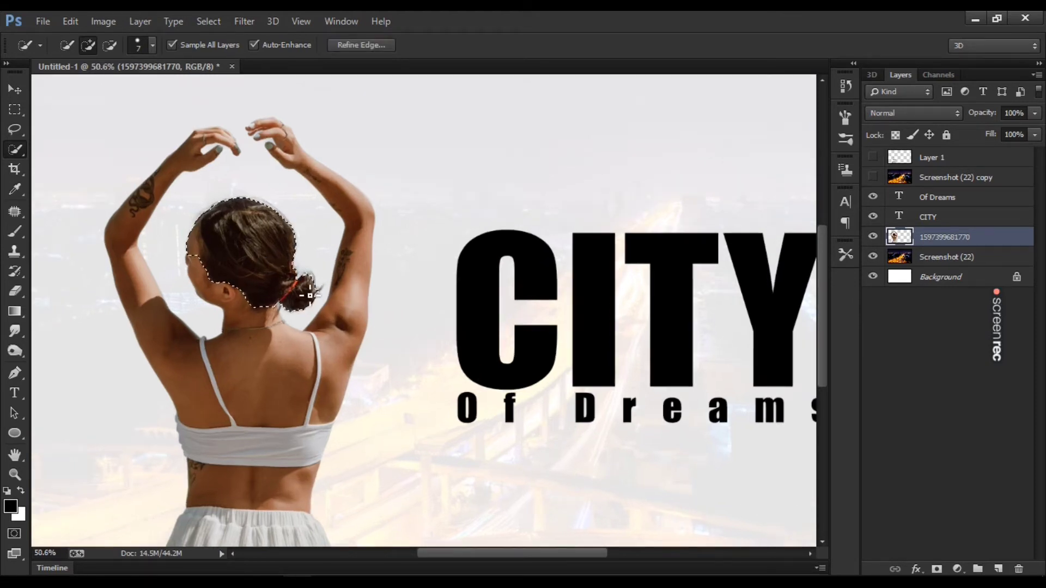
scroll(316, 288, "down", 4)
scroll(315, 289, "up", 1)
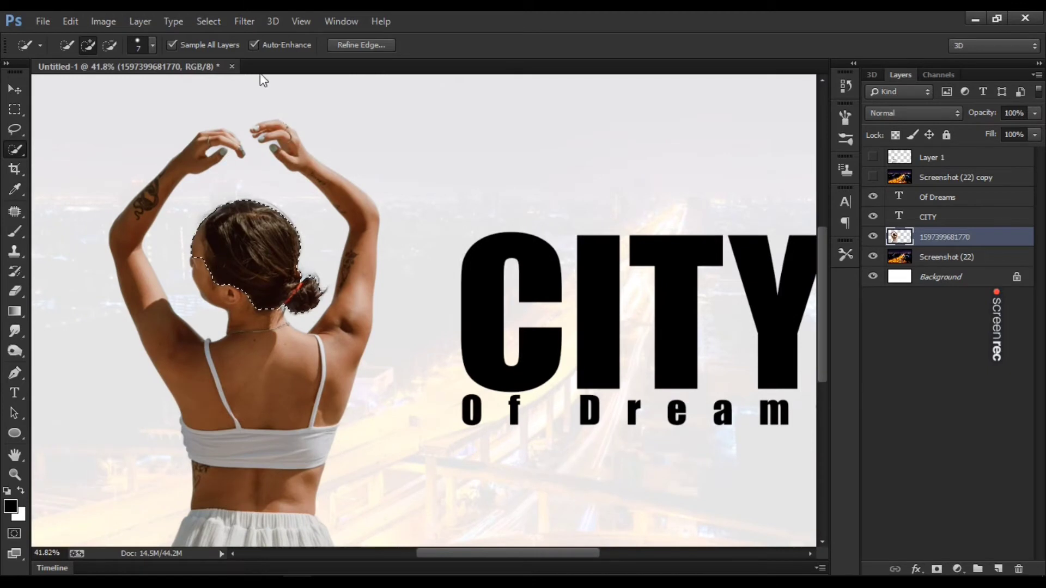
Refine the hair selection's edge by brushing around the bun and crown at size 35 and raising Contrast slightly.
left_click(346, 44)
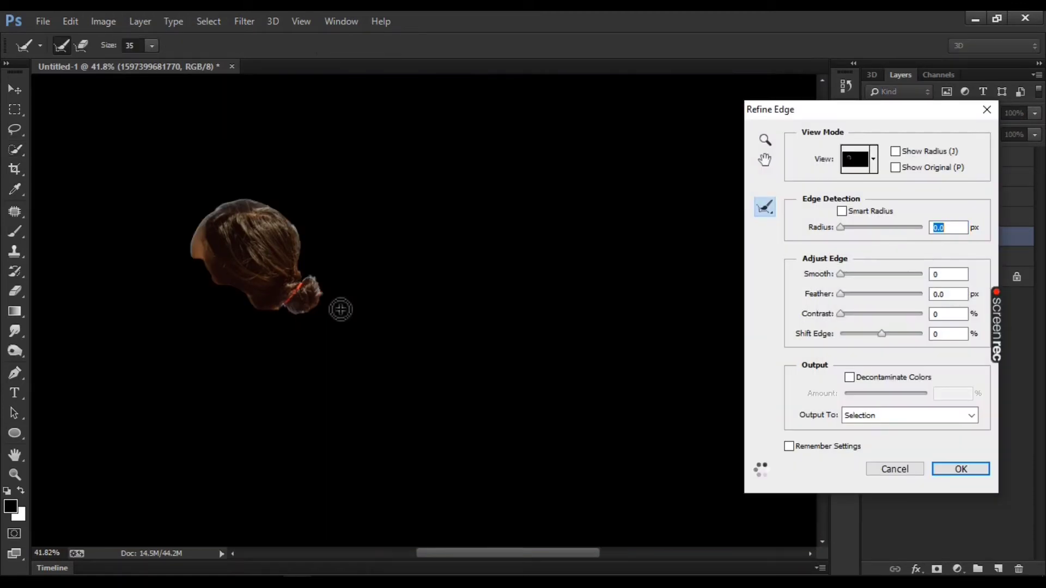
mouse_move(340, 309)
left_mouse_down()
mouse_move(315, 290)
mouse_move(320, 280)
mouse_move(327, 308)
mouse_move(305, 314)
mouse_move(289, 302)
left_mouse_up()
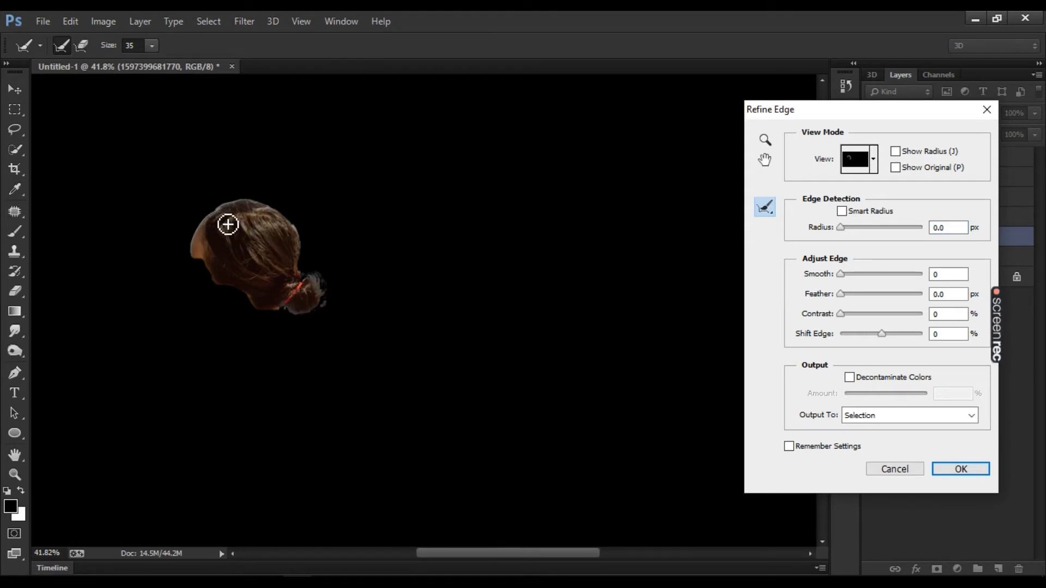
mouse_move(224, 217)
left_mouse_down()
mouse_move(250, 201)
mouse_move(294, 217)
mouse_move(306, 280)
mouse_move(332, 306)
mouse_move(322, 309)
left_mouse_up()
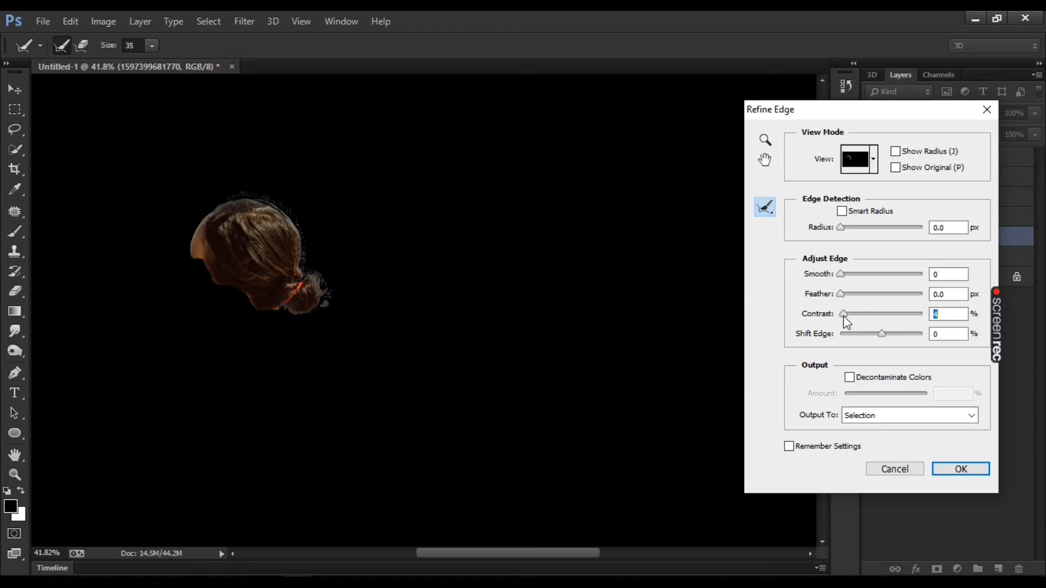
left_click_drag(843, 315, 844, 316)
left_click(959, 469)
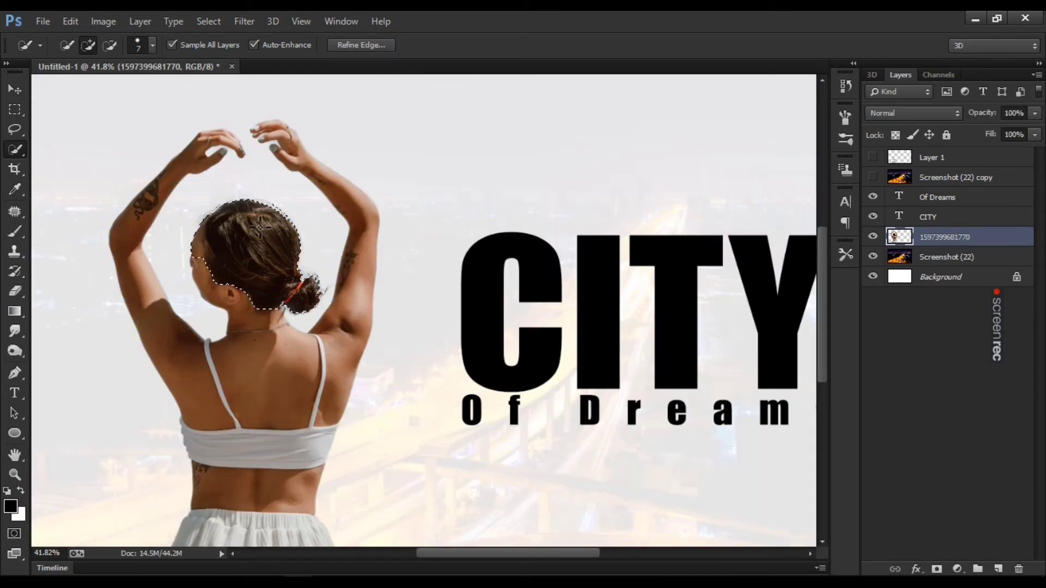
scroll(288, 187, "up", 8)
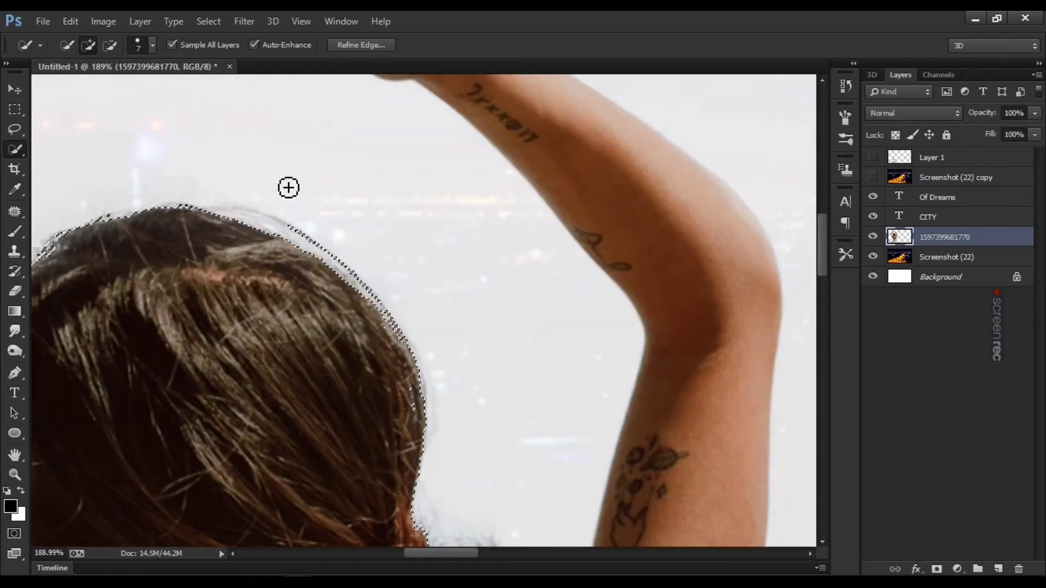
Copy the selected hair onto its own layer and move that layer to the top of the layer stack.
scroll(289, 187, "down", 9)
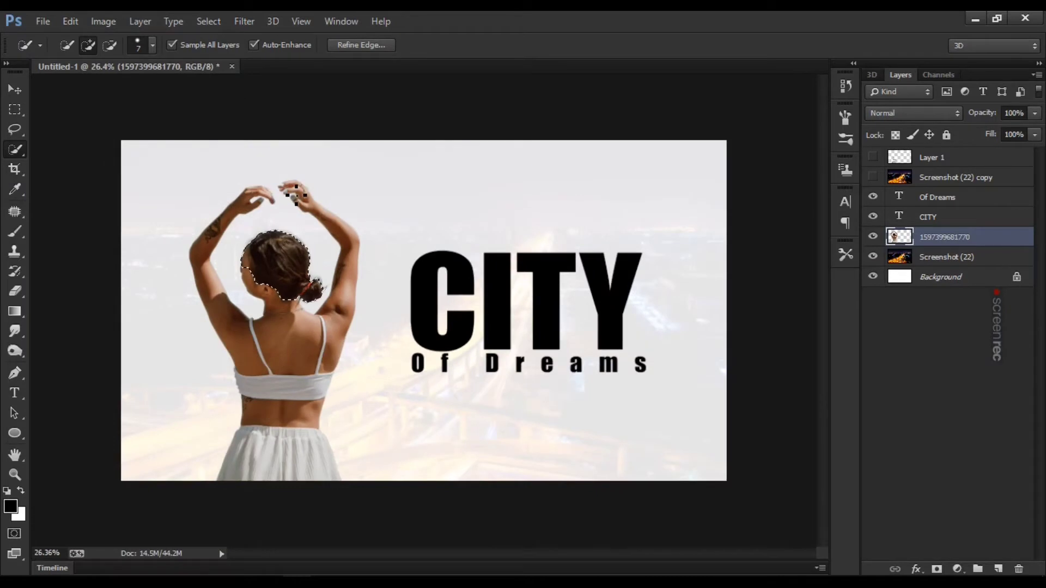
scroll(295, 193, "down", 1)
right_click(305, 232)
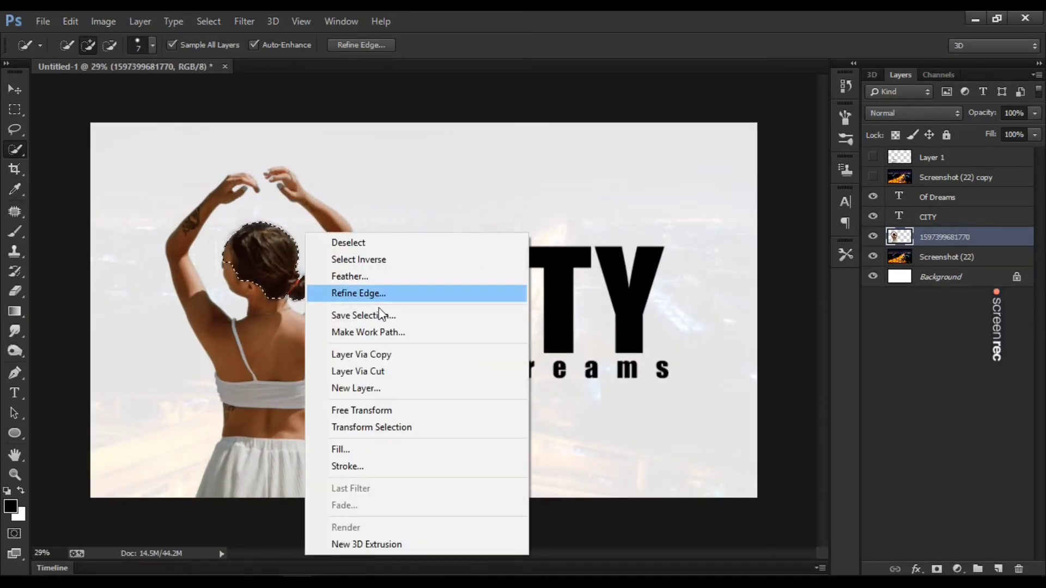
left_click(396, 355)
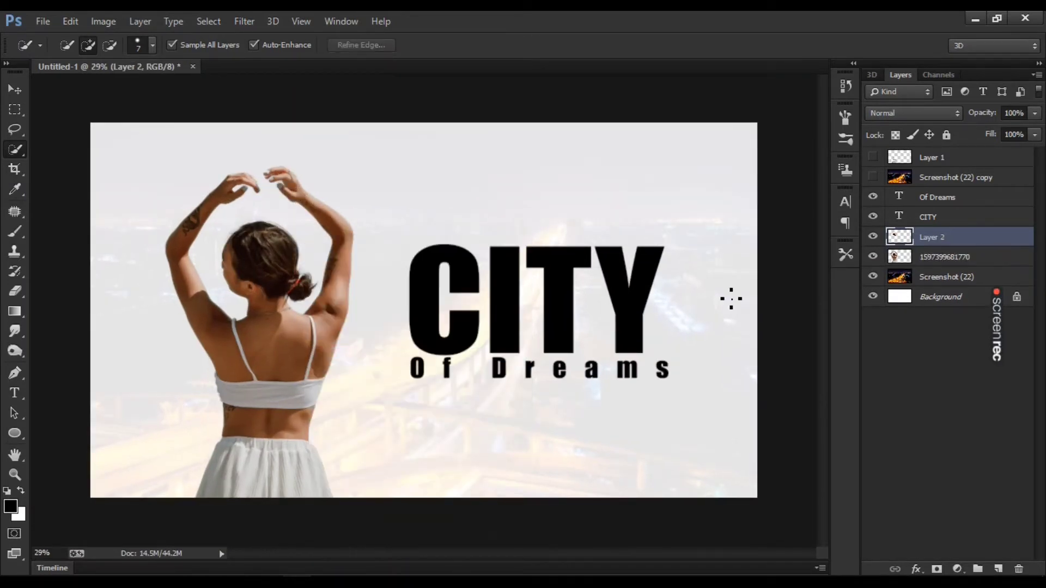
left_click_drag(946, 249, 899, 159)
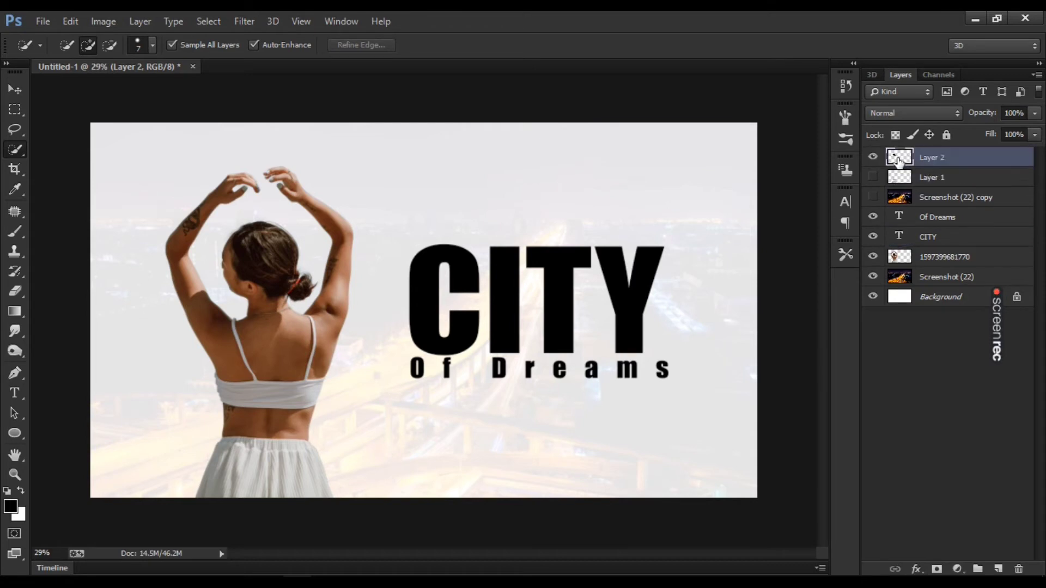
Show the Screenshot (22) copy layer and Layer 1 again in the poster.
left_click(873, 198)
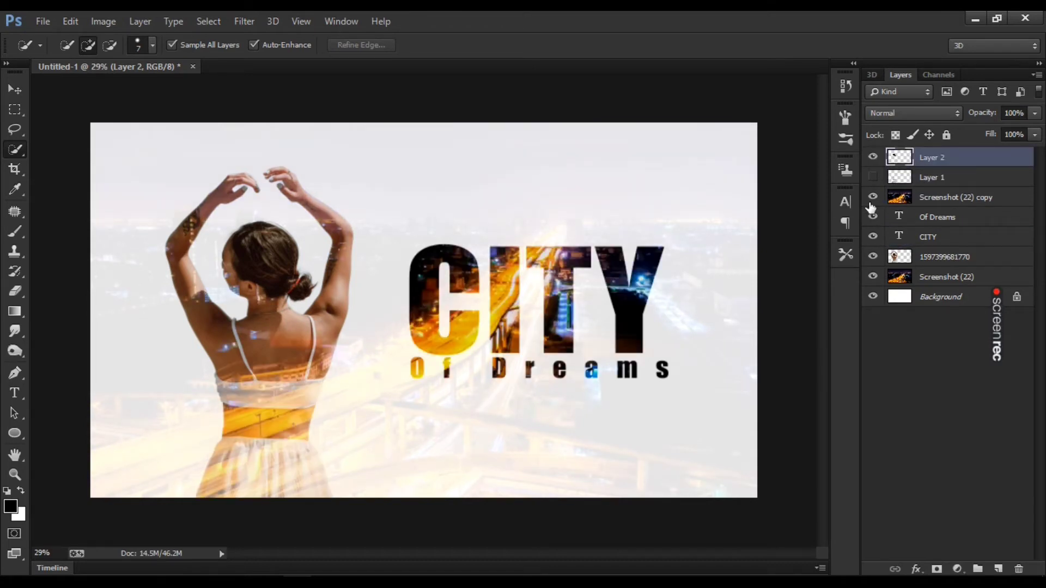
scroll(527, 320, "down", 4)
scroll(527, 322, "up", 3)
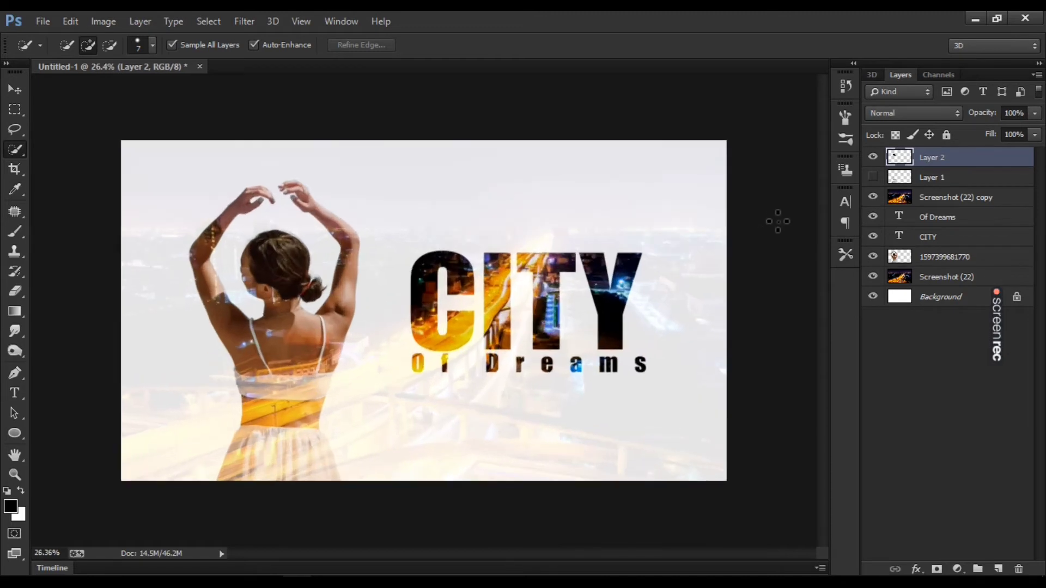
left_click(871, 178)
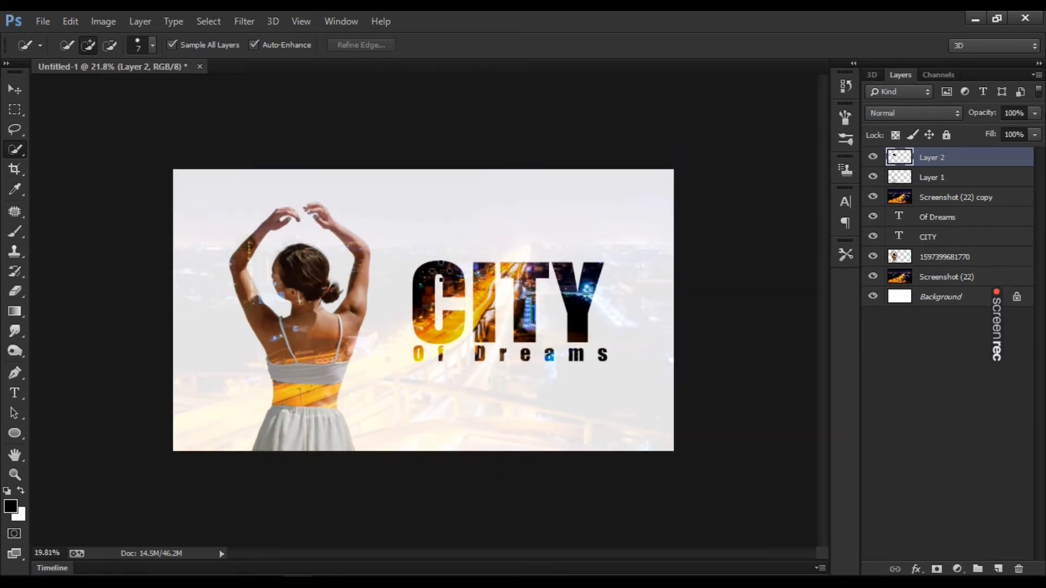
scroll(441, 274, "down", 2)
scroll(441, 273, "up", 2)
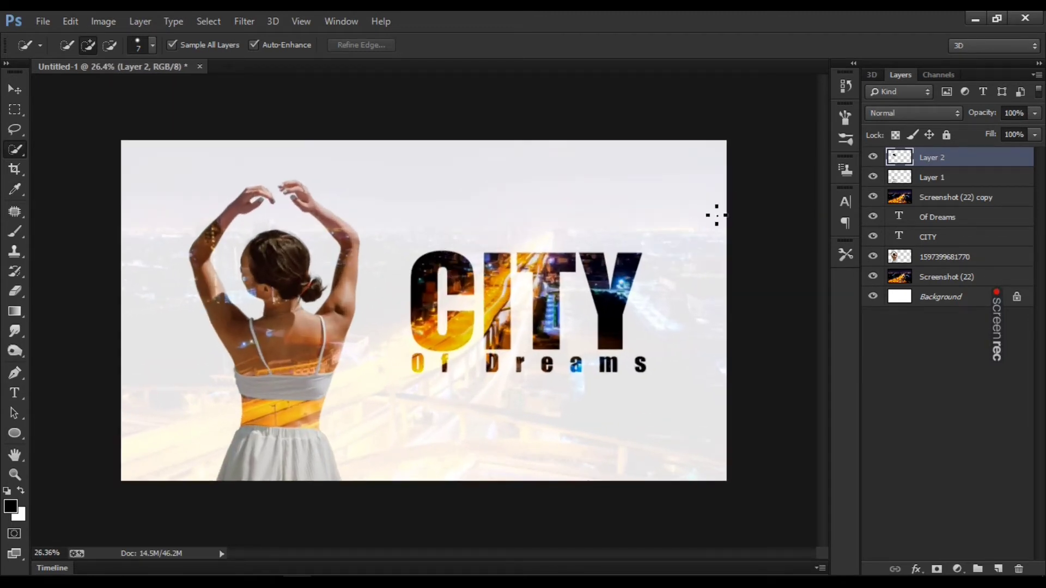
Set the opacity of both the hair on Layer 2 and the clothing on Layer 1 to 45%.
left_click(1036, 113)
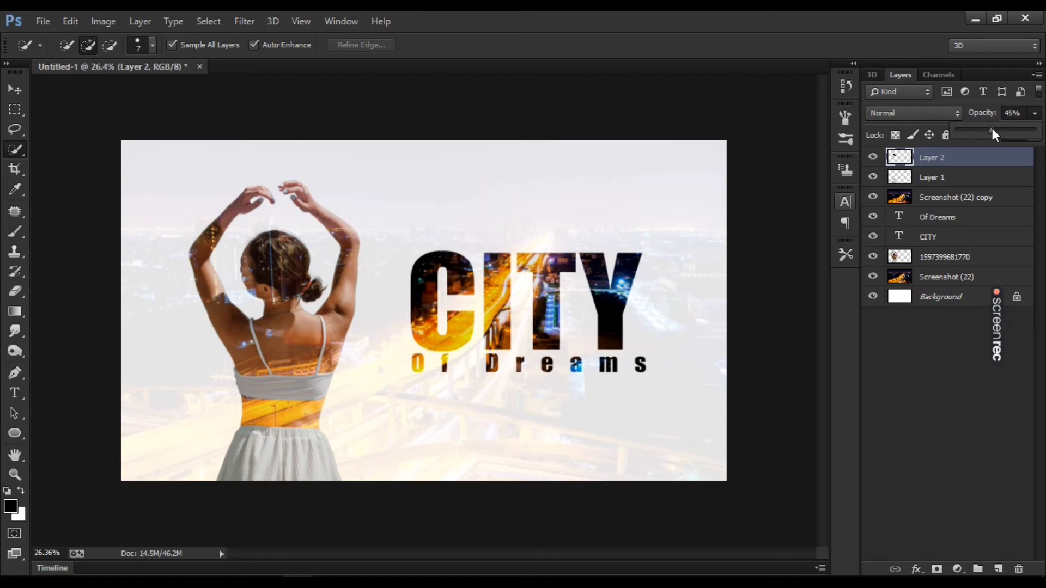
left_click(966, 177)
left_click(966, 177)
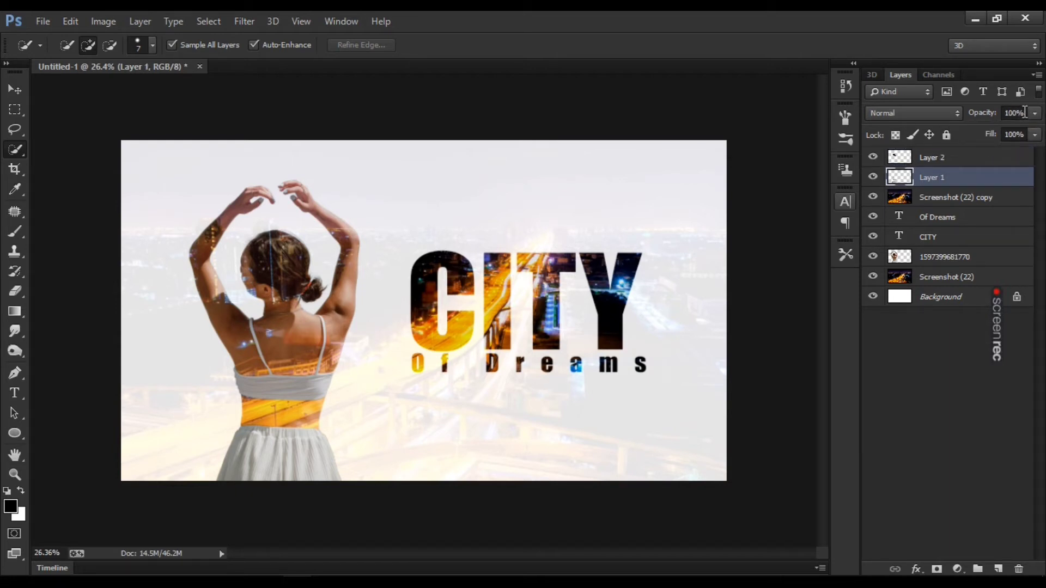
left_click(1024, 112)
type("45")
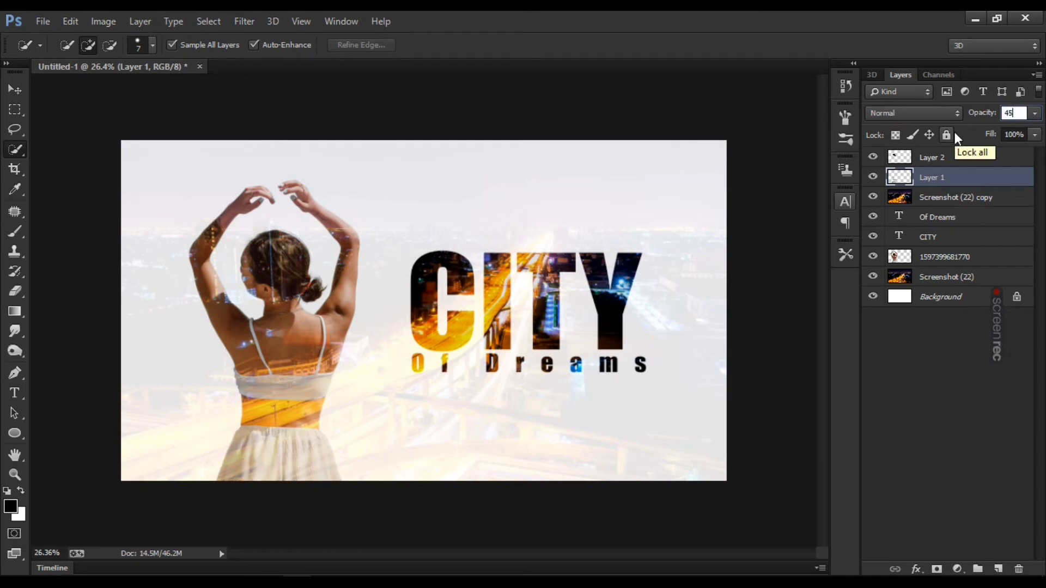
key("Return")
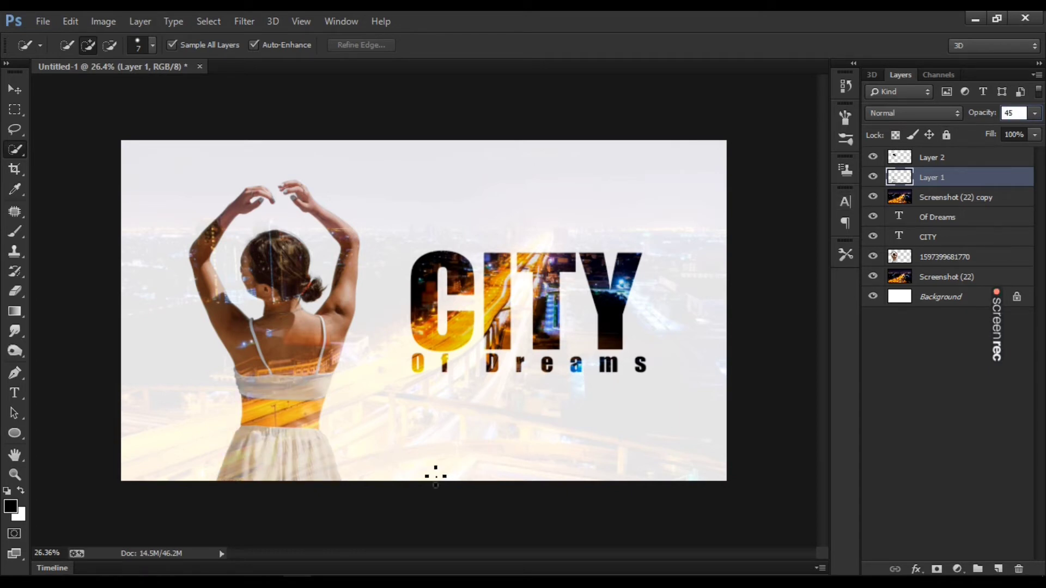
left_click(361, 406)
scroll(369, 401, "down", 1)
scroll(370, 400, "up", 1)
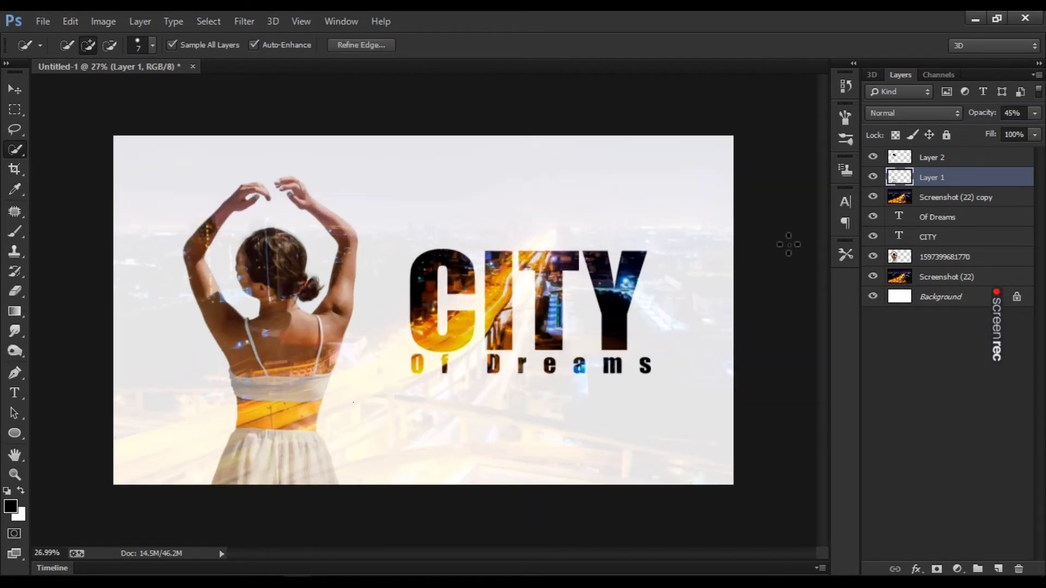
Try opacities of 63% and 81% on the Of Dreams text layer and restore it to 100%.
left_click(889, 221)
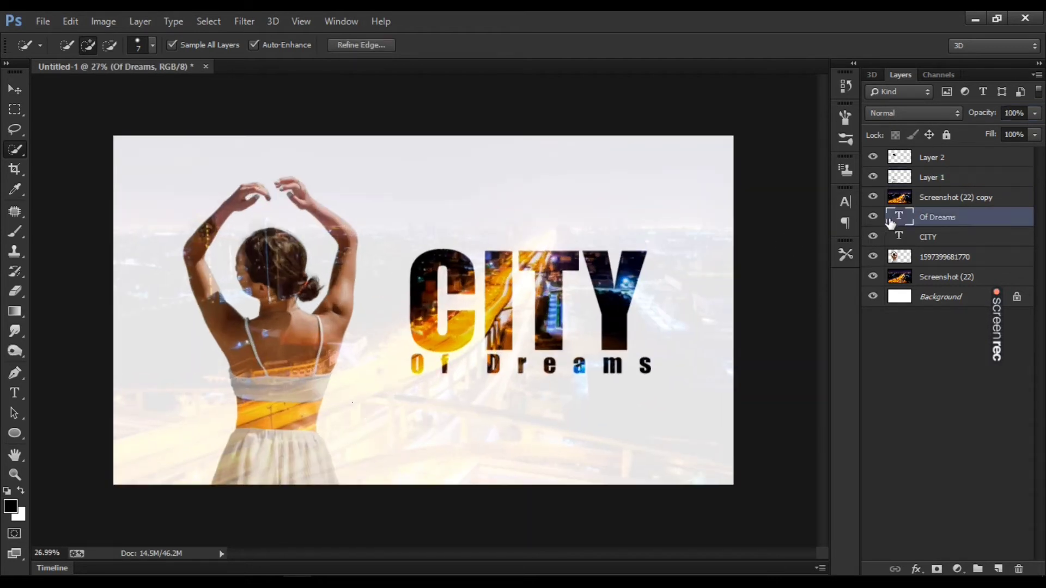
left_click(1035, 114)
left_click(1007, 129)
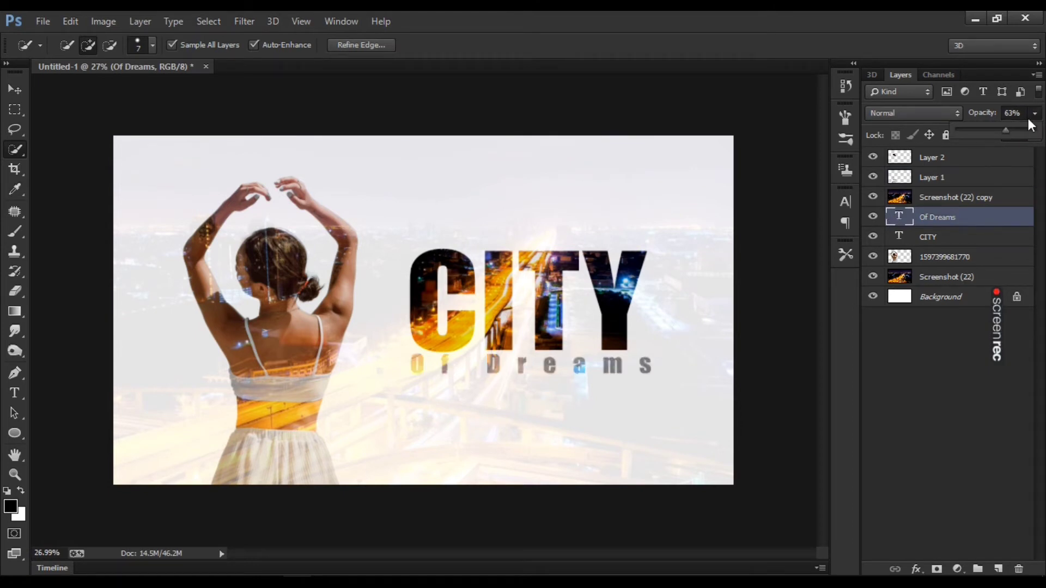
left_click(1029, 118)
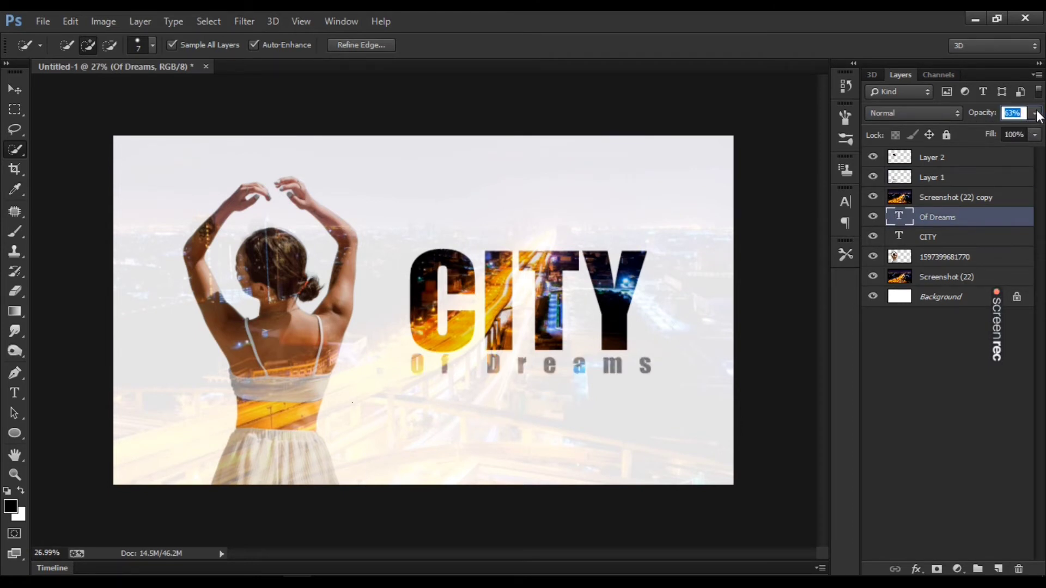
left_click(1037, 115)
left_click(1023, 126)
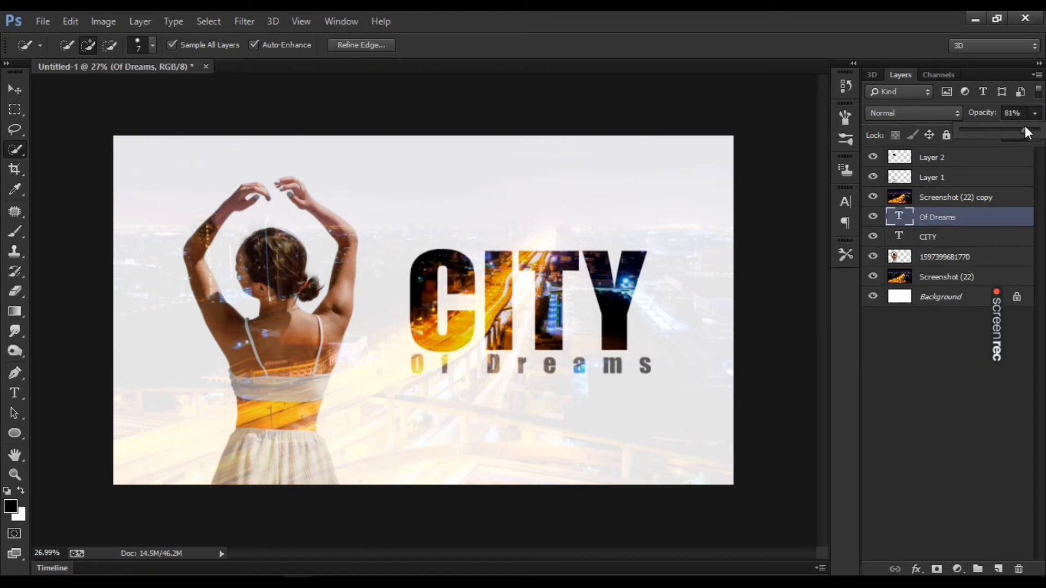
left_click_drag(1029, 124, 1040, 128)
left_click(942, 216)
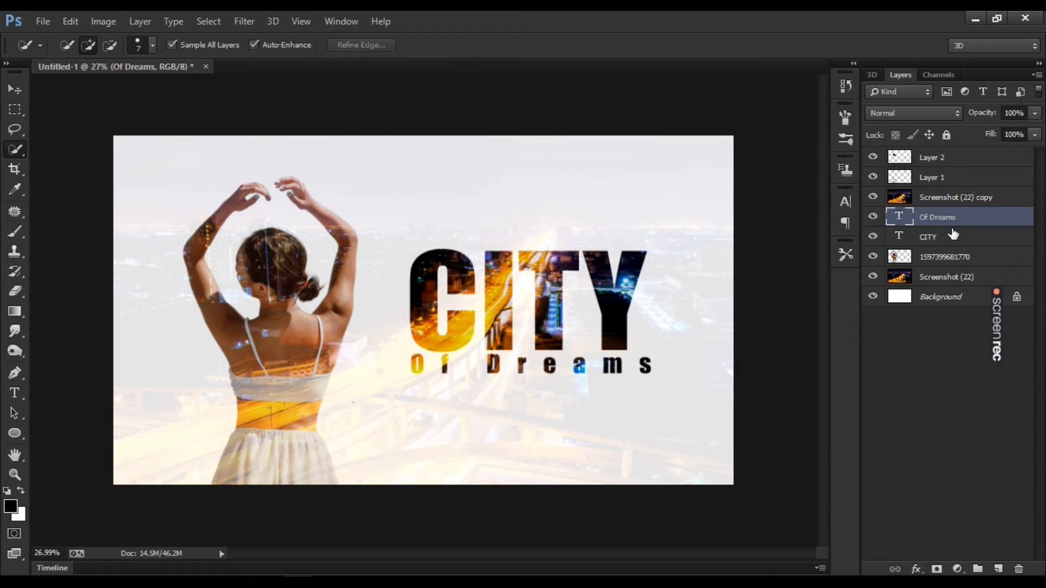
left_click(953, 235, "shift")
right_click(951, 231)
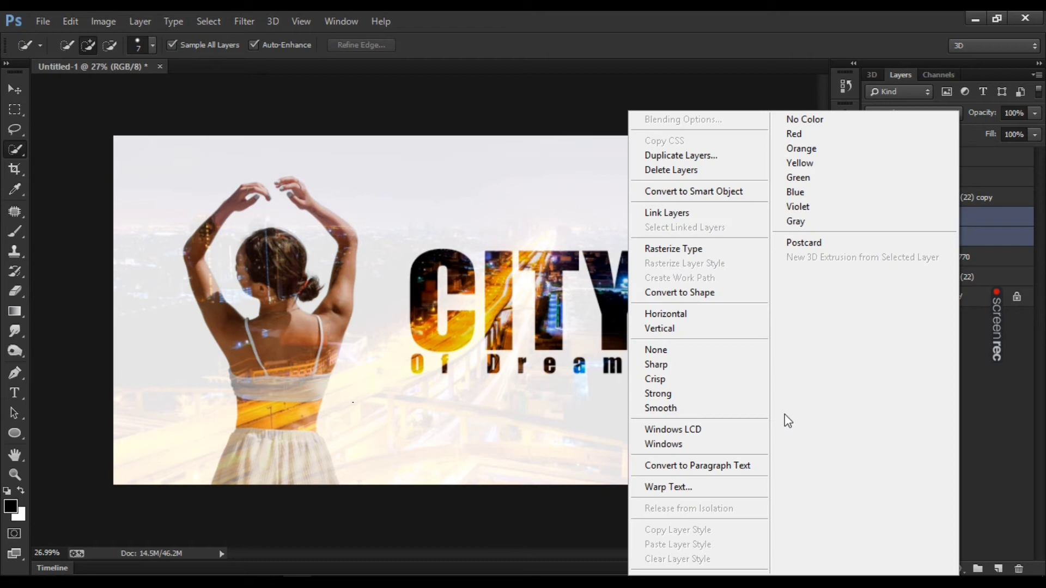
left_click(996, 226)
Merge the CITY and Of Dreams text layers with a new empty layer, checking the result by hiding and showing it.
left_click(996, 237)
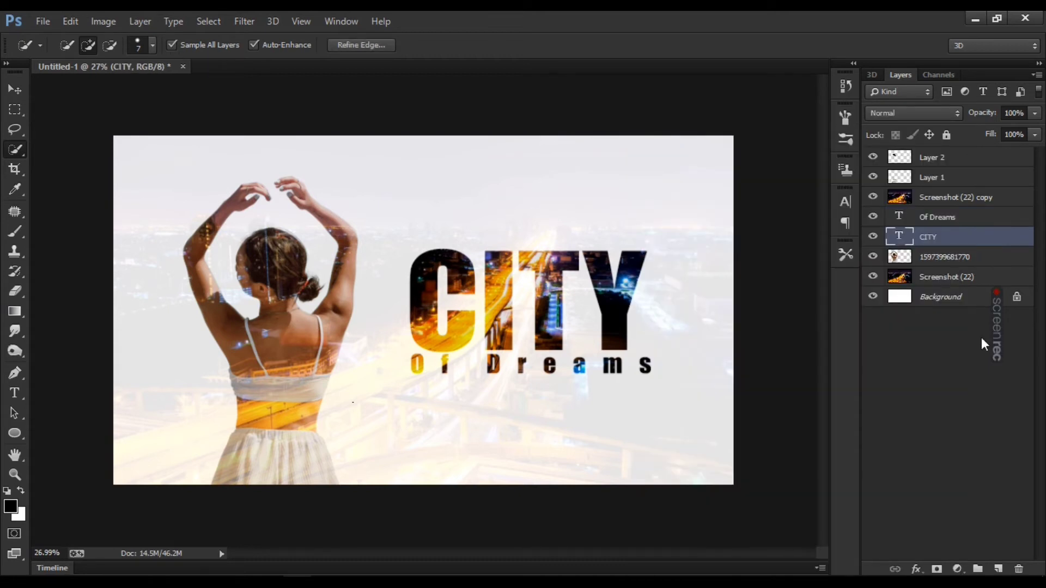
left_click(998, 568)
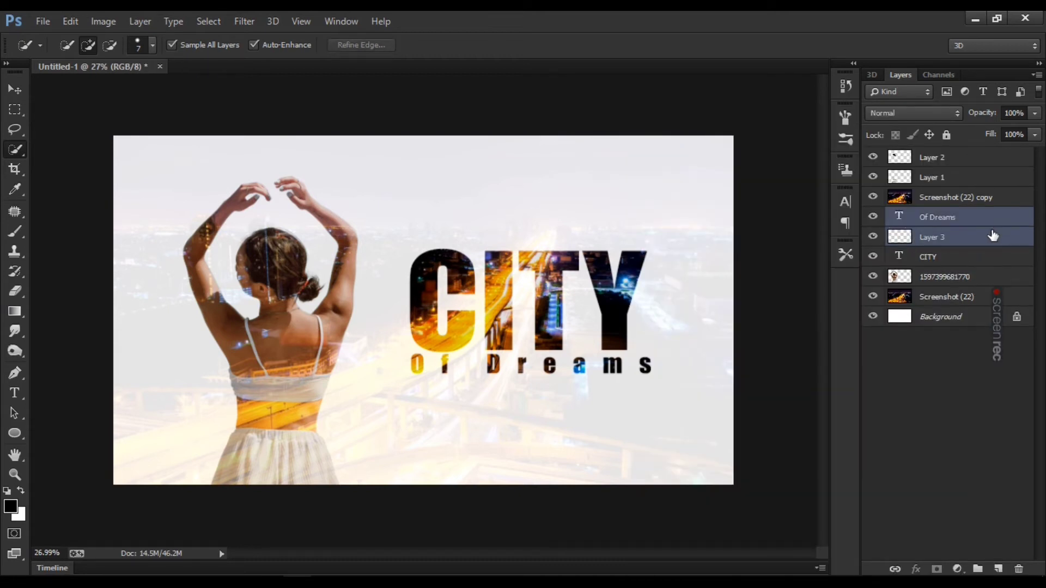
left_click(980, 251)
left_click(983, 223, "shift")
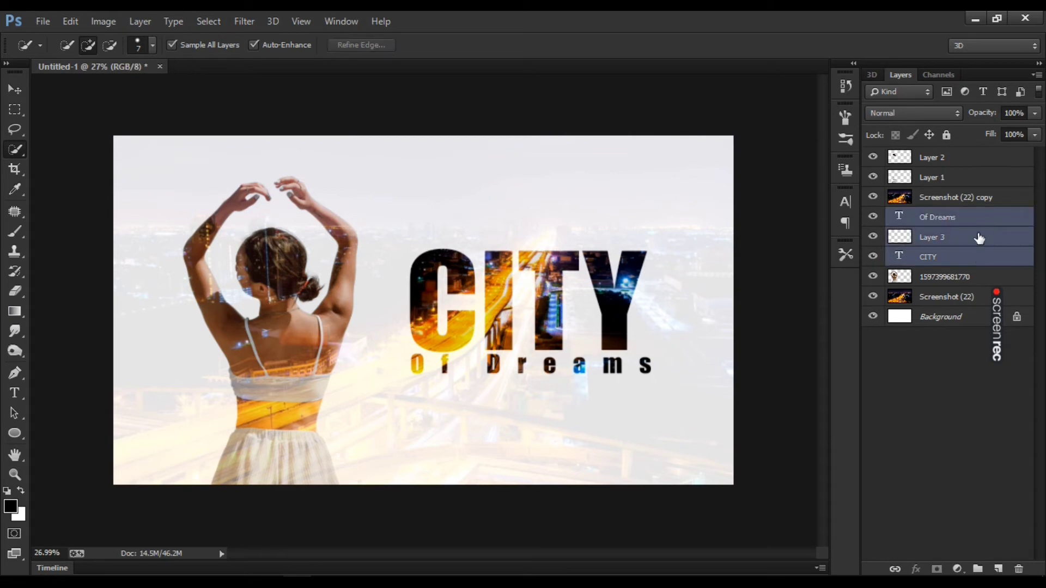
right_click(975, 239)
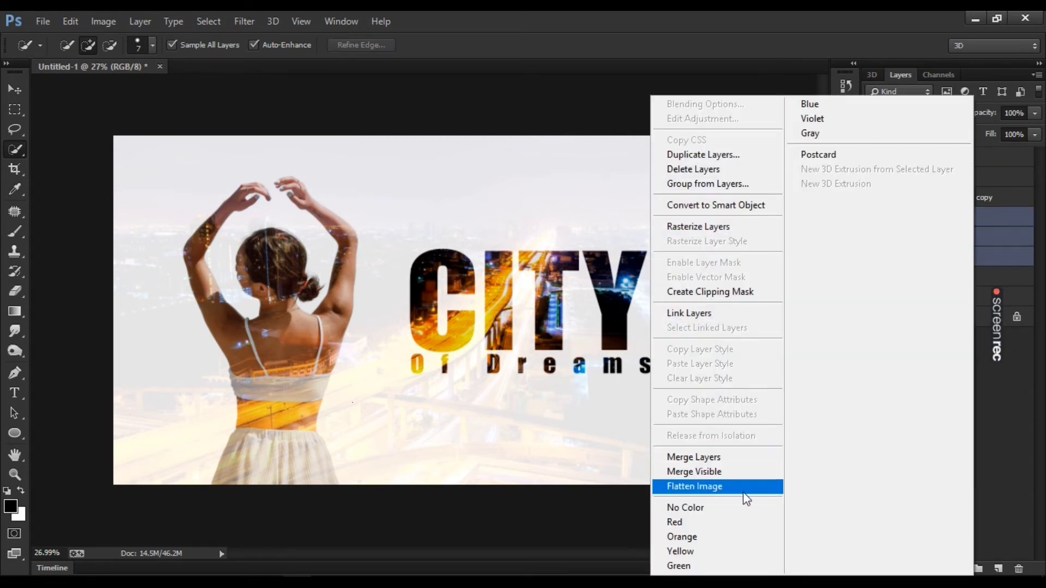
left_click(741, 461)
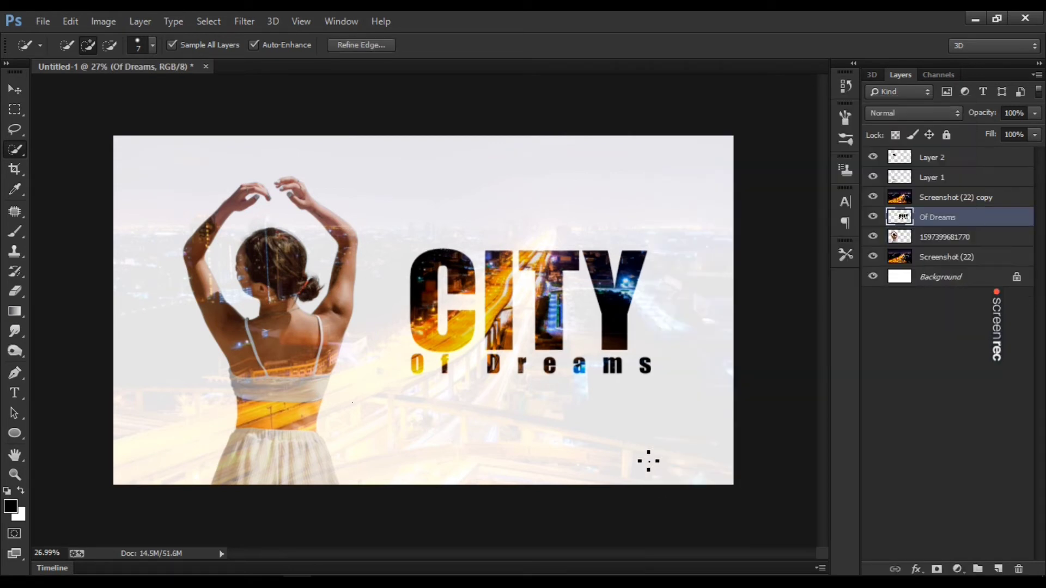
left_click(873, 216)
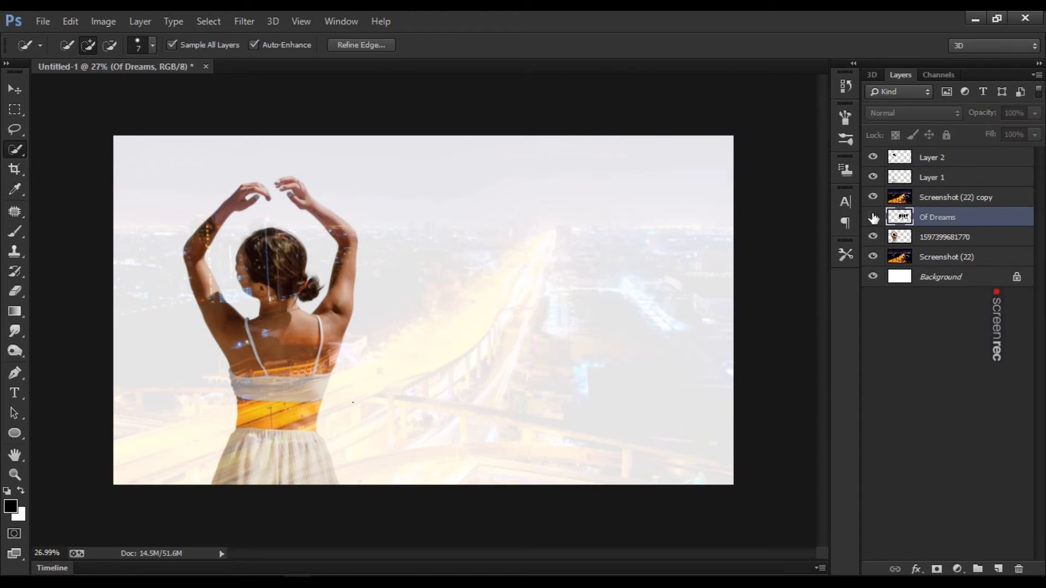
left_click(873, 217)
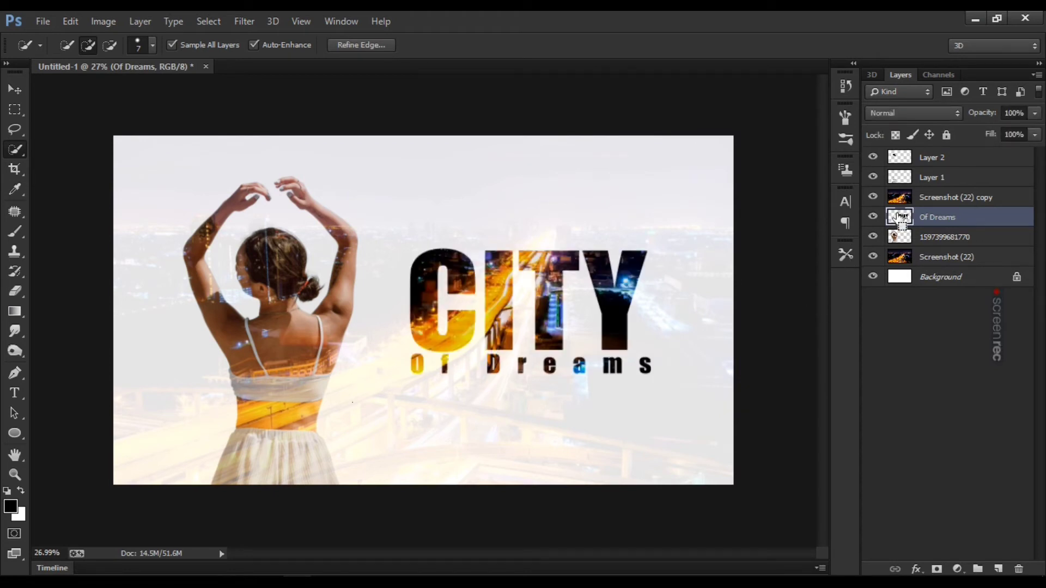
Load the merged CITY Of Dreams lettering as a selection, apply a Fill to it and deselect.
left_click(898, 218, "ctrl")
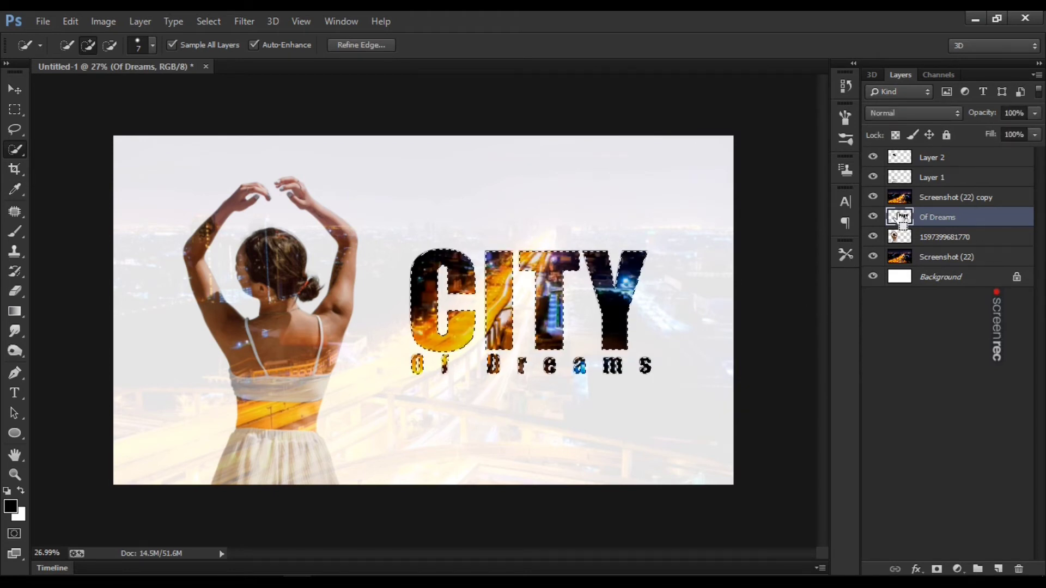
right_click(437, 223)
left_click(510, 438)
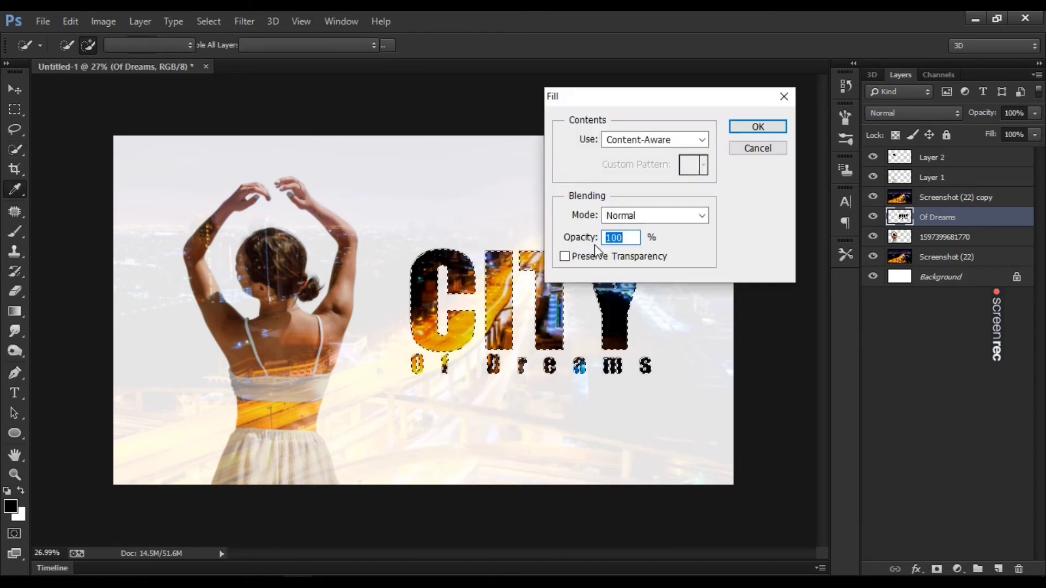
left_click(658, 140)
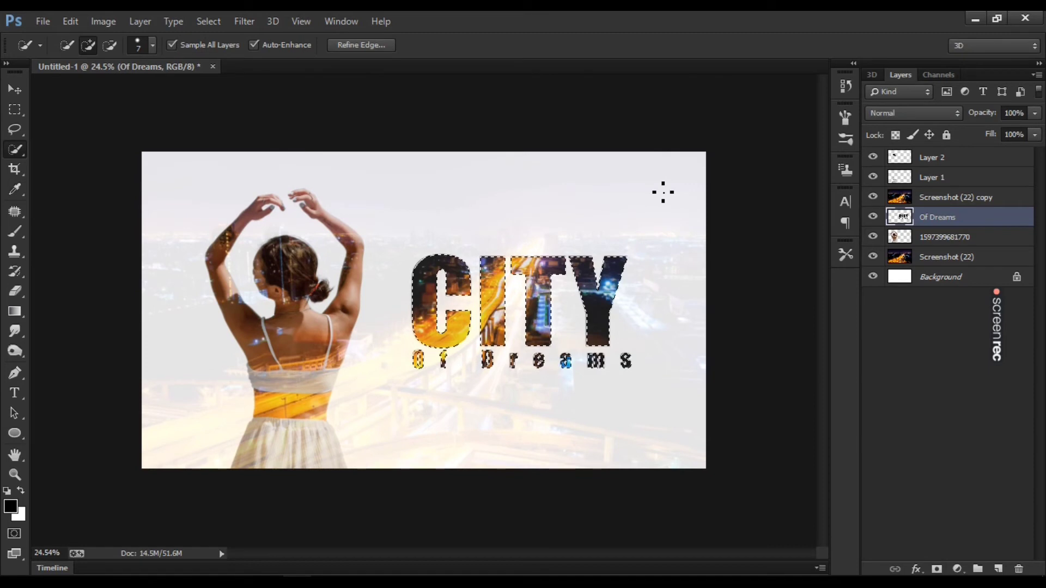
right_click(663, 193)
left_click(684, 200)
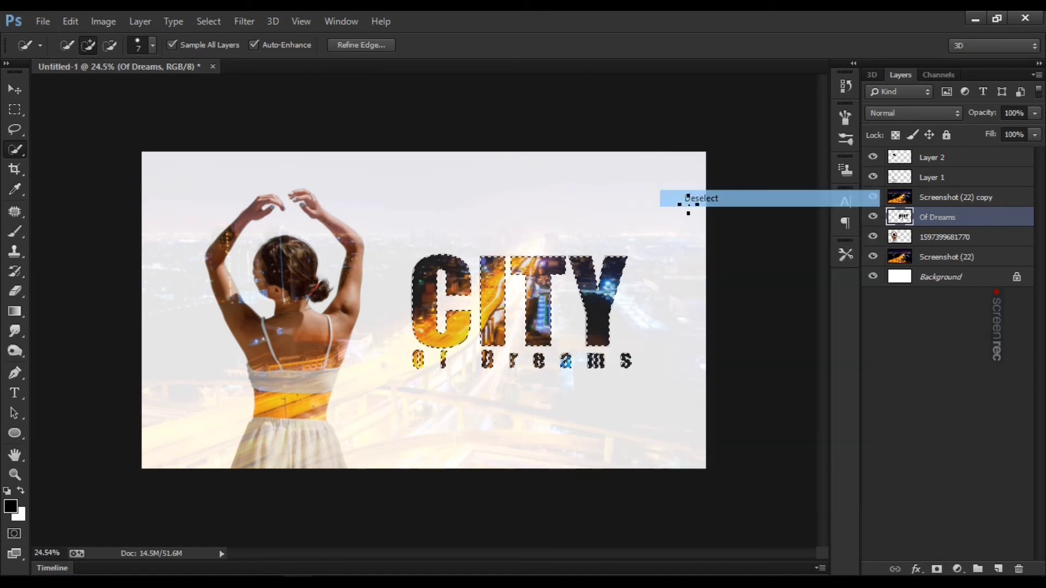
Inspect the blended lettering and the woman's figure at different magnifications.
scroll(642, 229, "down", 1)
scroll(645, 229, "up", 1)
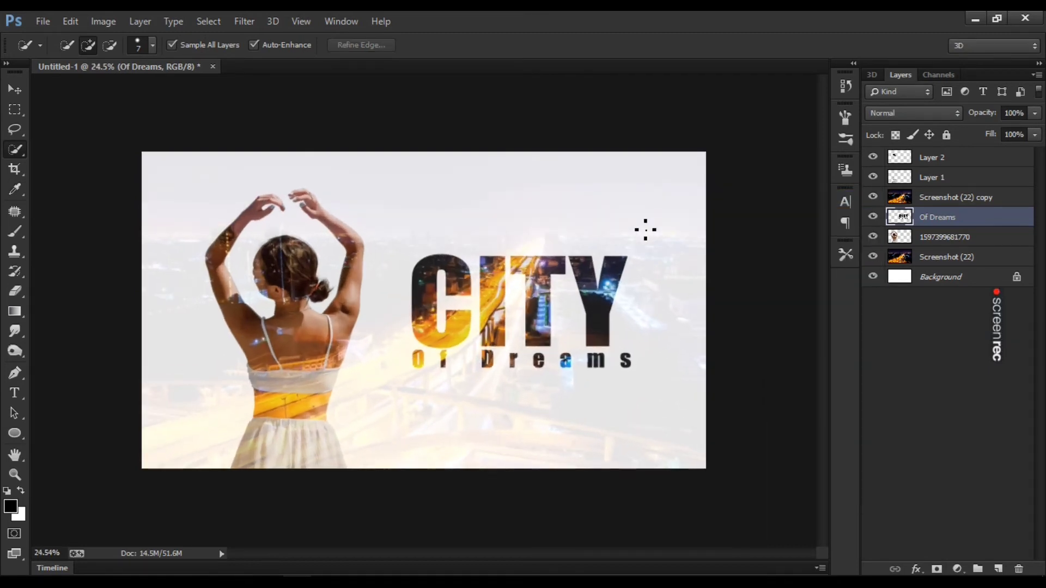
scroll(254, 320, "down", 2)
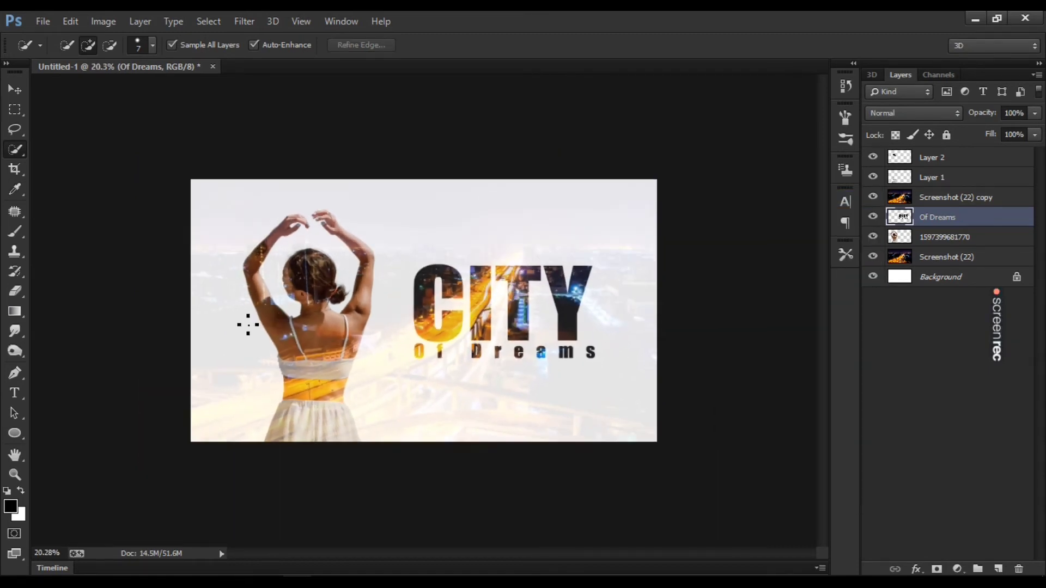
scroll(248, 326, "up", 6)
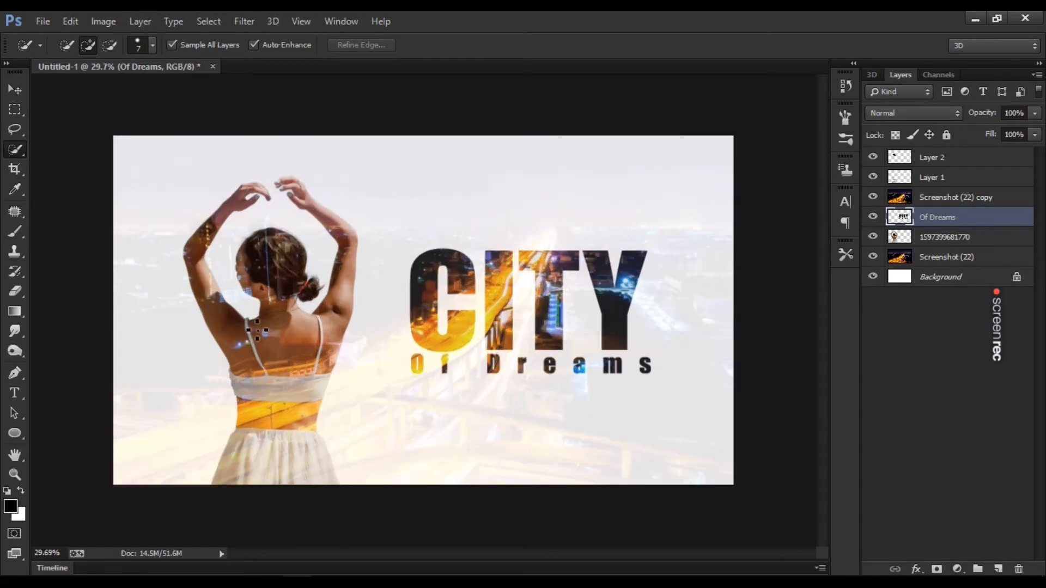
scroll(274, 450, "down", 4)
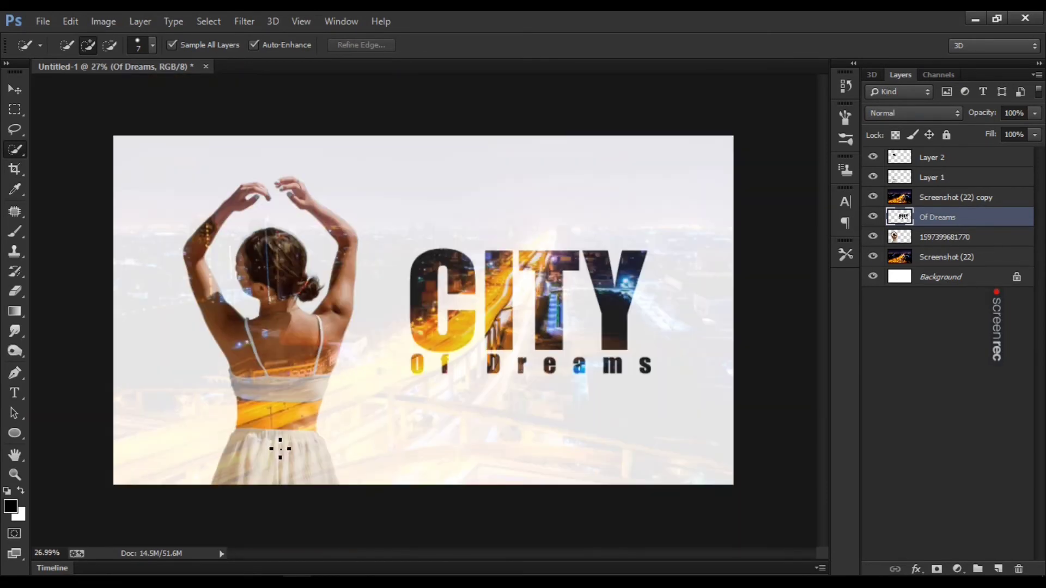
scroll(278, 449, "down", 2)
scroll(280, 448, "up", 2)
Flip the Screenshot (22) copy layer horizontally and apply the transformation.
left_click(962, 197)
right_click(963, 196)
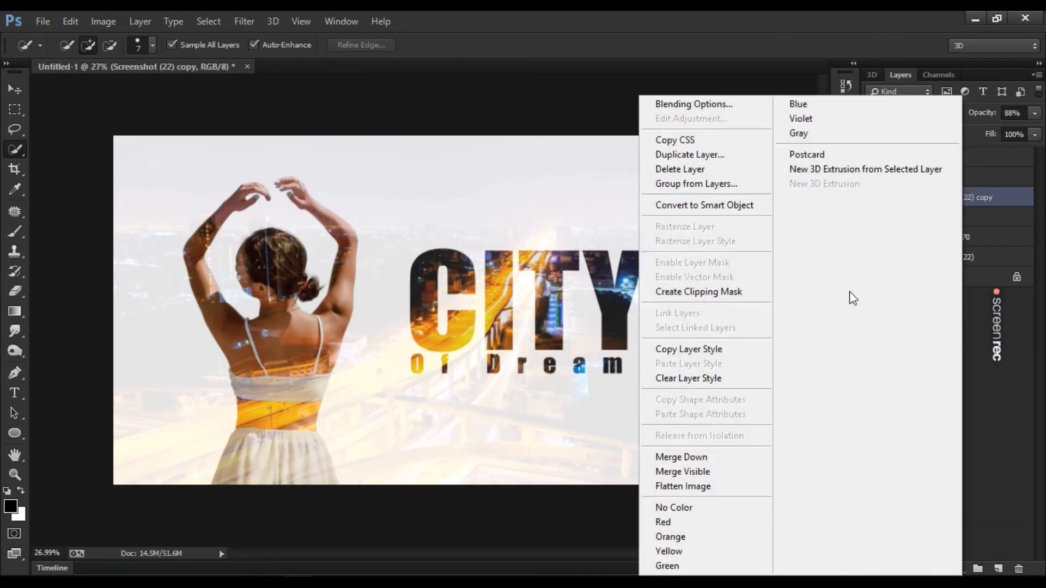
left_click(534, 205)
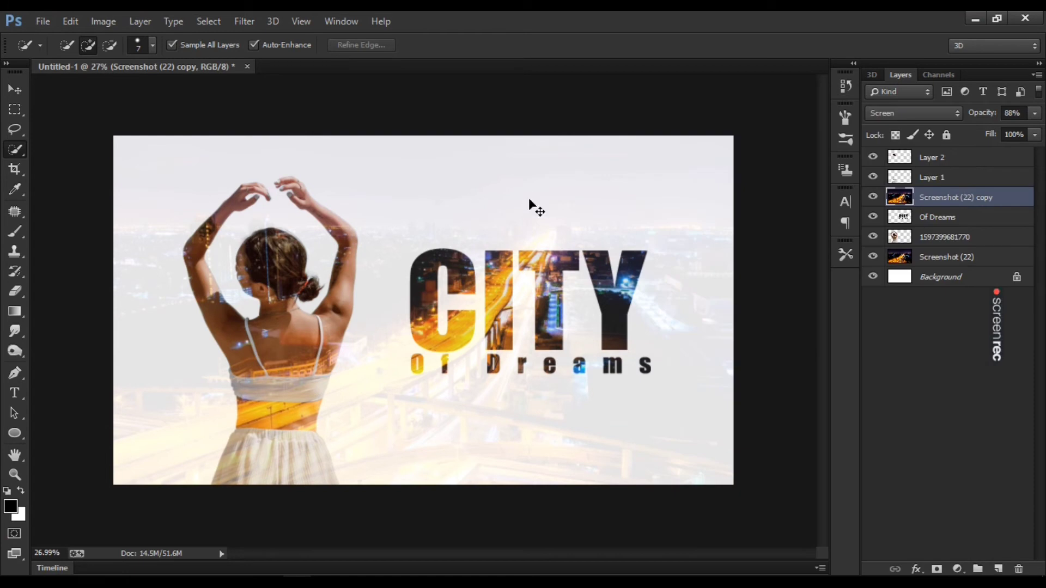
key("ctrl+t")
right_click(583, 221)
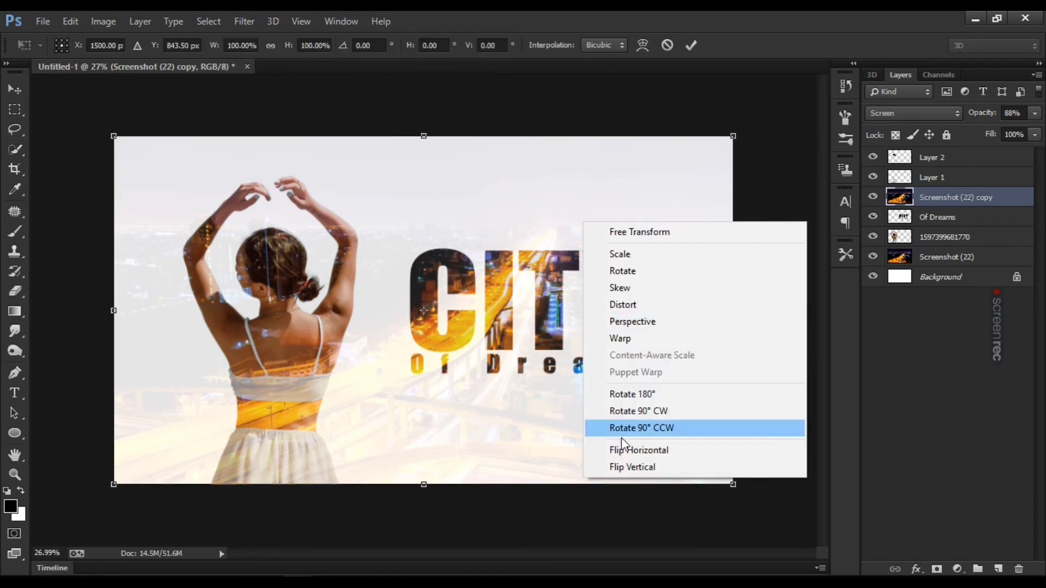
left_click(627, 446)
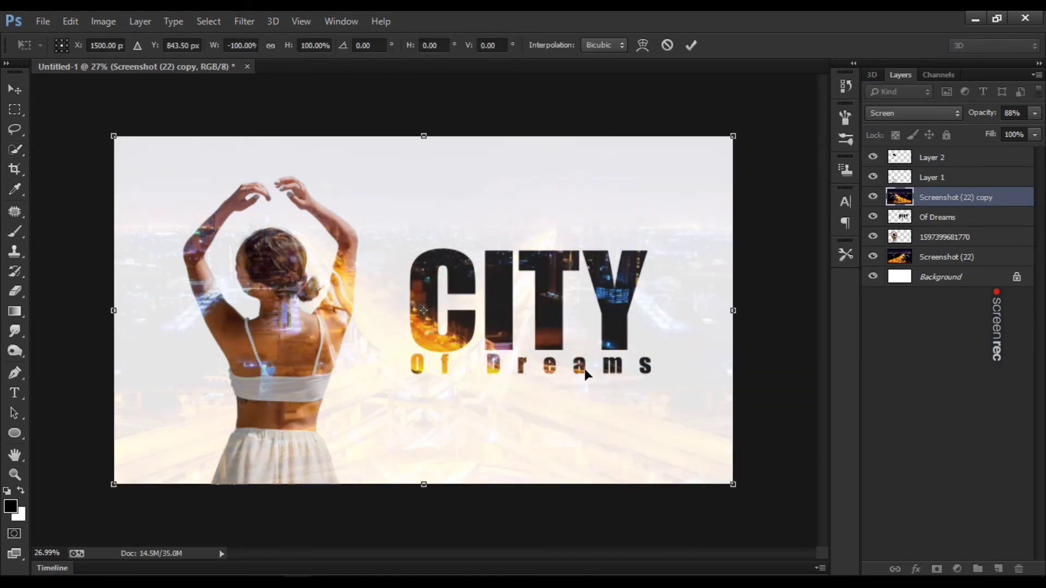
left_click(695, 52)
Flip the background Screenshot (22) city layer horizontally and apply the transformation.
left_click(964, 262)
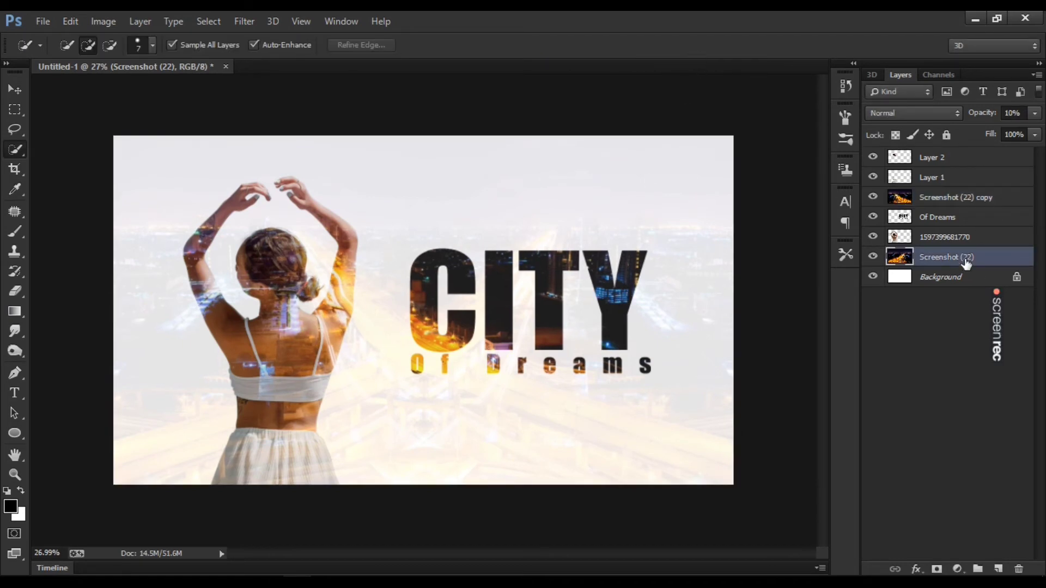
key("ctrl+t")
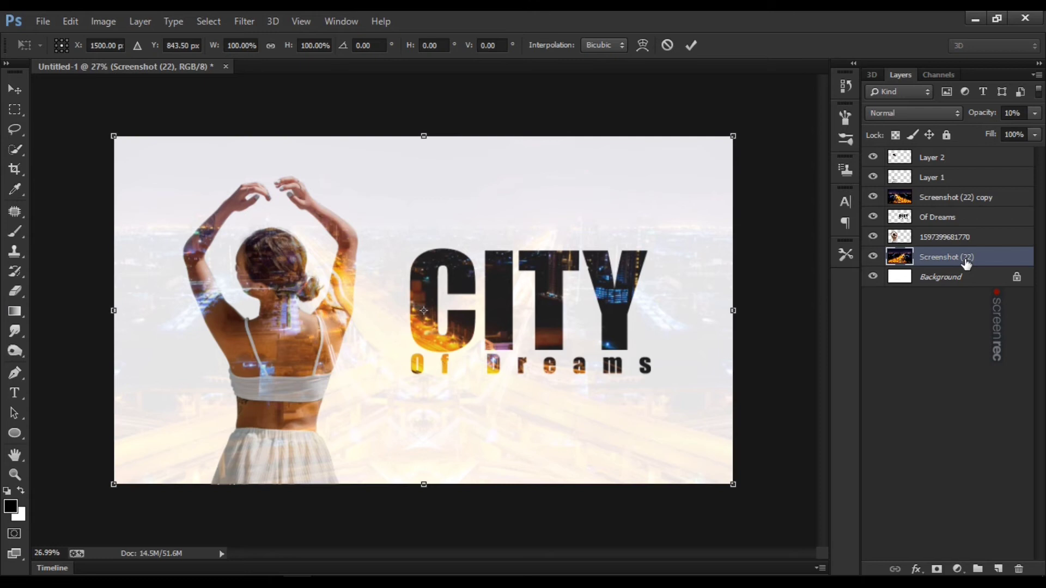
right_click(645, 275)
left_click(696, 499)
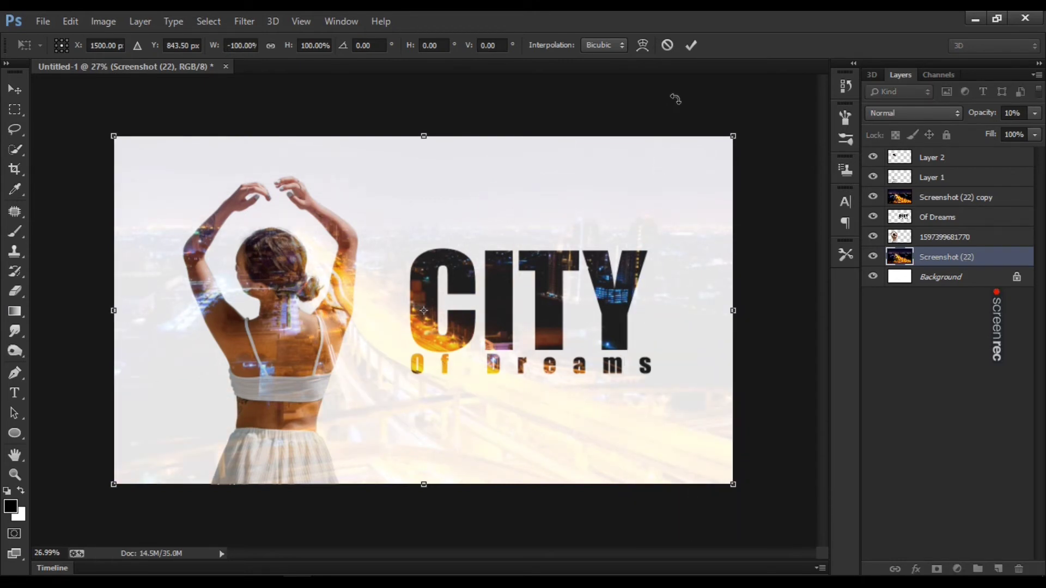
key("w")
left_click(692, 49)
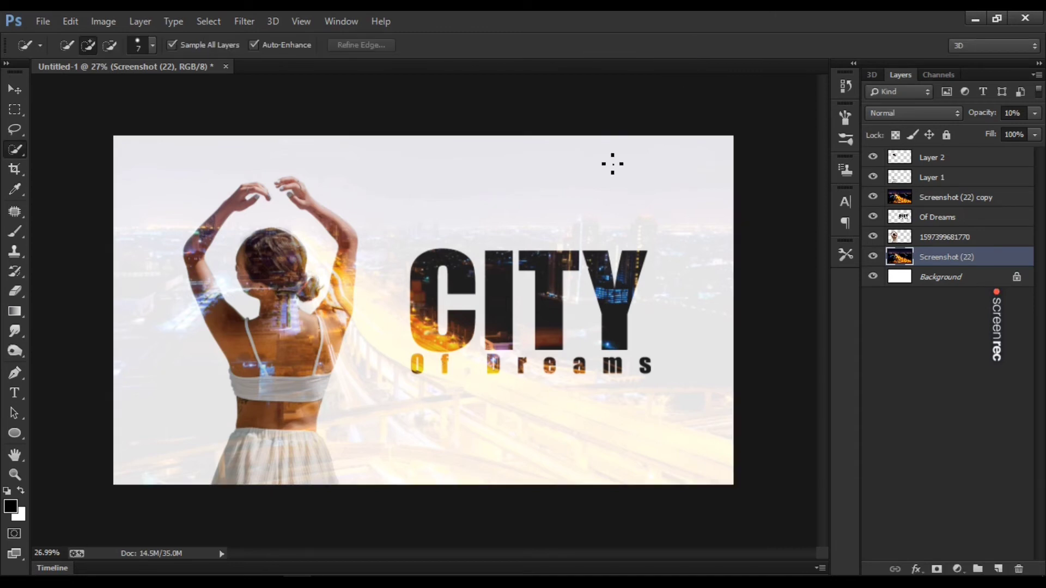
Check the flipped composition at different magnifications, then select Layer 2 and toggle its visibility to compare.
key("ctrl+minus")
scroll(468, 316, "up", 4)
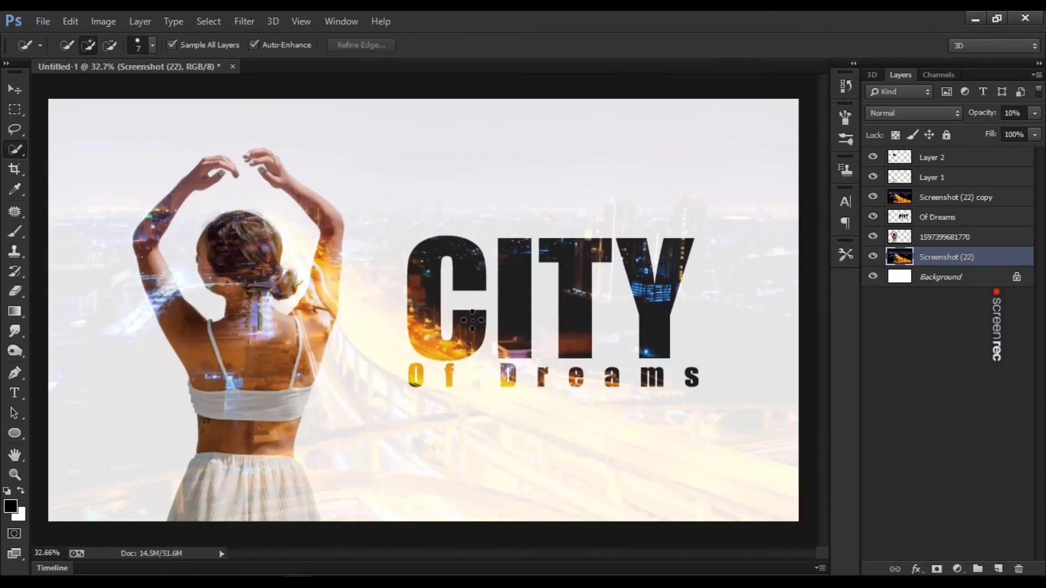
scroll(245, 277, "up", 1)
scroll(246, 277, "down", 2)
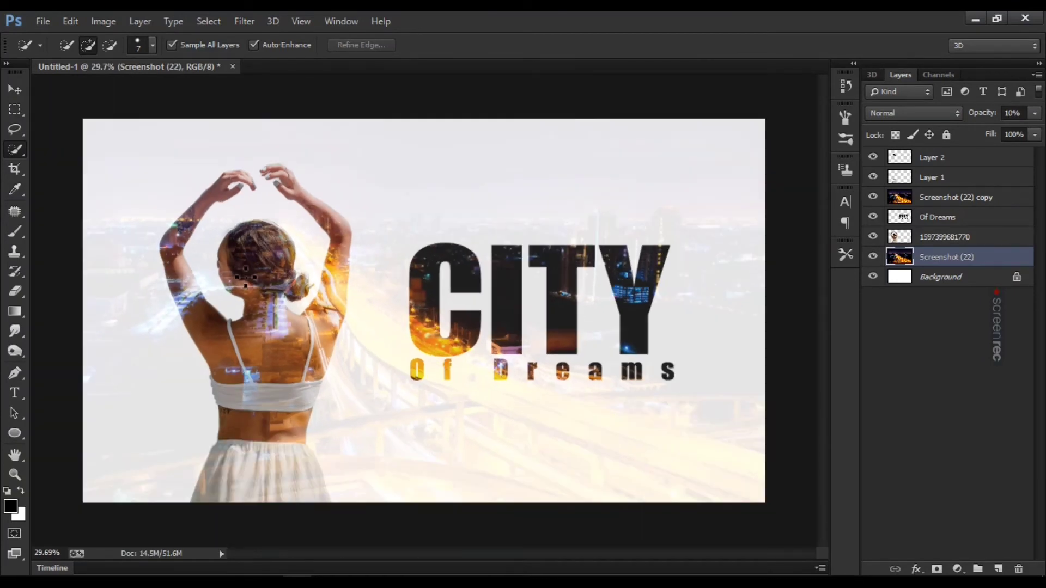
scroll(245, 278, "up", 1)
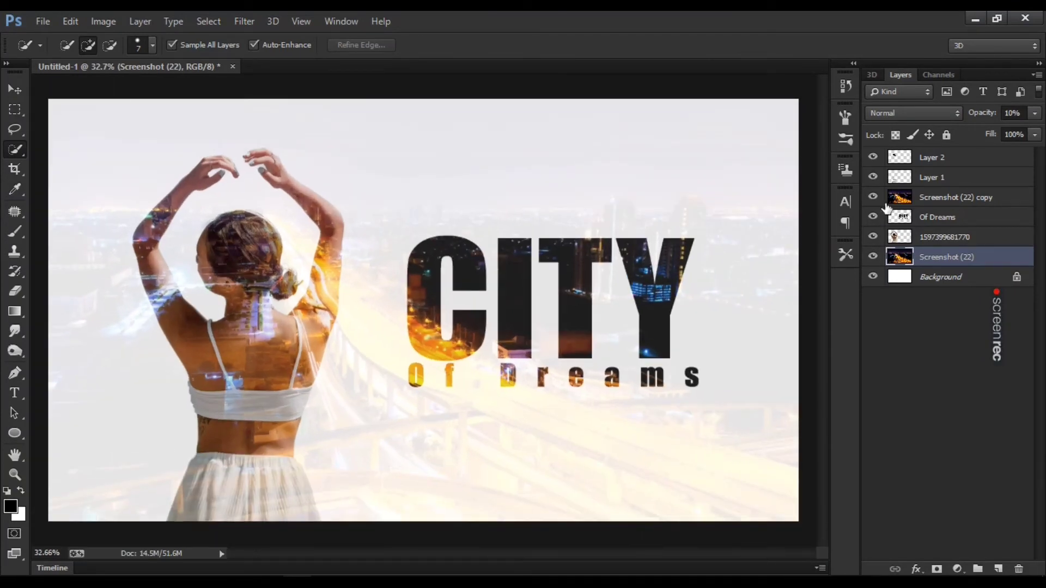
left_click(926, 158)
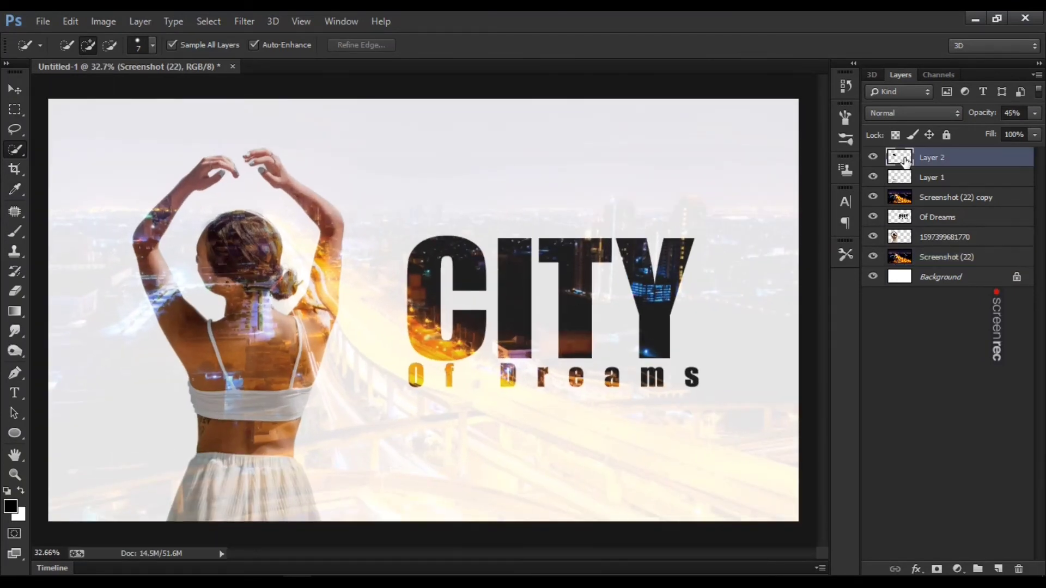
left_click(873, 157)
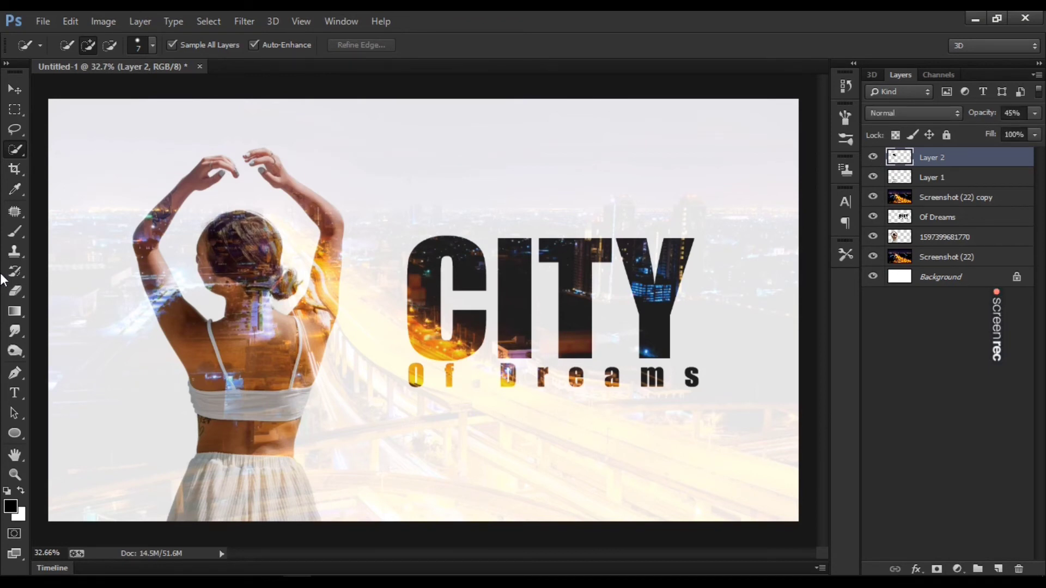
Choose the Burn tool for Layer 2, examine the woman's hair up close, and compare by hiding and showing the layer.
left_click(15, 351)
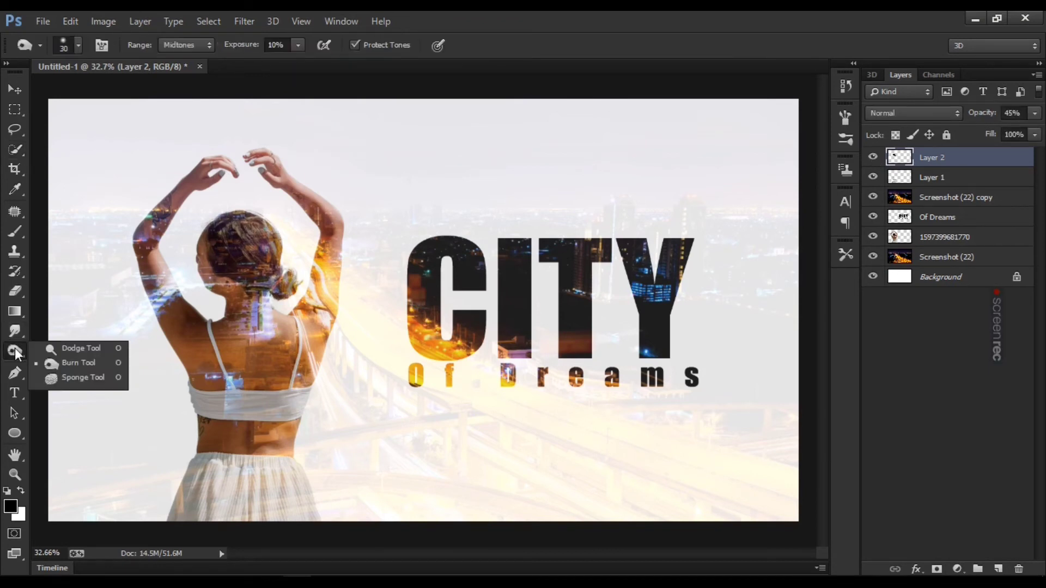
left_click(58, 362)
scroll(236, 250, "up", 2)
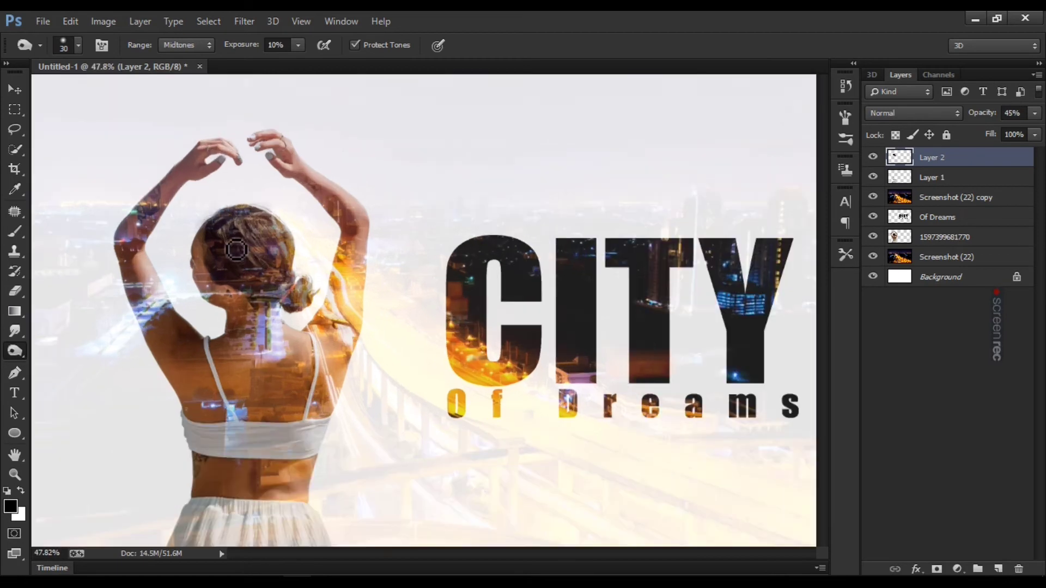
scroll(235, 250, "up", 3)
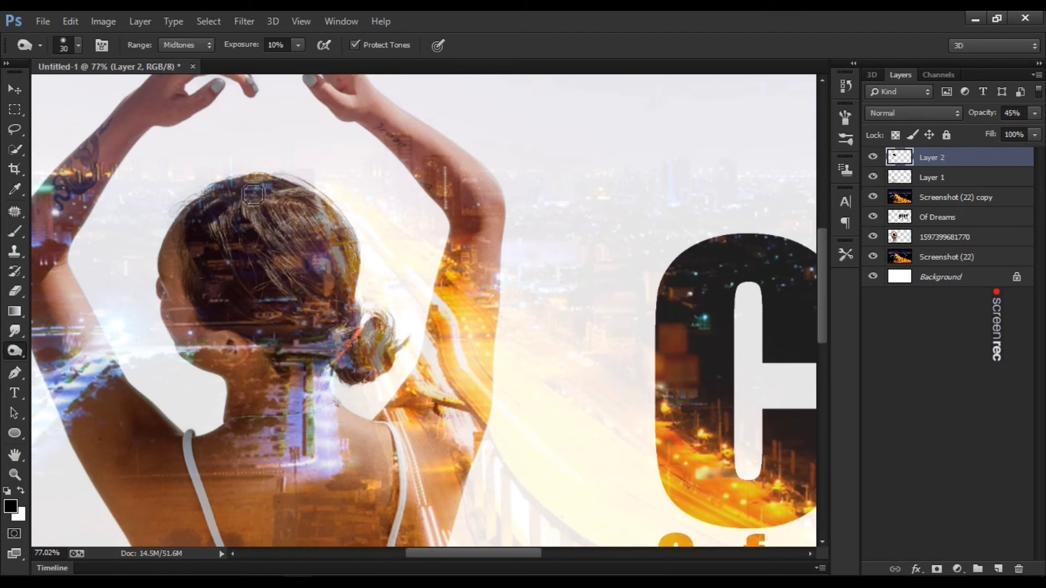
scroll(261, 202, "down", 4)
scroll(271, 226, "up", 1)
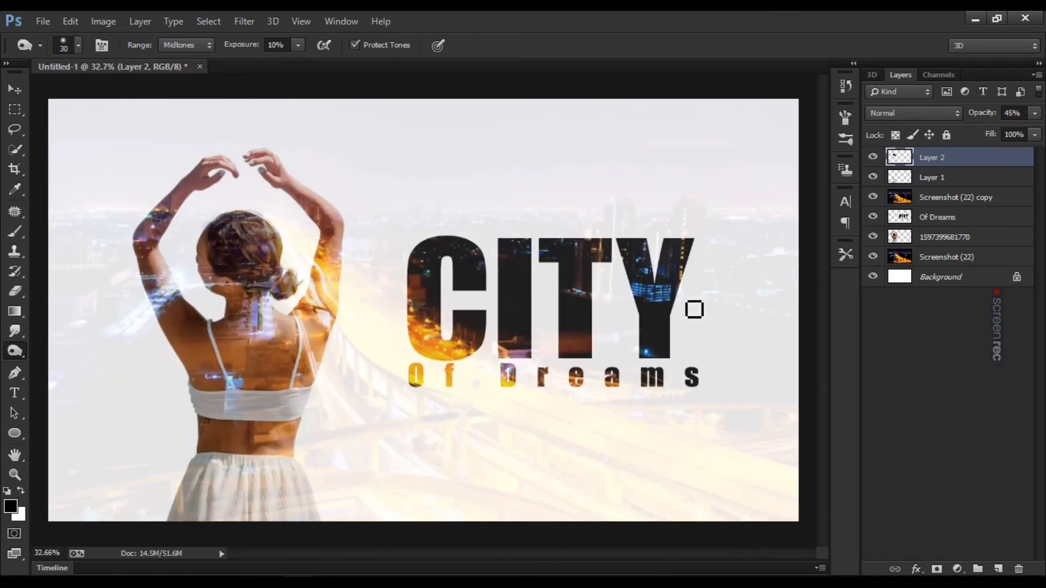
left_click(873, 159)
left_click(874, 158)
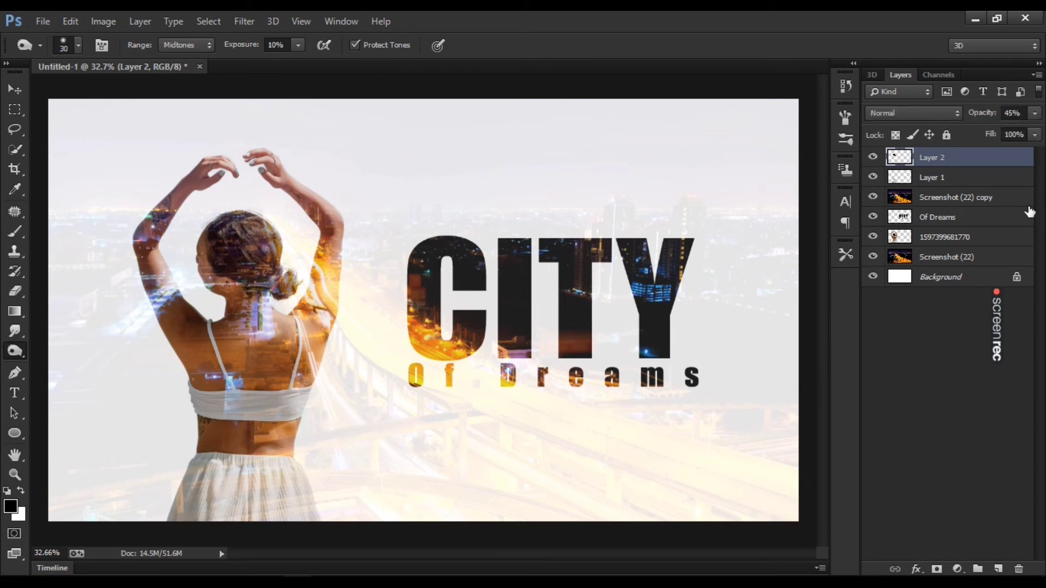
Set the opacity of Layer 1 to 26% and view the whole composition.
left_click(964, 178)
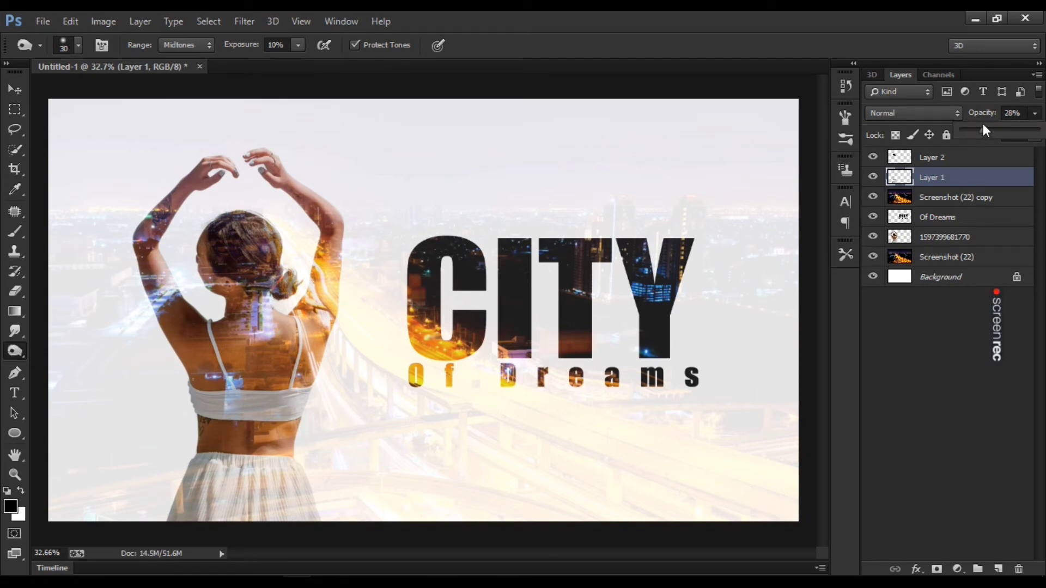
left_click_drag(982, 126, 981, 126)
scroll(441, 363, "down", 4)
scroll(441, 363, "up", 3)
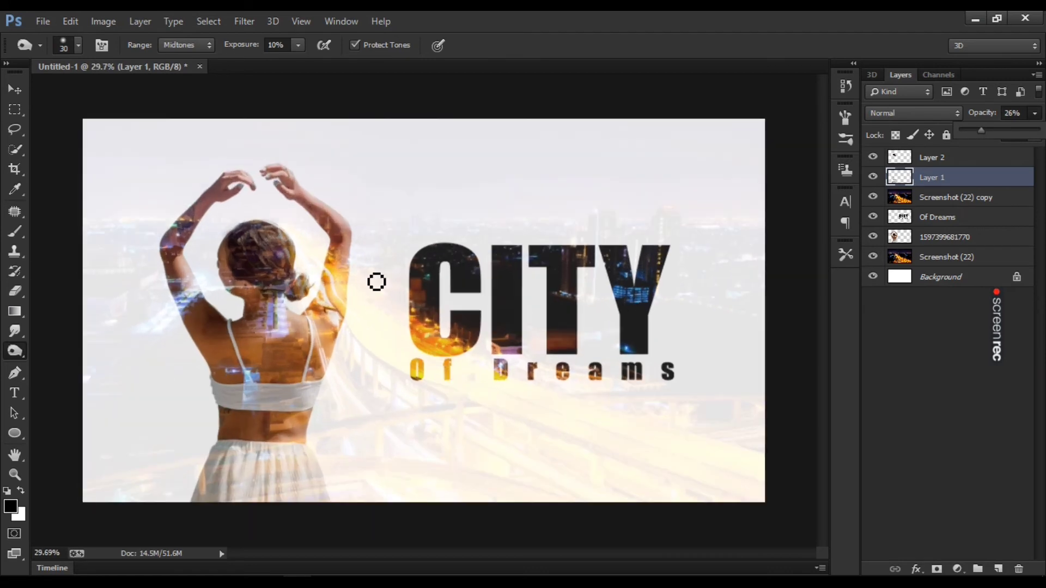
left_click(361, 226)
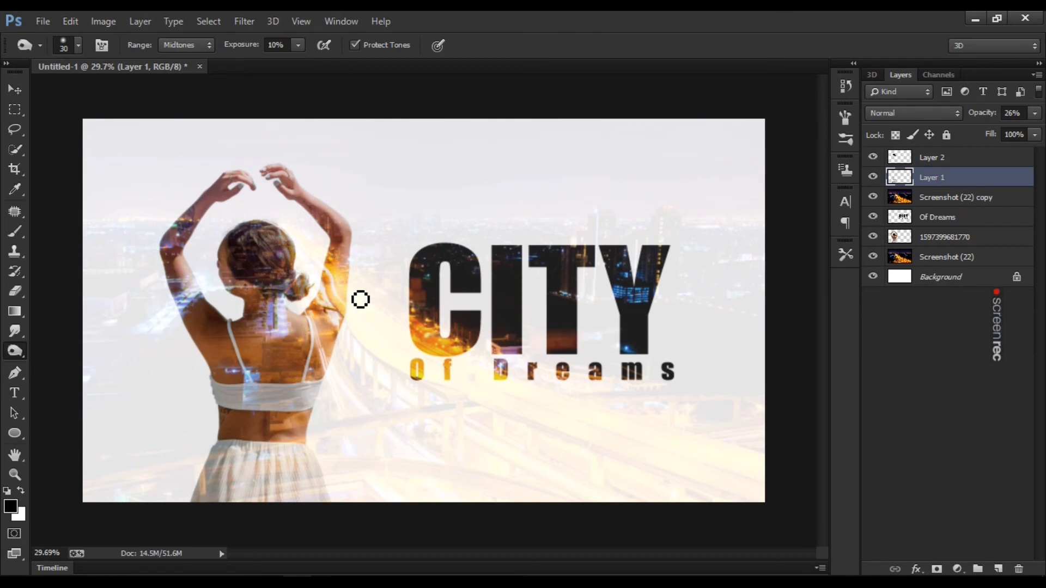
scroll(360, 299, "down", 1)
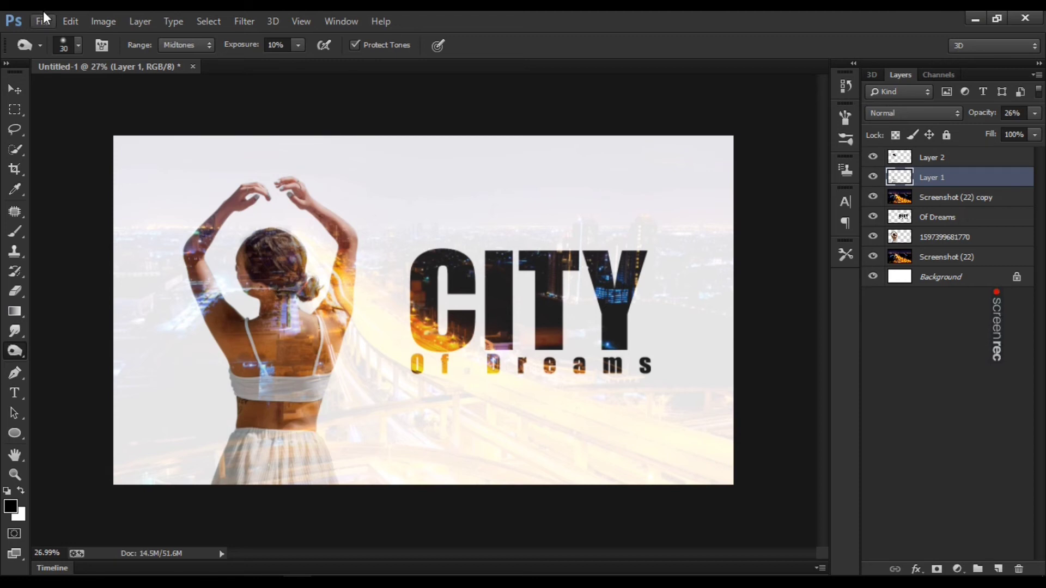
scroll(277, 165, "up", 5)
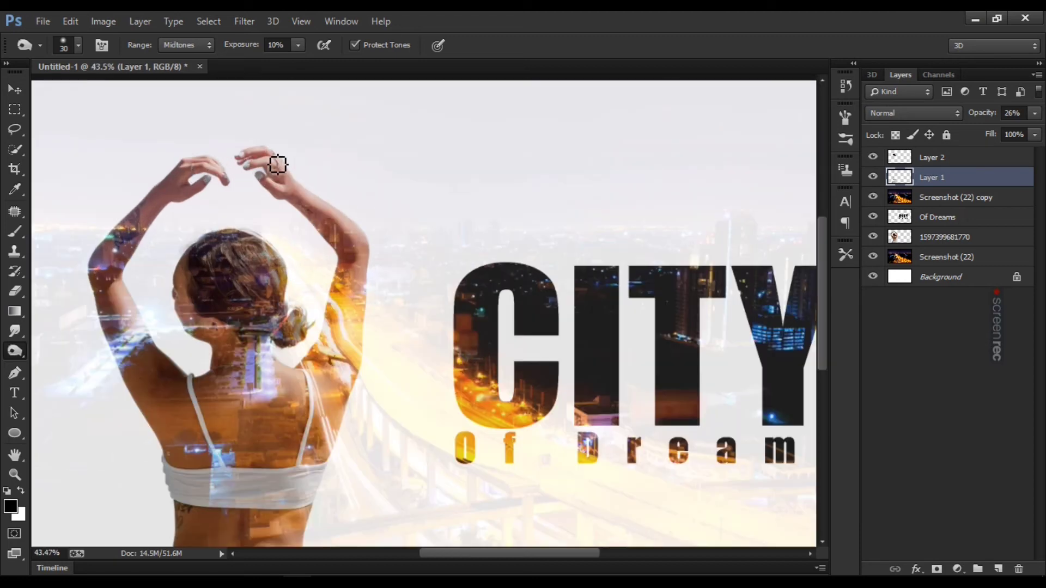
scroll(275, 162, "down", 5)
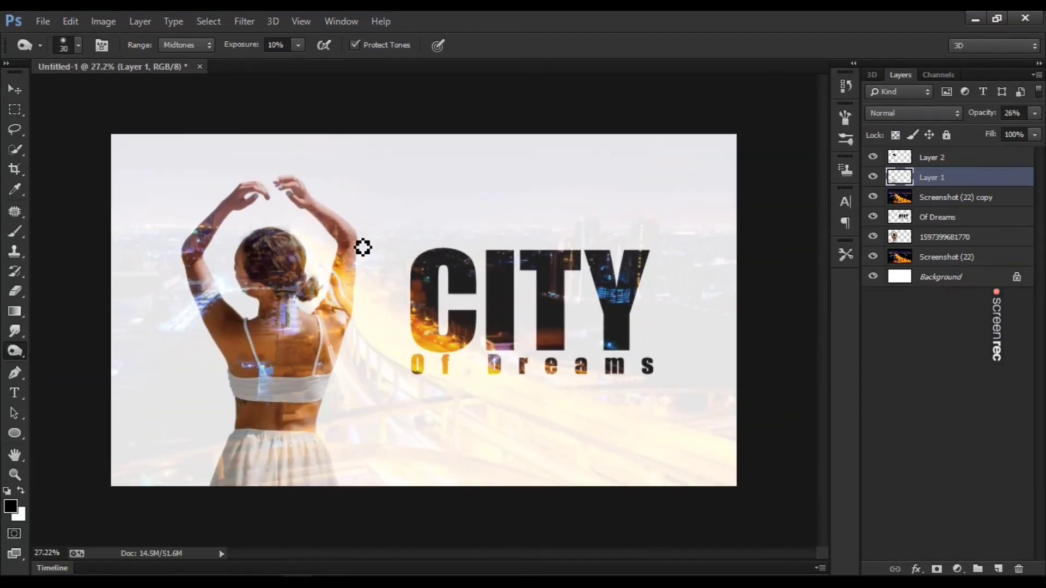
scroll(359, 251, "up", 2)
scroll(333, 323, "up", 3)
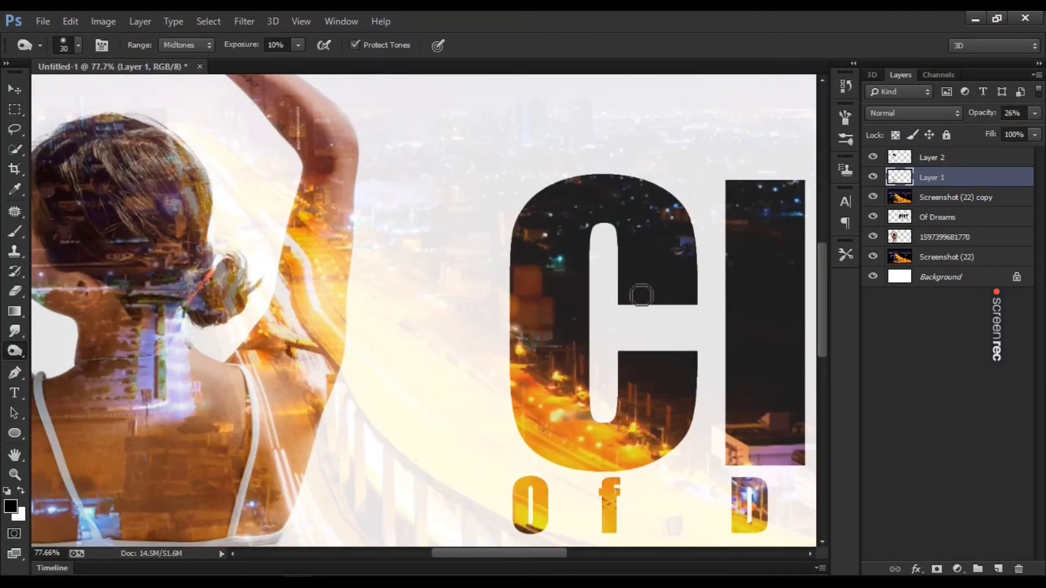
left_click(904, 240)
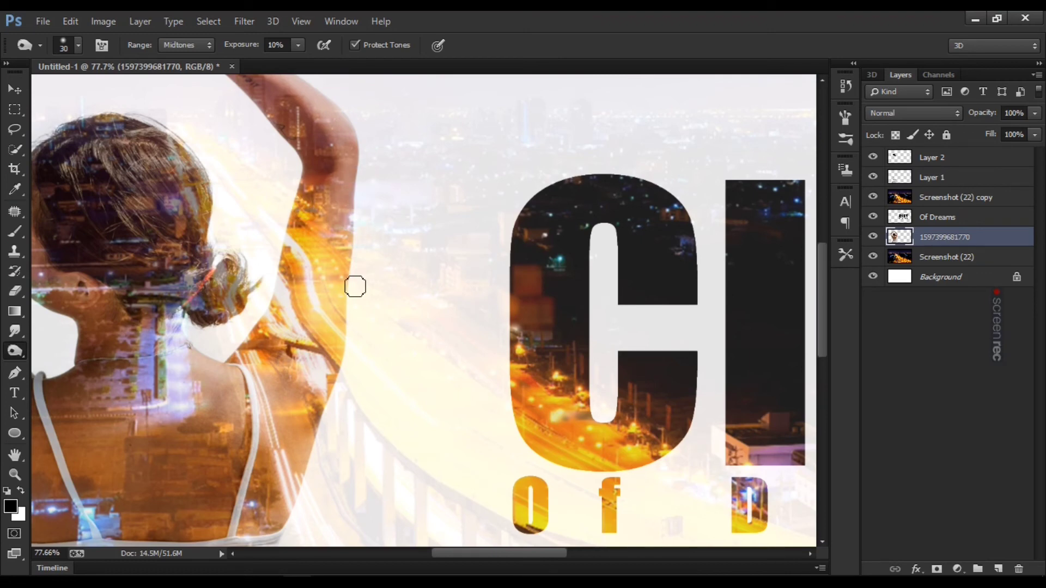
scroll(333, 278, "down", 3)
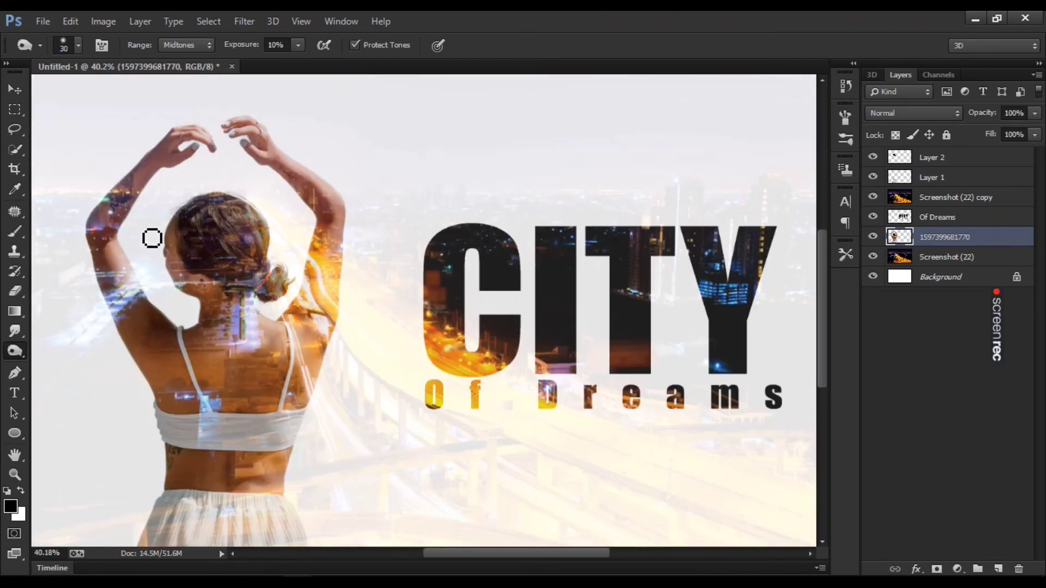
scroll(117, 228, "up", 1)
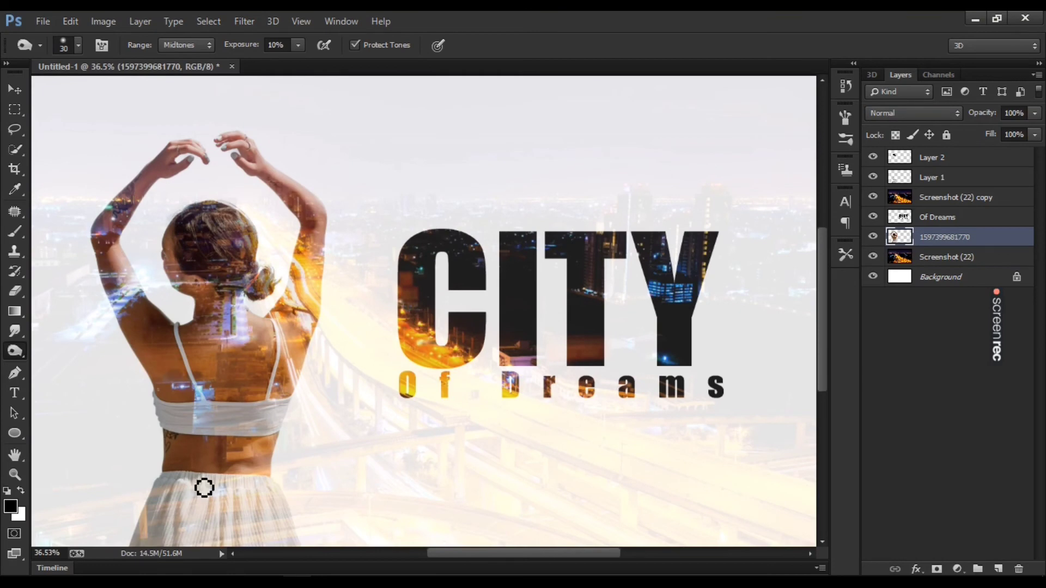
Lighten the skin of the woman's lower back using the Dodge tool at size 70, Midtones range and 29% exposure.
scroll(207, 492, "up", 3)
scroll(242, 467, "up", 1)
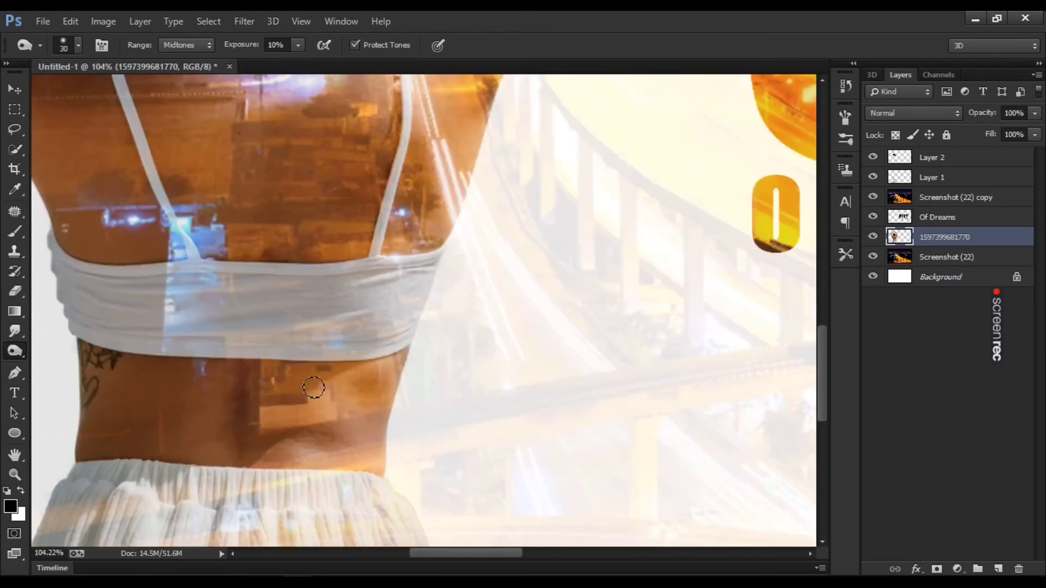
right_click(13, 355)
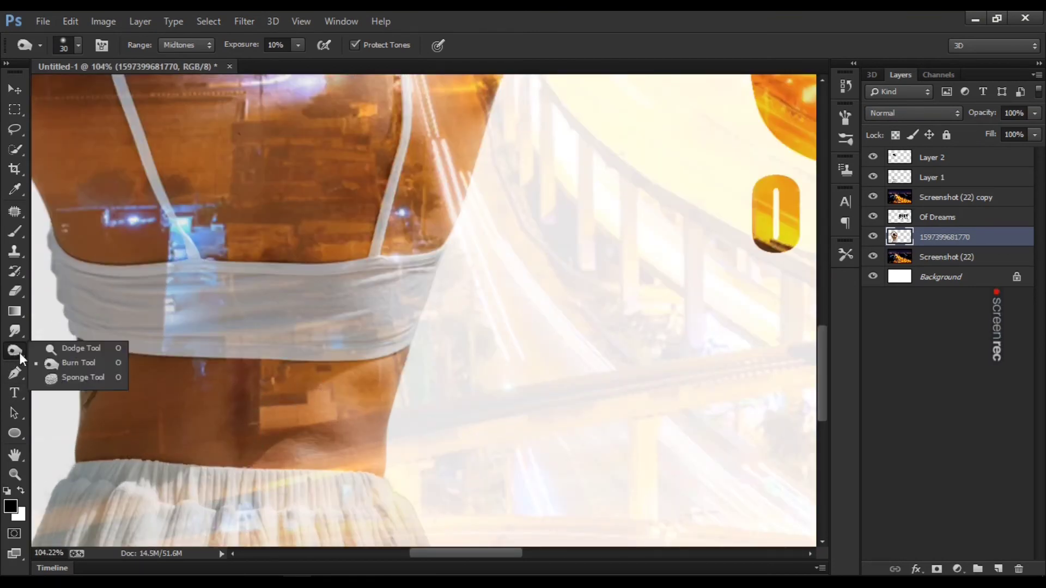
left_click(109, 348)
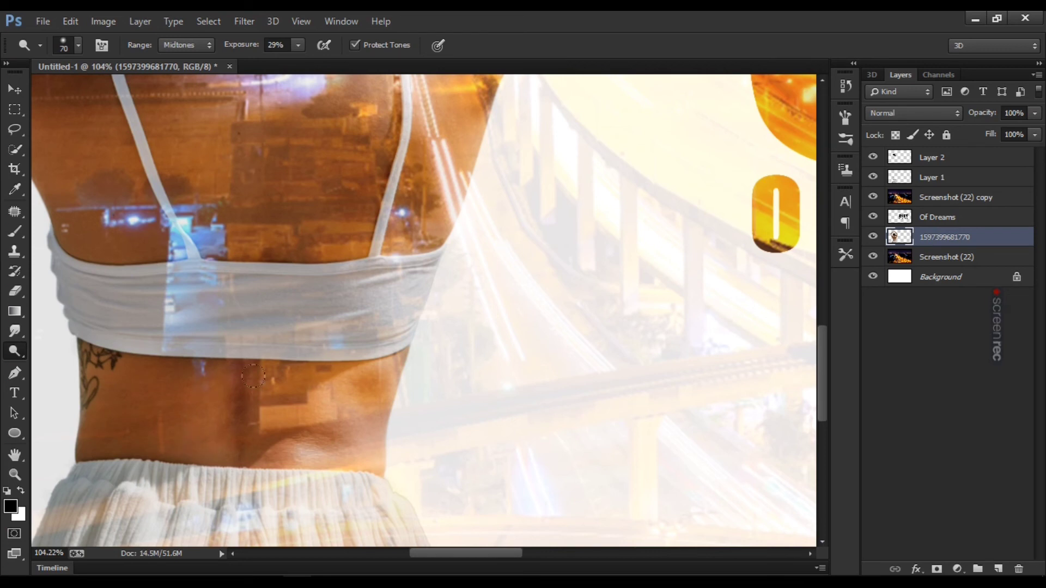
Dodge the woman's upper back and shoulders on her cut-out layer to brighten the skin.
scroll(414, 416, "down", 5)
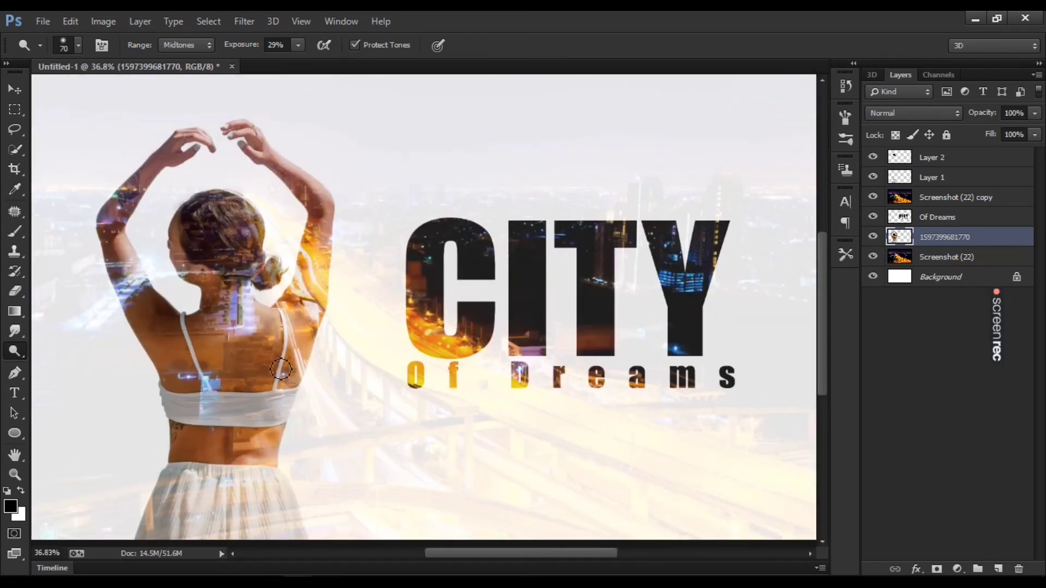
scroll(242, 343, "up", 3)
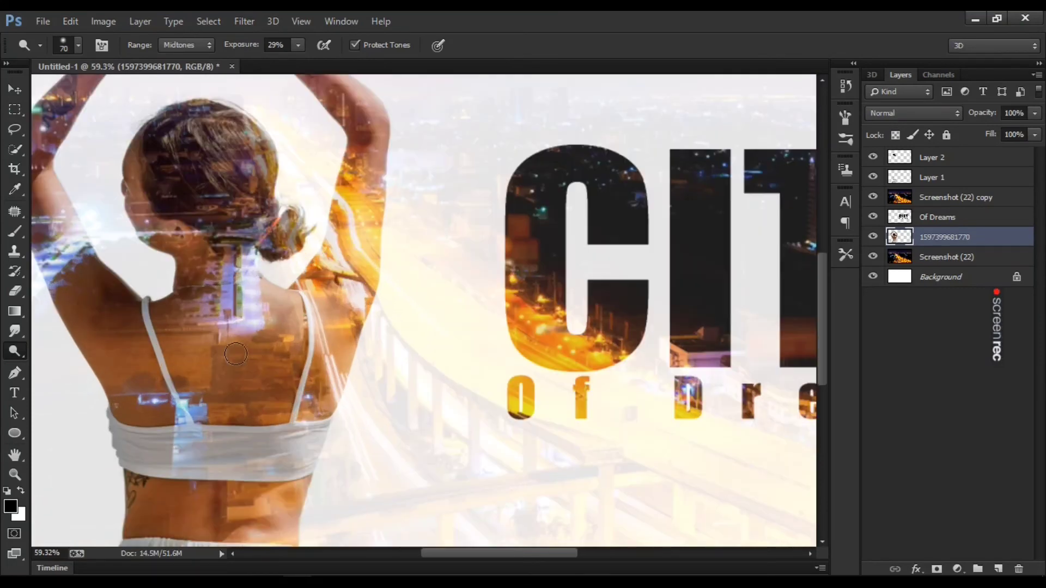
mouse_move(289, 422)
left_mouse_down()
mouse_move(281, 393)
mouse_move(311, 411)
mouse_move(319, 348)
mouse_move(208, 379)
mouse_move(298, 377)
mouse_move(183, 410)
mouse_move(181, 256)
mouse_move(128, 317)
left_mouse_up()
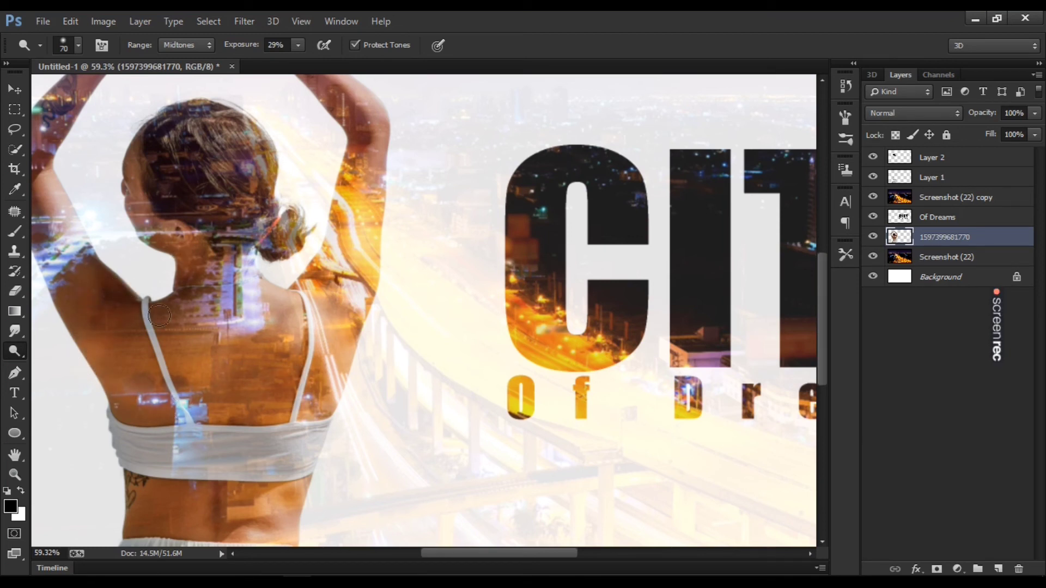
mouse_move(27, 287)
left_mouse_down()
mouse_move(96, 365)
mouse_move(137, 328)
mouse_move(182, 365)
mouse_move(184, 388)
mouse_move(139, 366)
mouse_move(158, 285)
left_mouse_up()
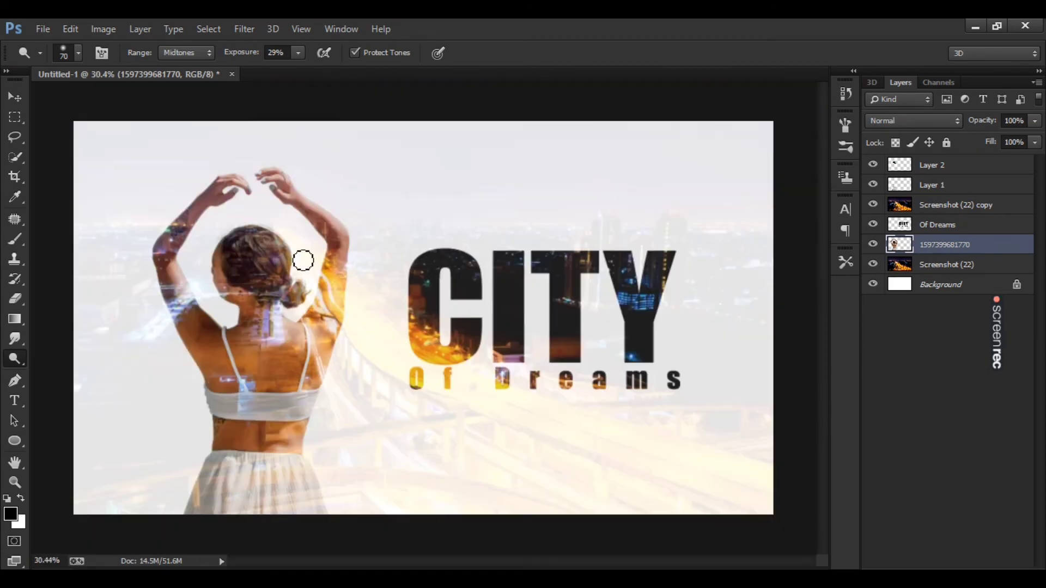
scroll(304, 262, "down", 1)
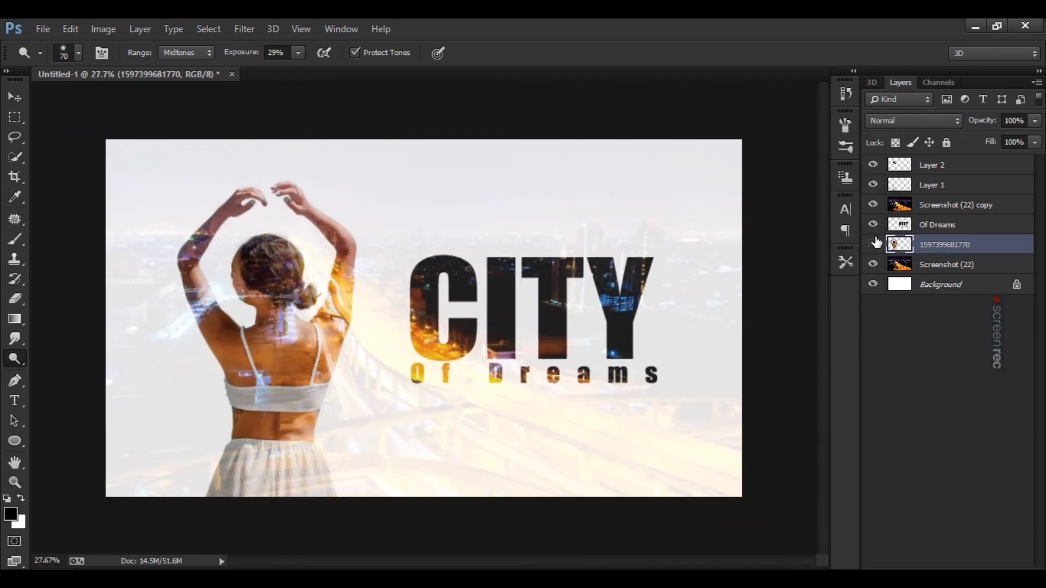
left_click(876, 243)
left_click(875, 243)
left_click(876, 243)
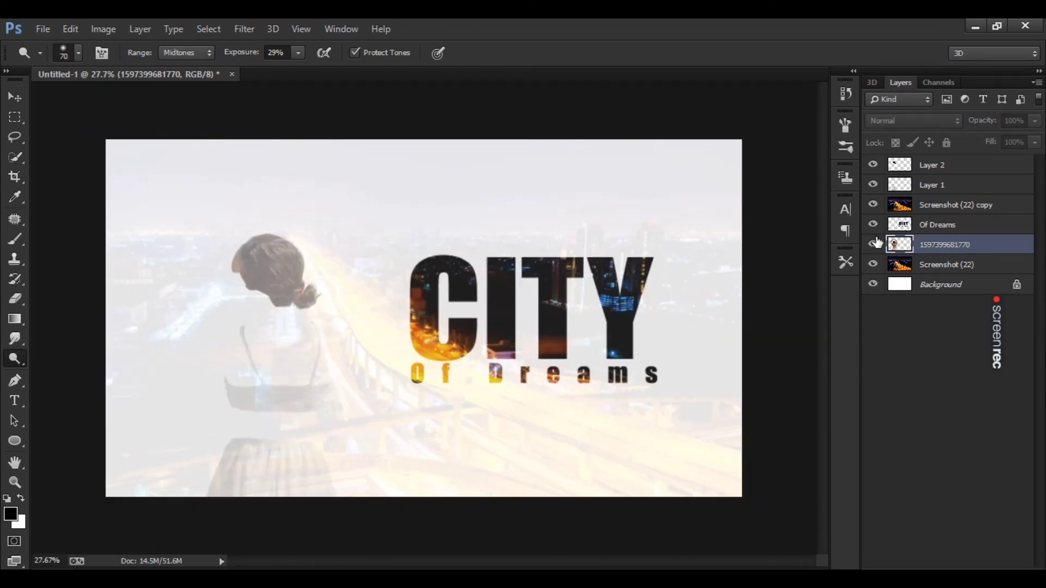
left_click(876, 243)
scroll(253, 239, "down", 1)
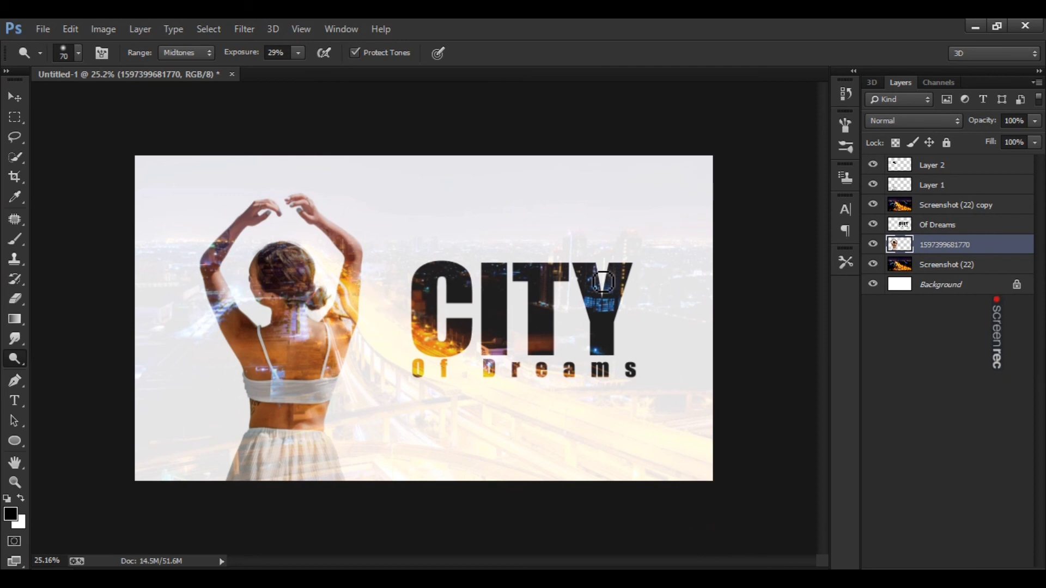
left_click(873, 164)
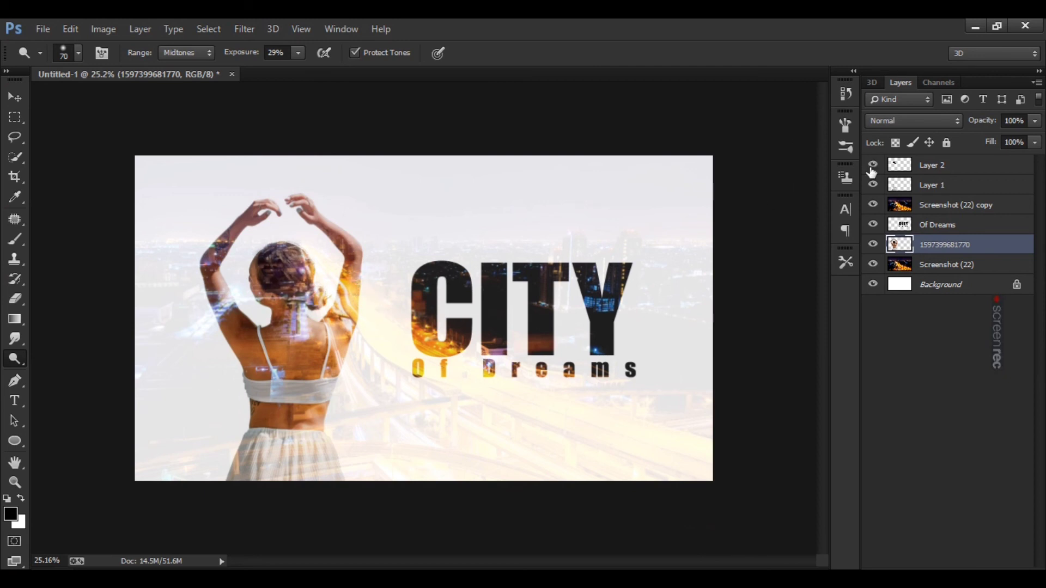
left_click(871, 168)
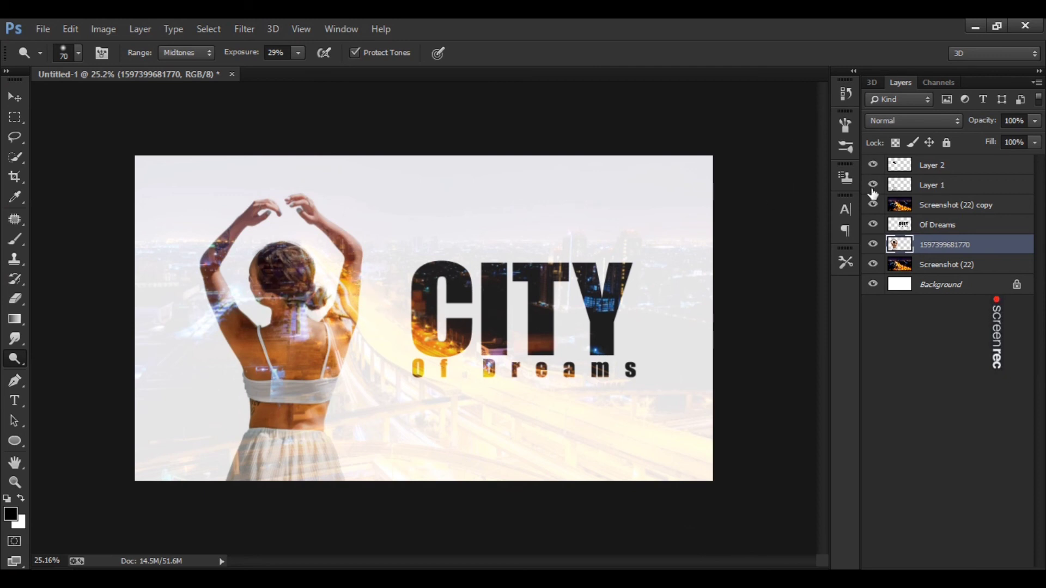
Check Layer 1's effect by toggling its visibility, and set its opacity to 33%.
left_click(873, 188)
left_click(896, 186)
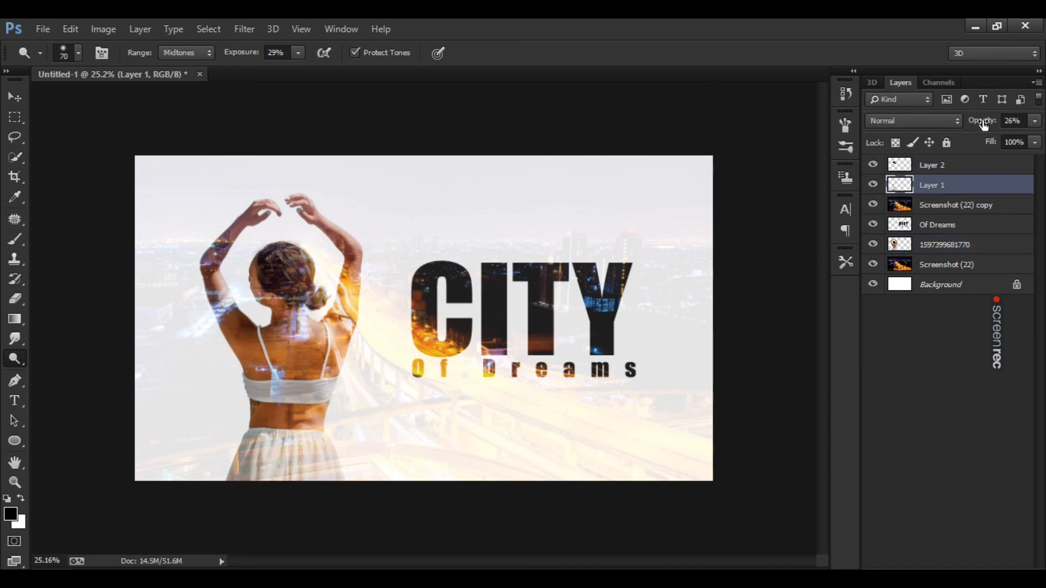
mouse_move(985, 125)
left_mouse_down()
mouse_move(997, 129)
mouse_move(989, 125)
left_mouse_up()
Burn the bluish patch on the woman's white top on Layer 1, using size 30, Midtones range and 10% exposure.
scroll(286, 378, "up", 4)
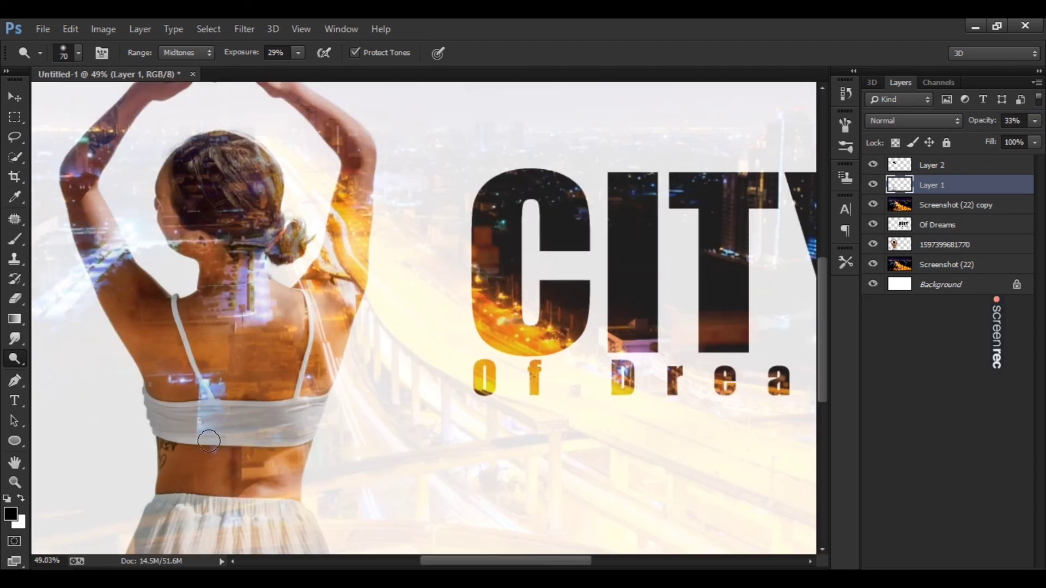
scroll(191, 435, "up", 2)
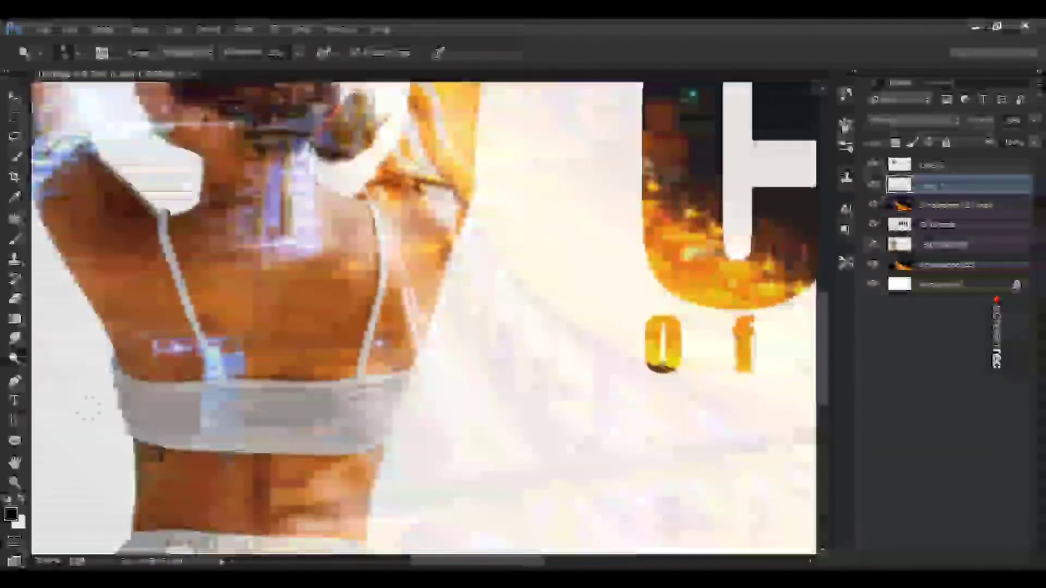
left_click_drag(14, 361, 57, 370)
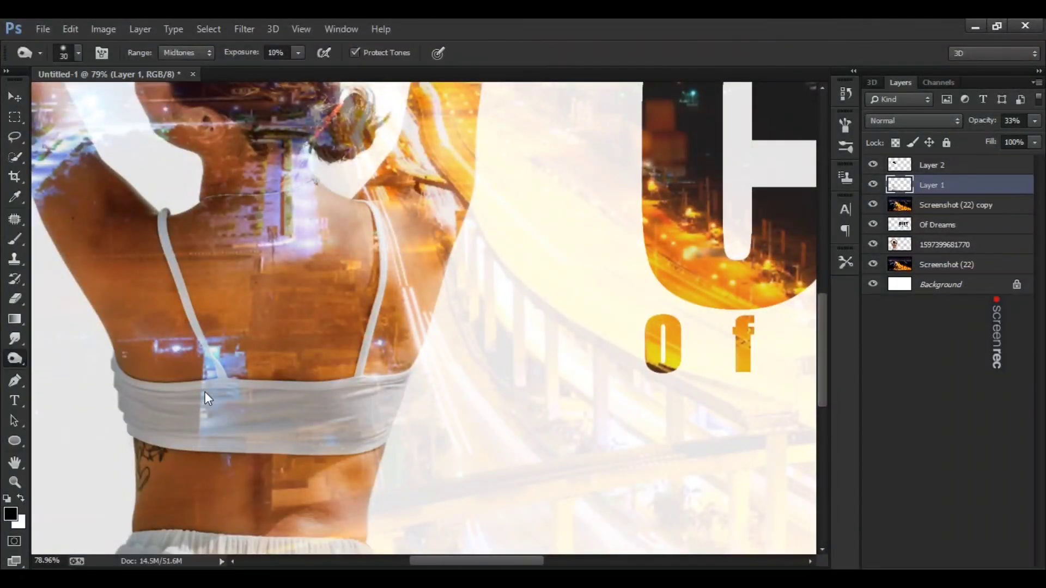
mouse_move(215, 407)
left_mouse_down()
mouse_move(189, 415)
mouse_move(236, 410)
mouse_move(200, 415)
mouse_move(207, 404)
mouse_move(203, 420)
mouse_move(212, 408)
mouse_move(201, 413)
mouse_move(267, 413)
mouse_move(206, 401)
mouse_move(260, 390)
mouse_move(201, 399)
mouse_move(229, 403)
mouse_move(192, 426)
mouse_move(207, 442)
mouse_move(214, 398)
mouse_move(212, 436)
mouse_move(244, 447)
mouse_move(197, 409)
left_mouse_up()
scroll(196, 409, "down", 4)
scroll(196, 409, "up", 1)
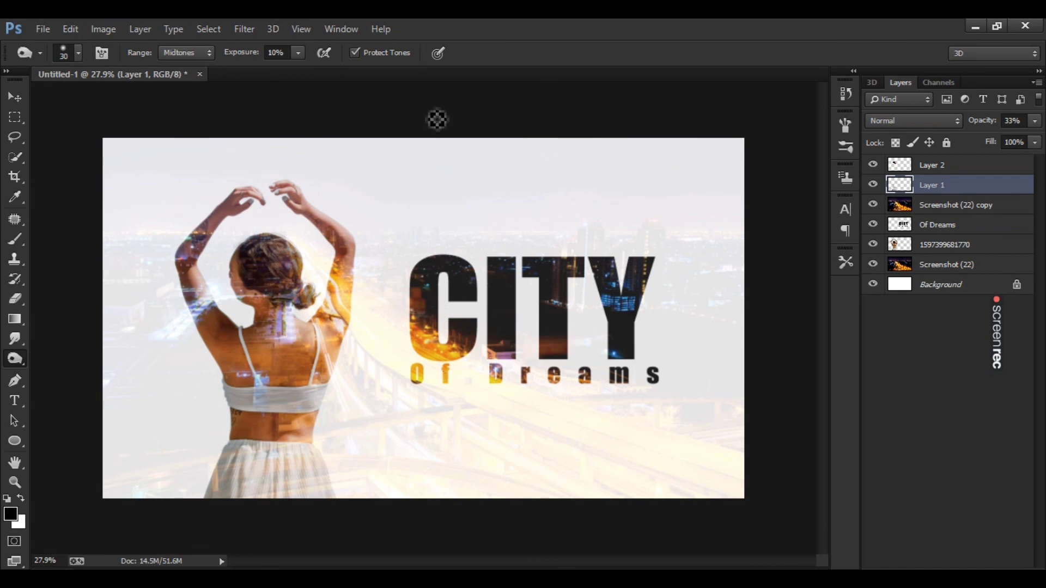
Save the poster as a JPEG named Untitled-1 in the png models folder, with quality 12 (Maximum) and Progressive format.
left_click(44, 29)
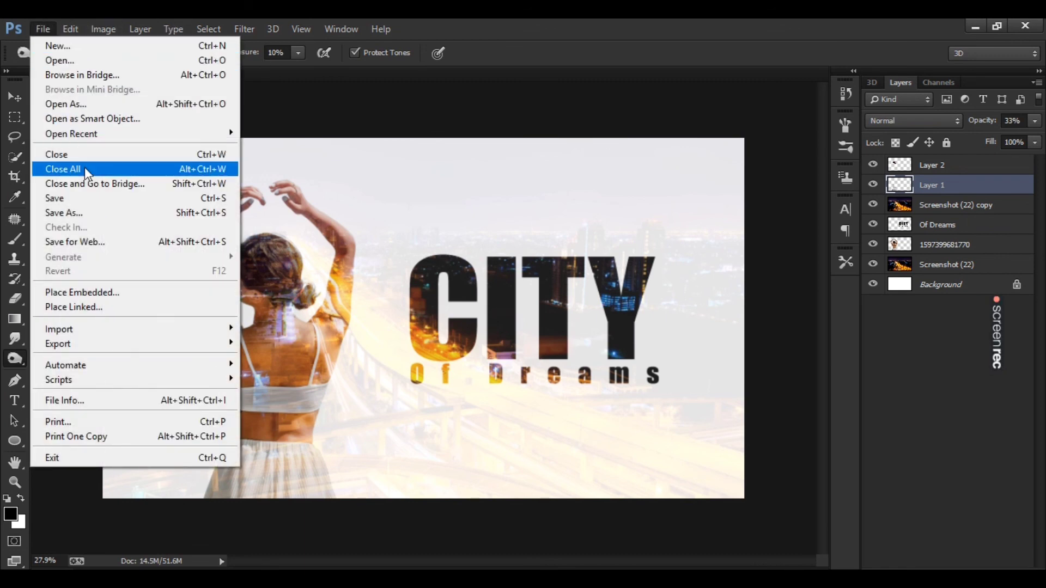
left_click(101, 199)
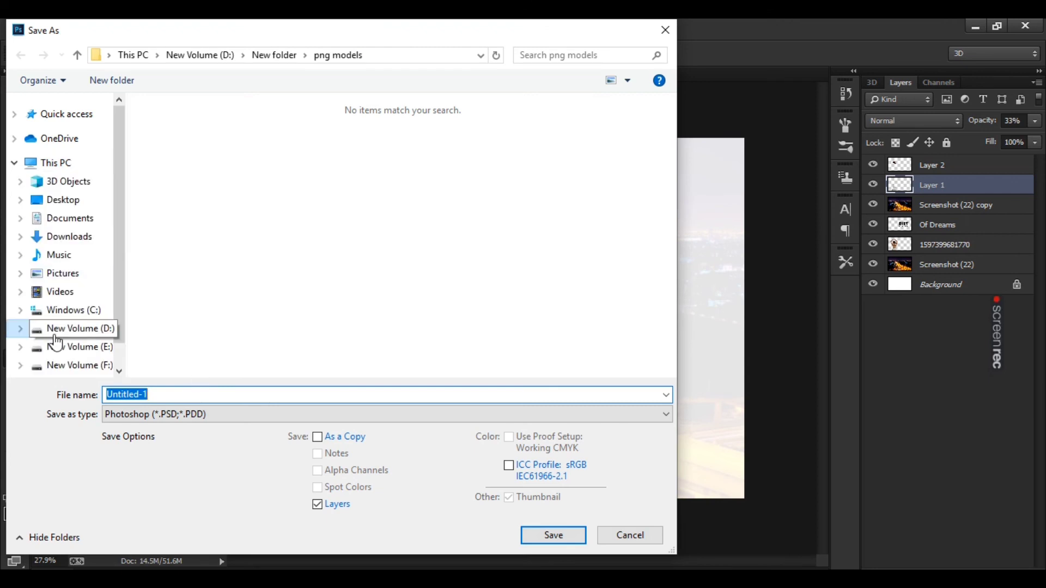
scroll(82, 343, "down", 1)
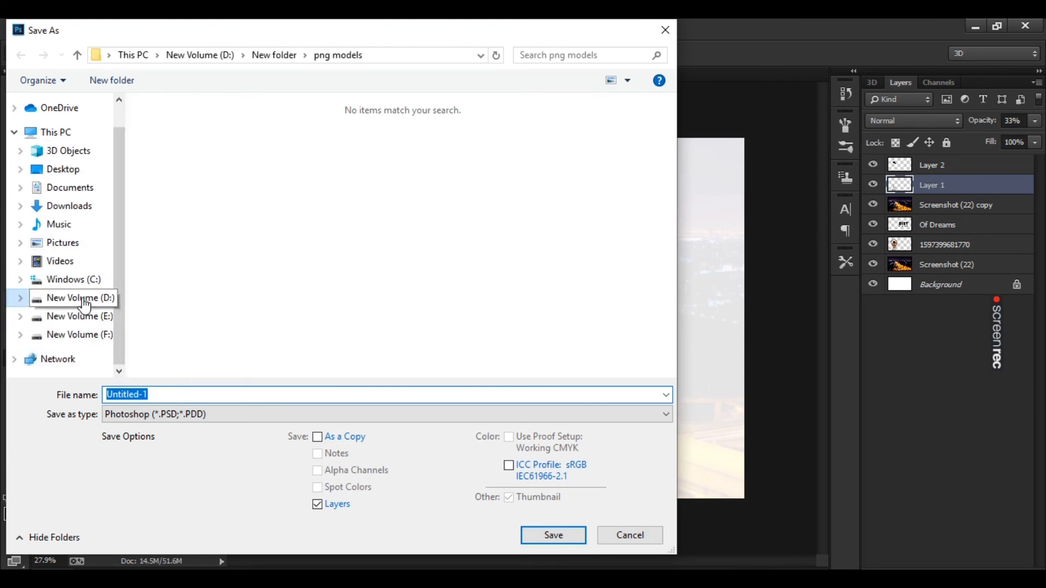
left_click(222, 412)
left_click(188, 260)
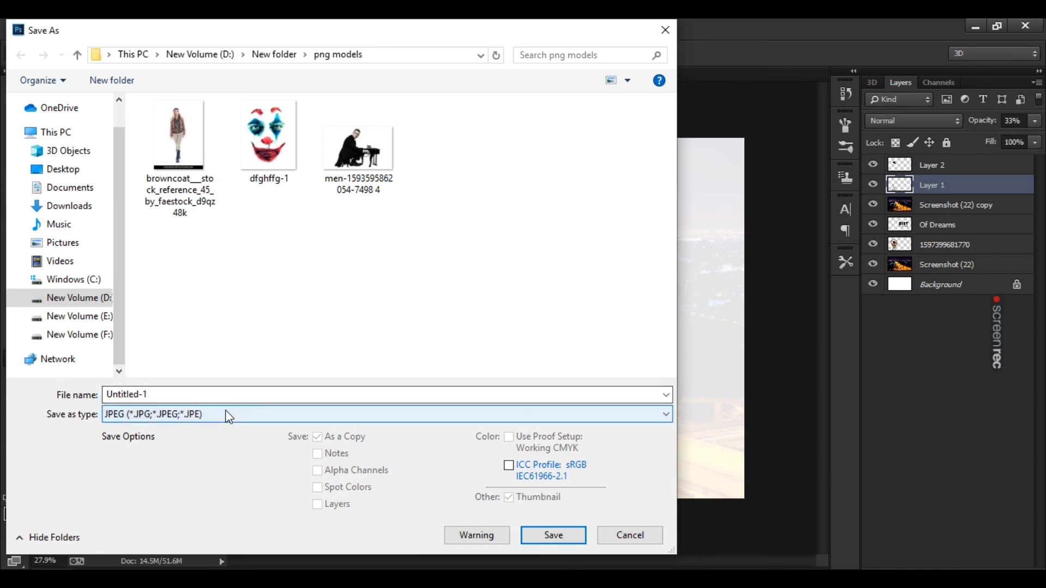
left_click(569, 536)
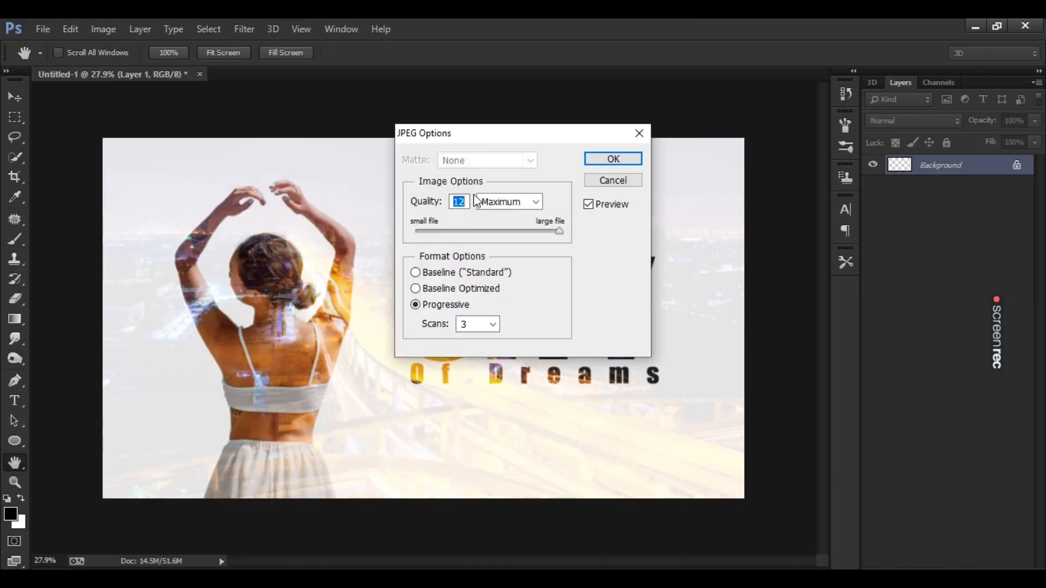
left_click(613, 159)
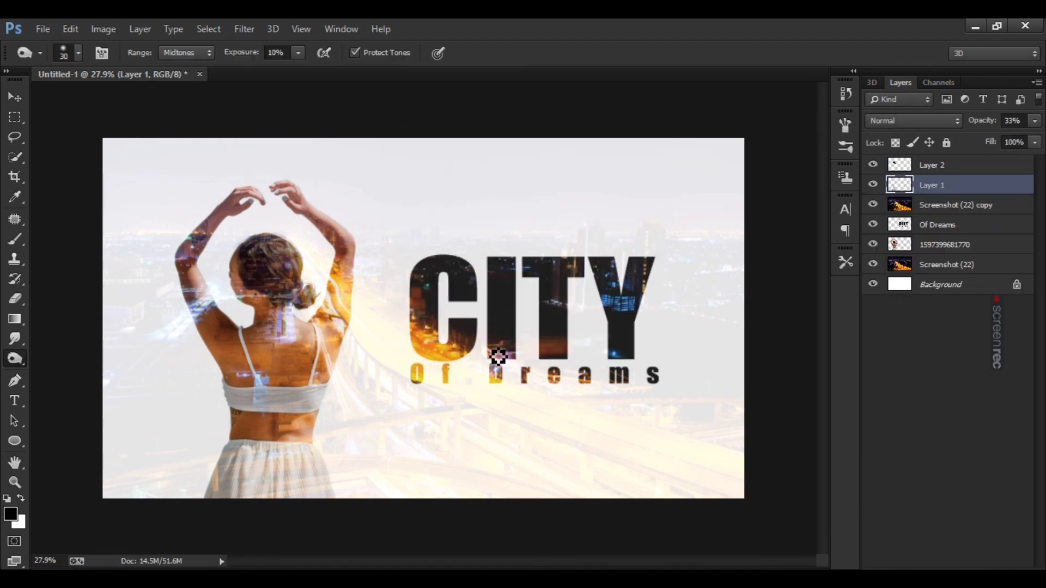